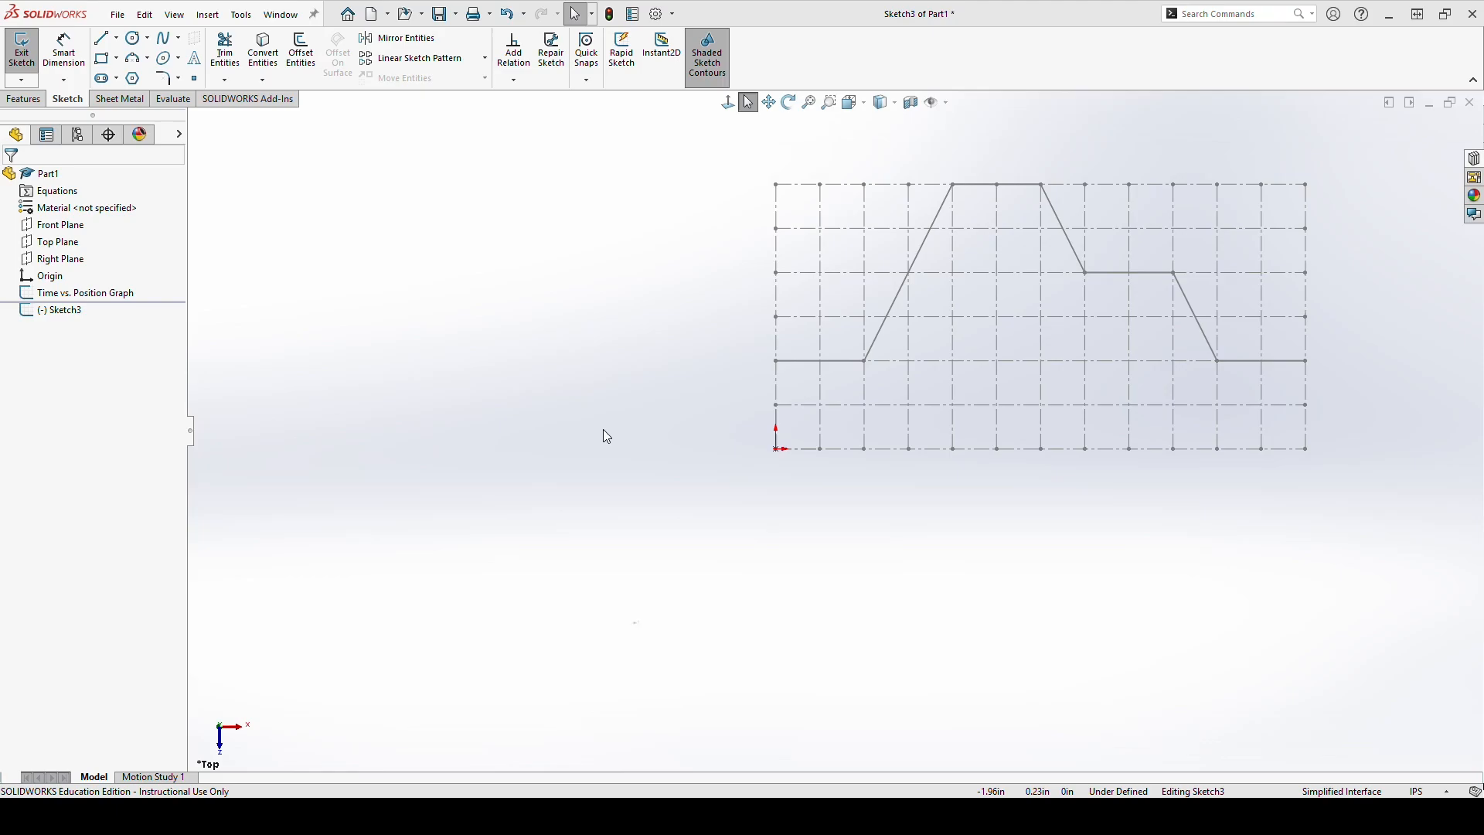
mouse_move(548, 510)
left_mouse_down()
mouse_move(534, 516)
mouse_move(541, 598)
mouse_move(659, 608)
mouse_move(622, 456)
mouse_move(548, 517)
left_mouse_up()
left_click_drag(616, 384, 613, 454)
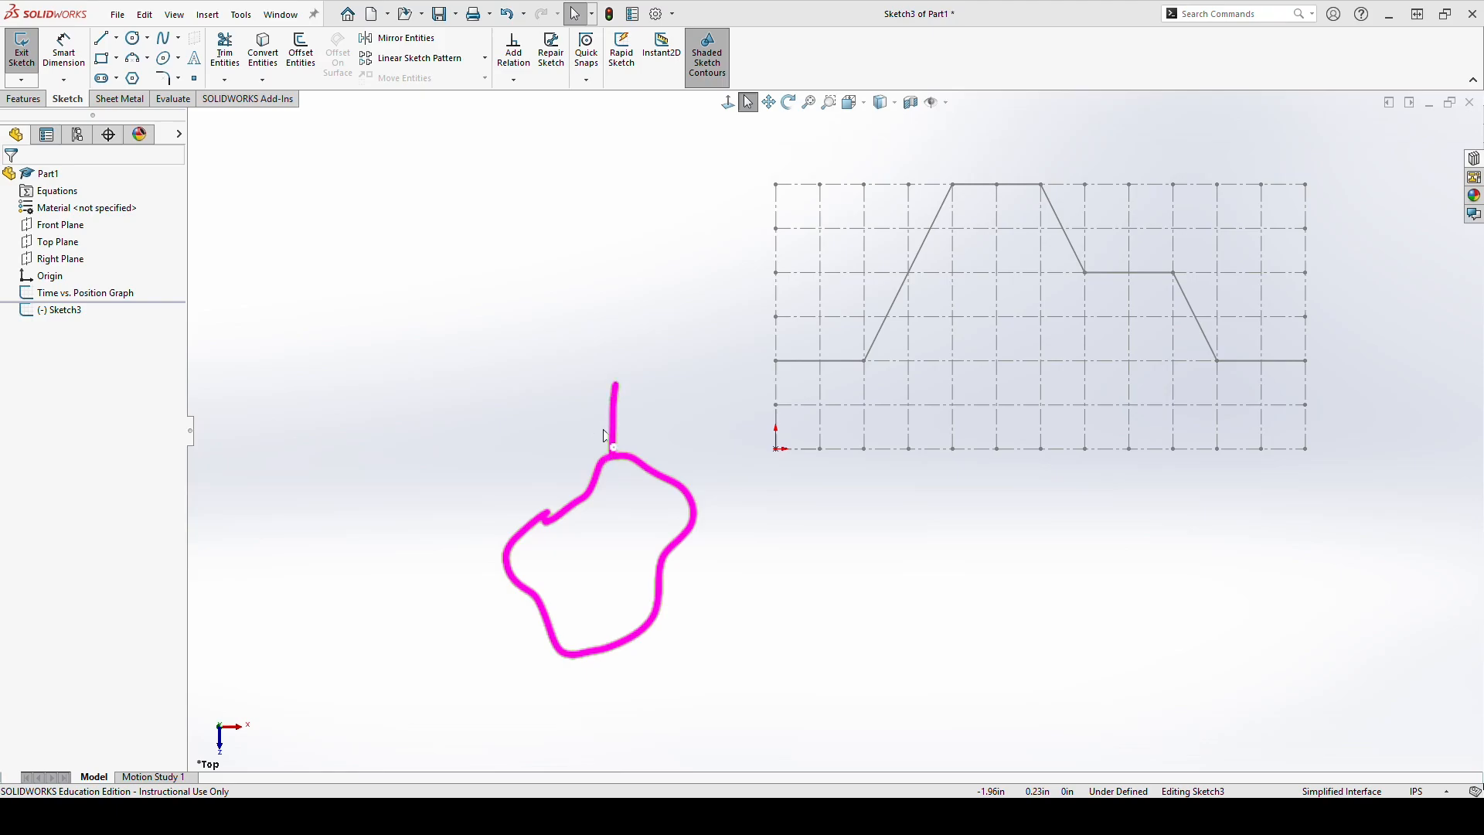
left_click_drag(630, 456, 634, 384)
left_click(599, 542)
mouse_move(653, 424)
left_mouse_down()
mouse_move(654, 374)
mouse_move(661, 414)
left_mouse_up()
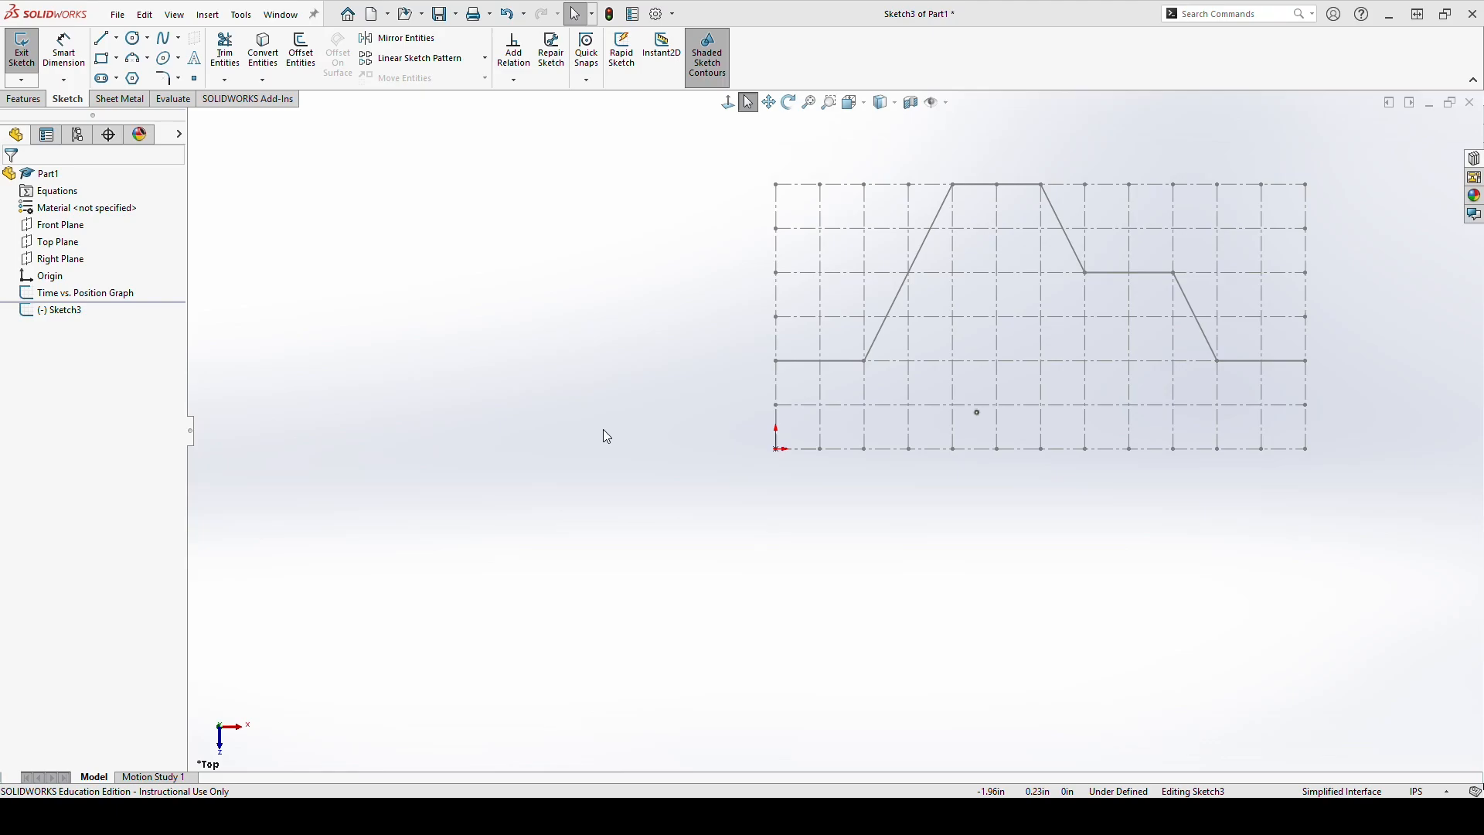
mouse_move(997, 474)
left_mouse_down()
mouse_move(1009, 510)
mouse_move(1018, 497)
mouse_move(1069, 508)
left_mouse_up()
mouse_move(662, 316)
left_mouse_down()
mouse_move(670, 349)
mouse_move(722, 274)
mouse_move(788, 256)
left_mouse_up()
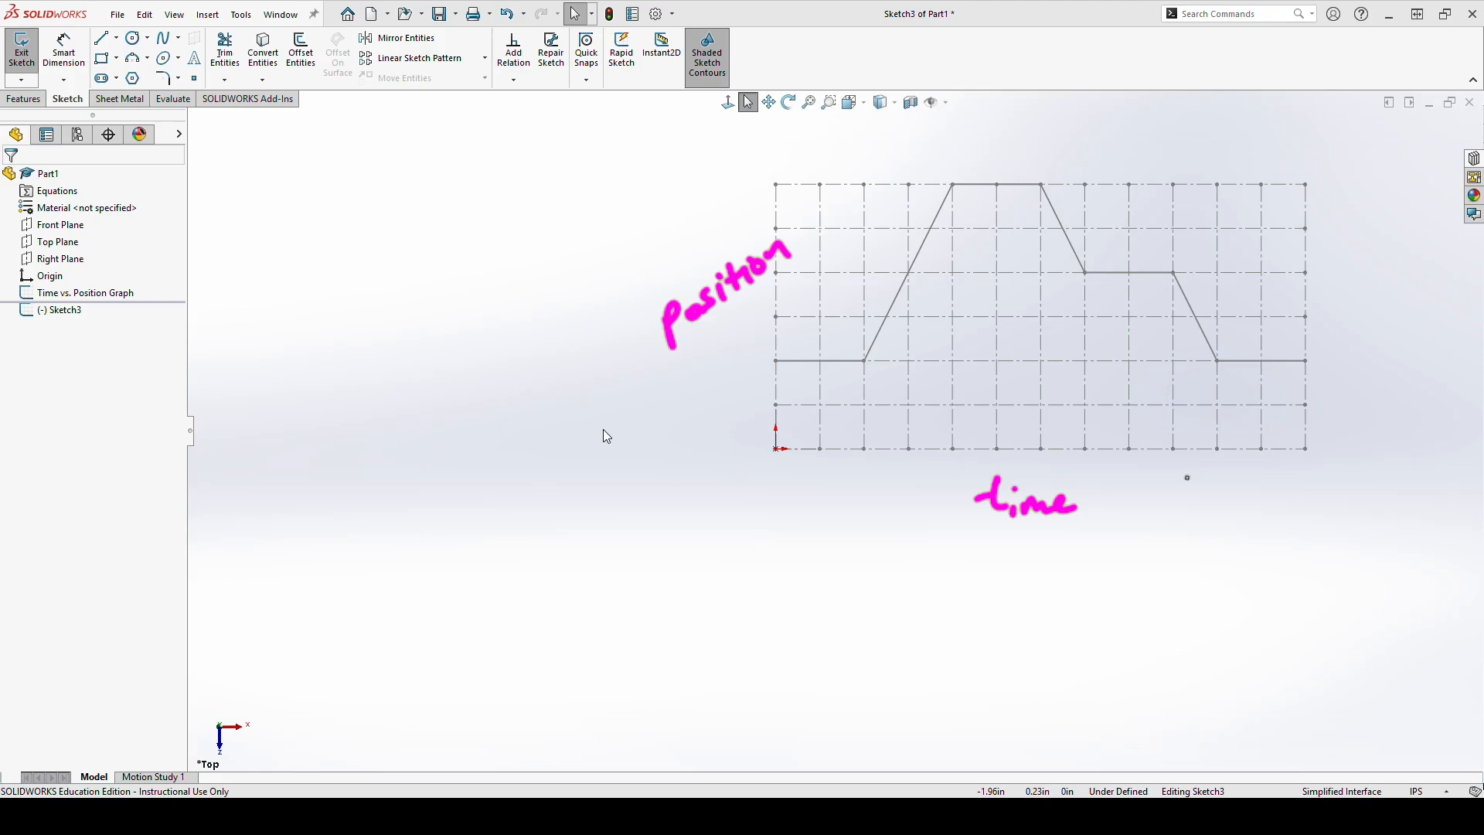
mouse_move(1004, 563)
left_mouse_down()
mouse_move(1004, 576)
mouse_move(1036, 572)
mouse_move(1039, 595)
mouse_move(1089, 546)
mouse_move(1115, 567)
left_mouse_up()
left_click_drag(1133, 541, 1118, 572)
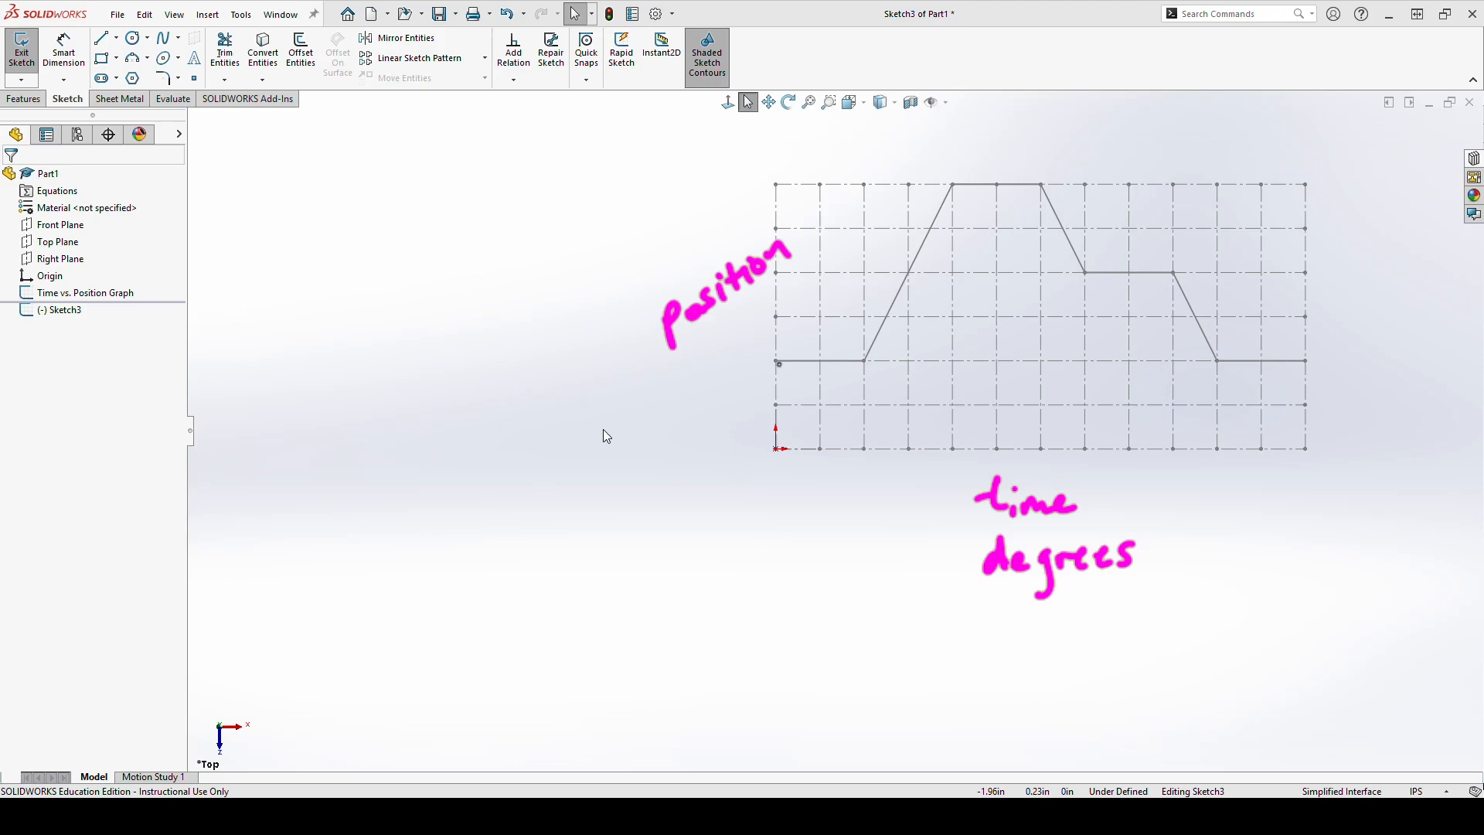
mouse_move(775, 361)
left_mouse_down()
mouse_move(867, 362)
mouse_move(955, 184)
left_mouse_up()
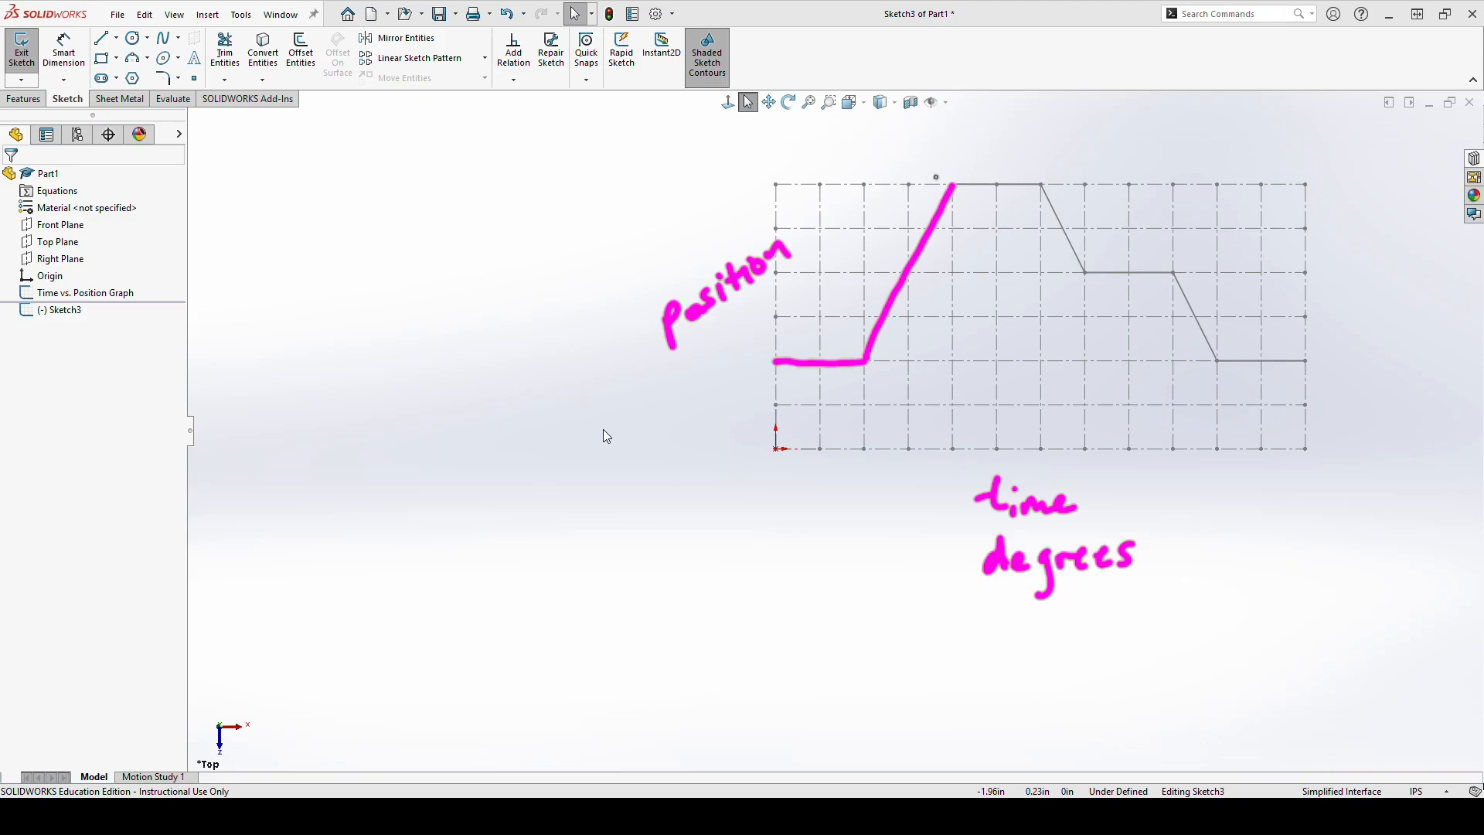
left_click_drag(952, 185, 1042, 184)
mouse_move(1043, 185)
left_mouse_down()
mouse_move(1083, 268)
mouse_move(1165, 265)
left_mouse_up()
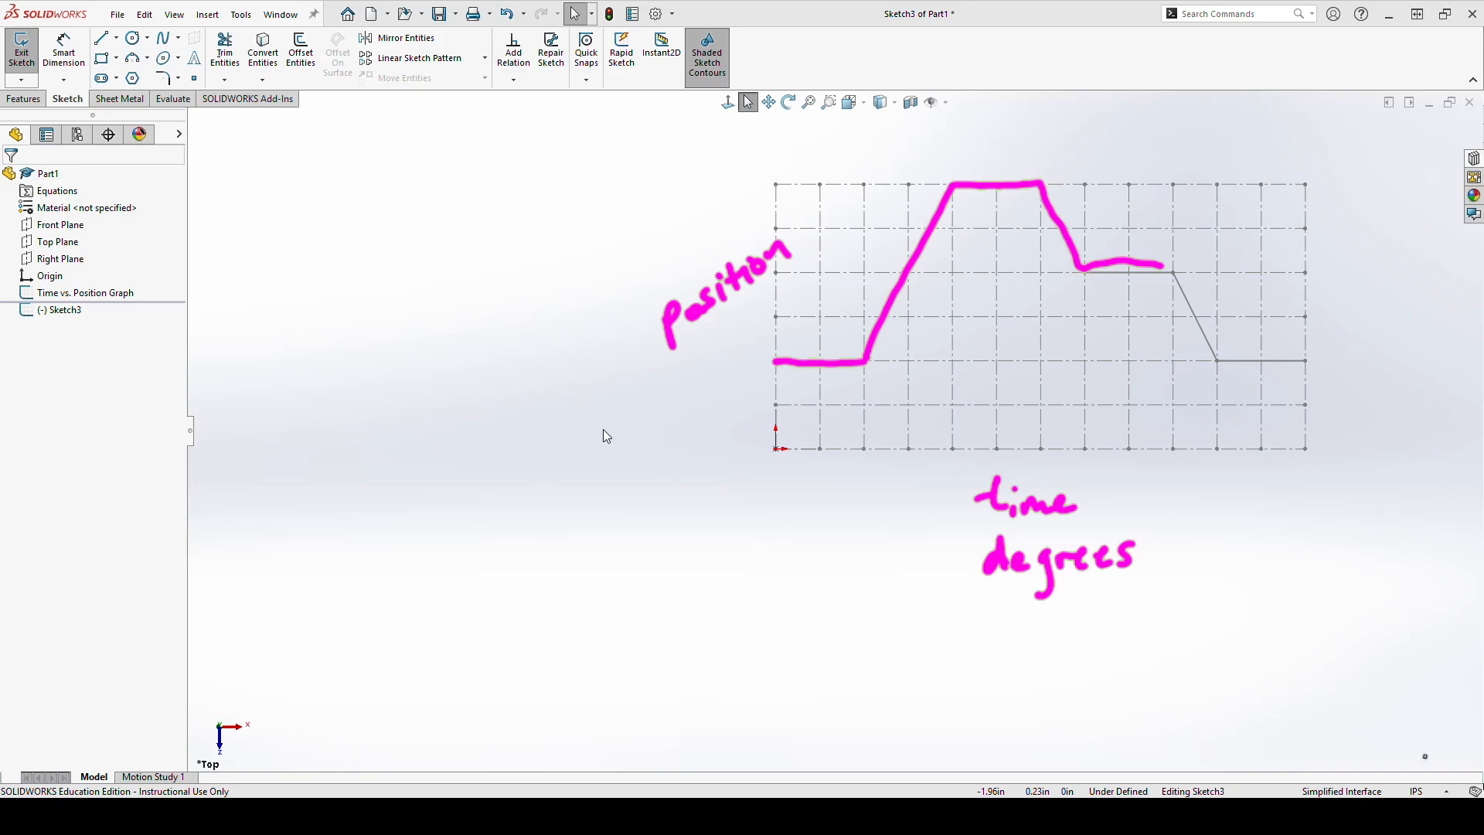
left_click(1428, 756)
left_click(1433, 758)
left_click(1434, 762)
left_click(1421, 754)
left_click(1415, 751)
left_click(1412, 750)
left_click(1401, 747)
left_click(1401, 749)
left_click(1400, 748)
left_click(1399, 749)
left_click(1398, 749)
left_click(1398, 750)
left_click(1394, 752)
left_click(1393, 752)
left_click(1390, 754)
left_click(1389, 753)
left_click(1389, 751)
left_click(1391, 746)
left_click(1386, 735)
key("ctrl+z")
key("ctrl+z")
key("ctrl+z")
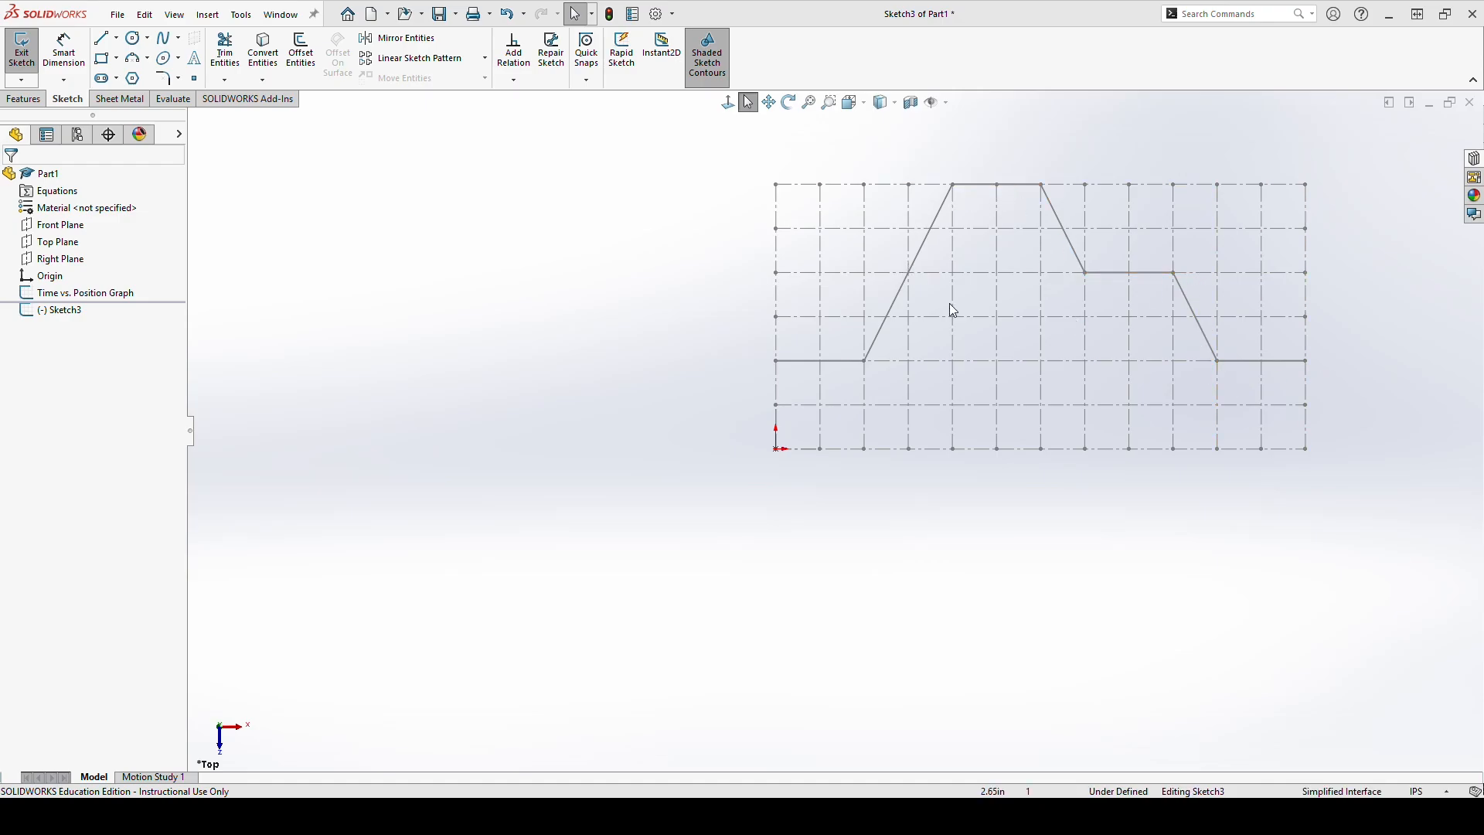
Step: Sketch a circle centred on the origin with its edge at the upper end of the graph grid's vertical axis
left_click(135, 39)
left_click(776, 449)
left_click(777, 186)
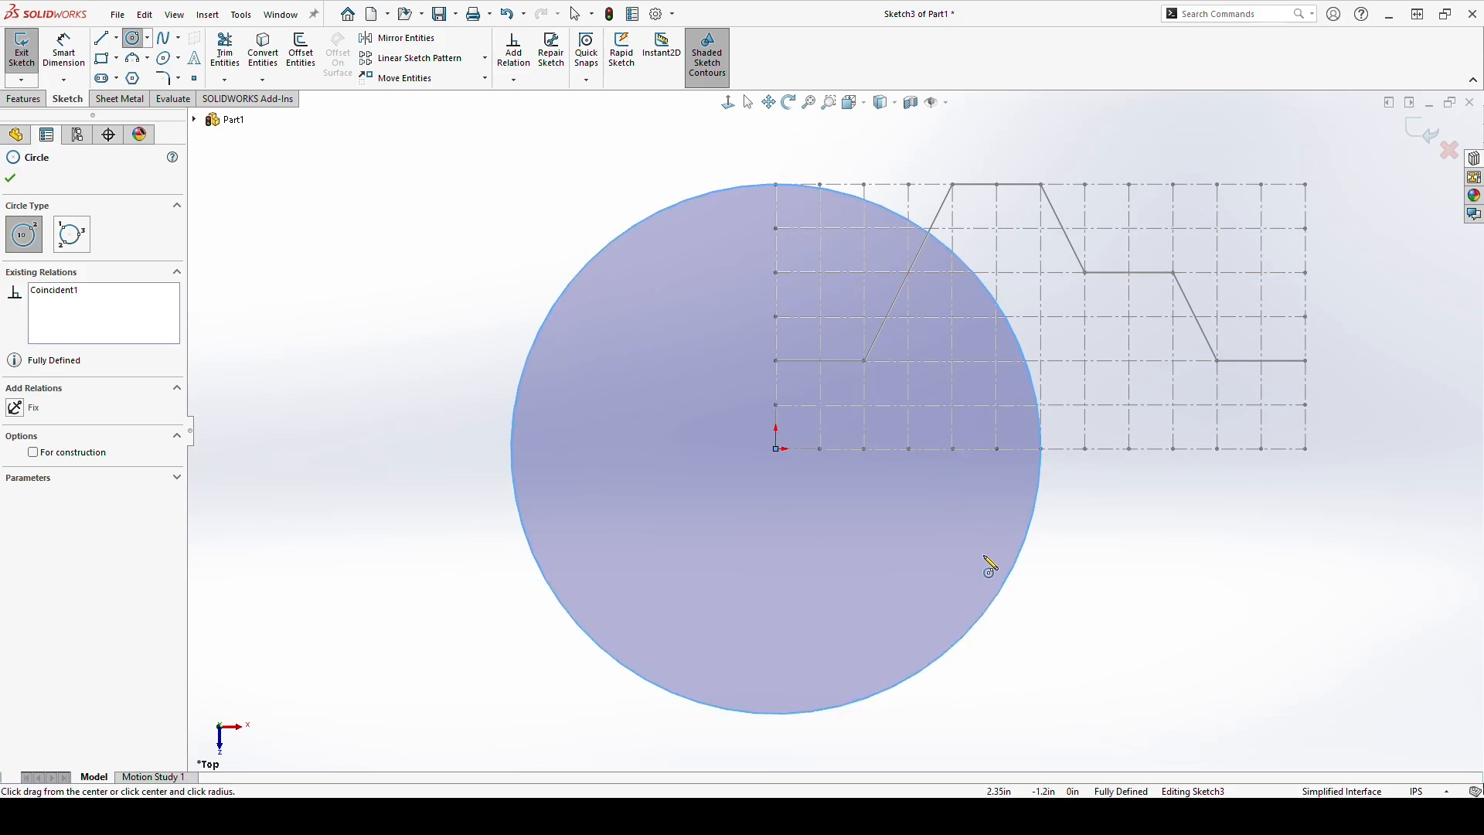
key("Escape")
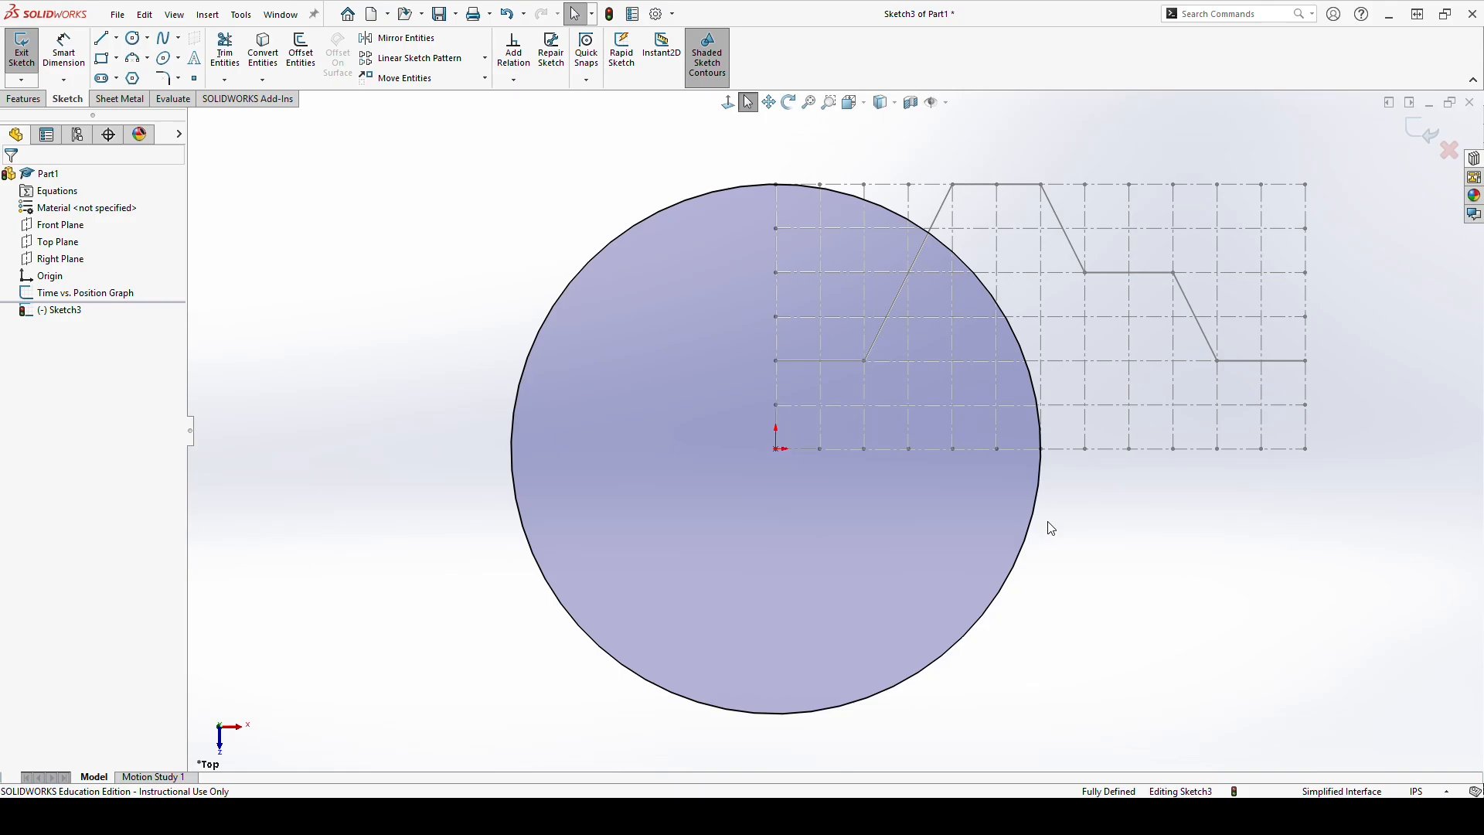
Step: Sketch a vertical line from the origin up to the top of the circle
key("l")
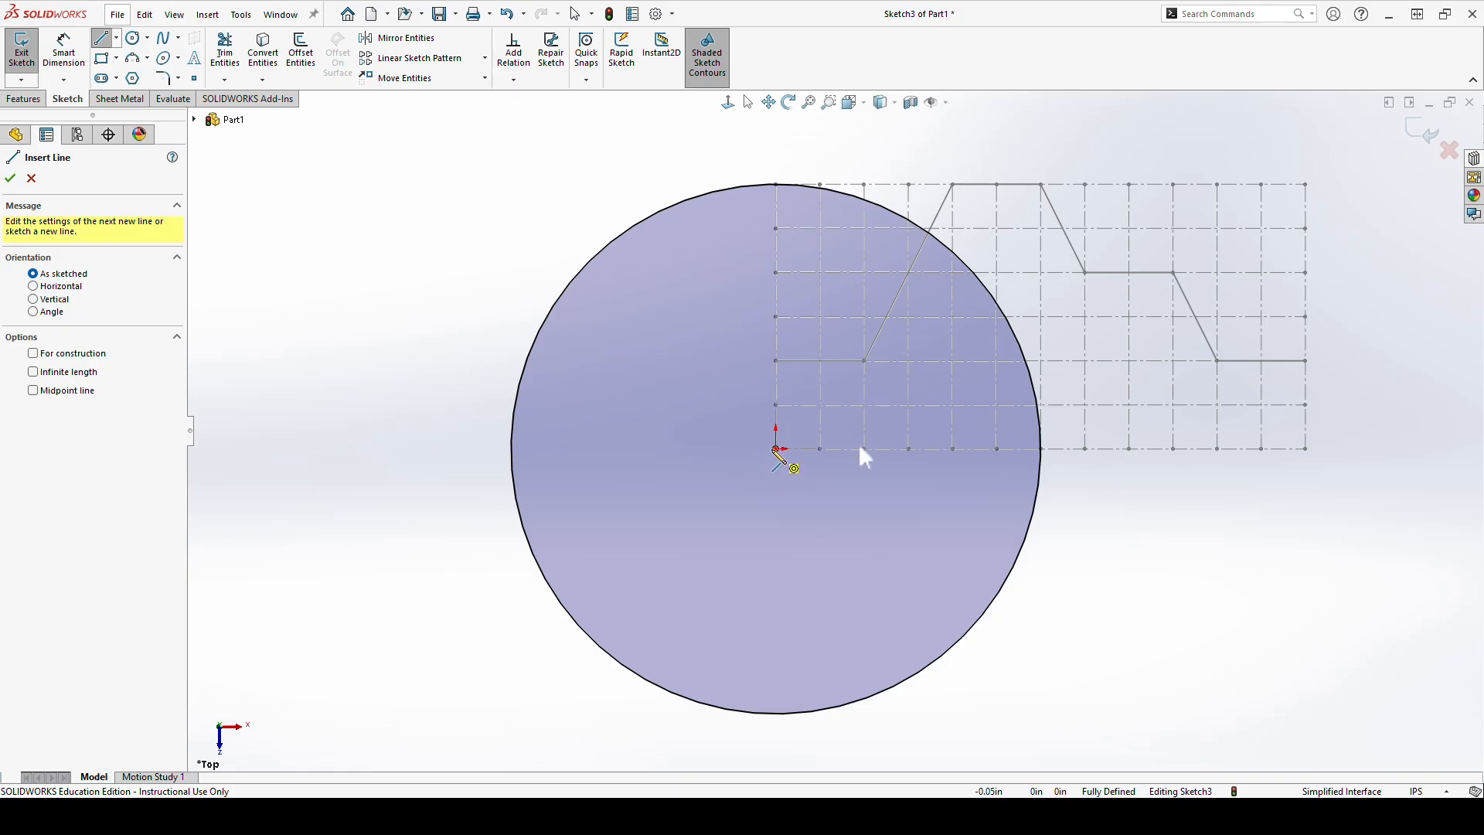
left_click(775, 448)
left_click(776, 184)
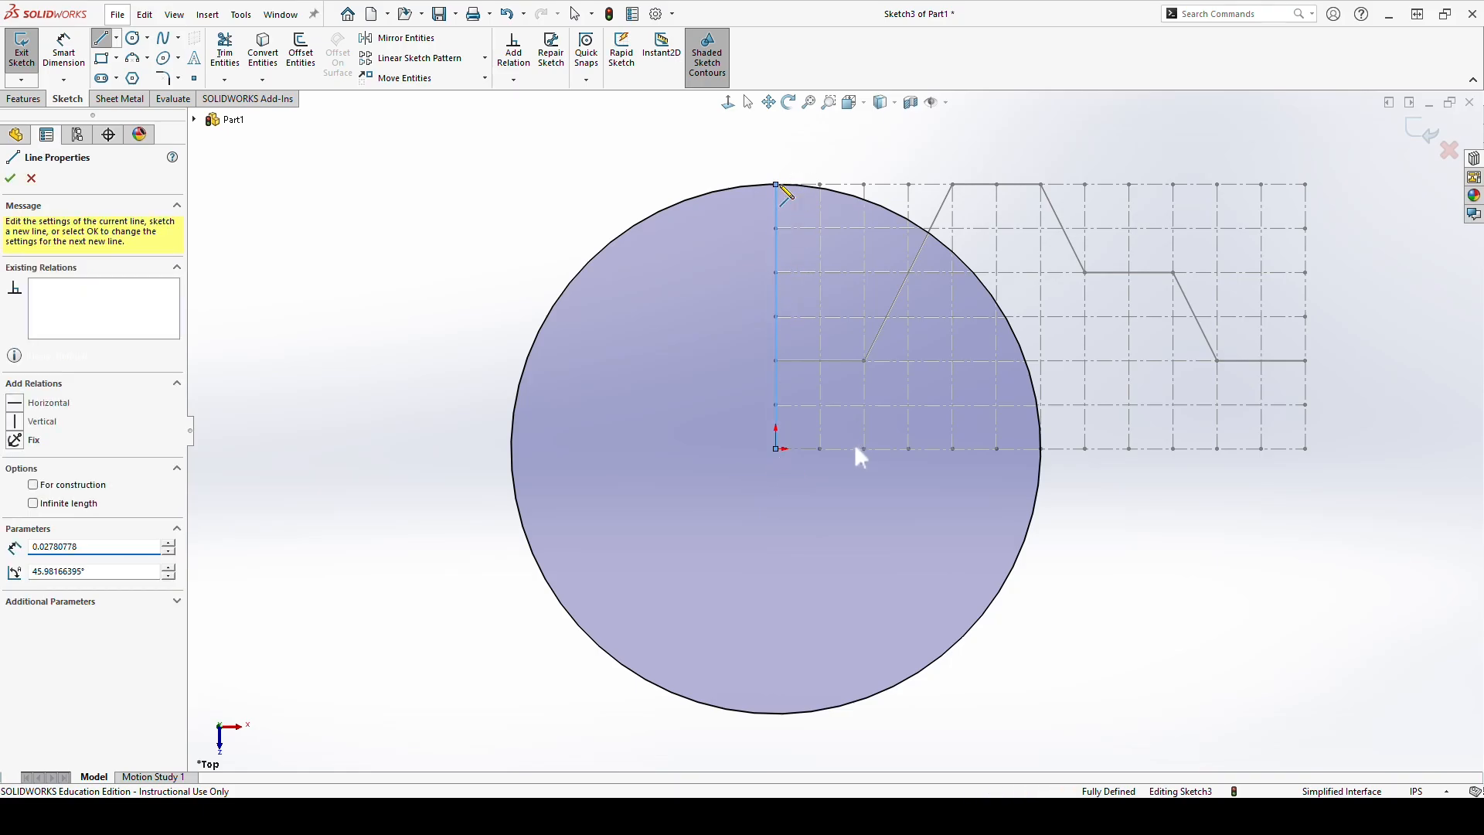
key("Escape")
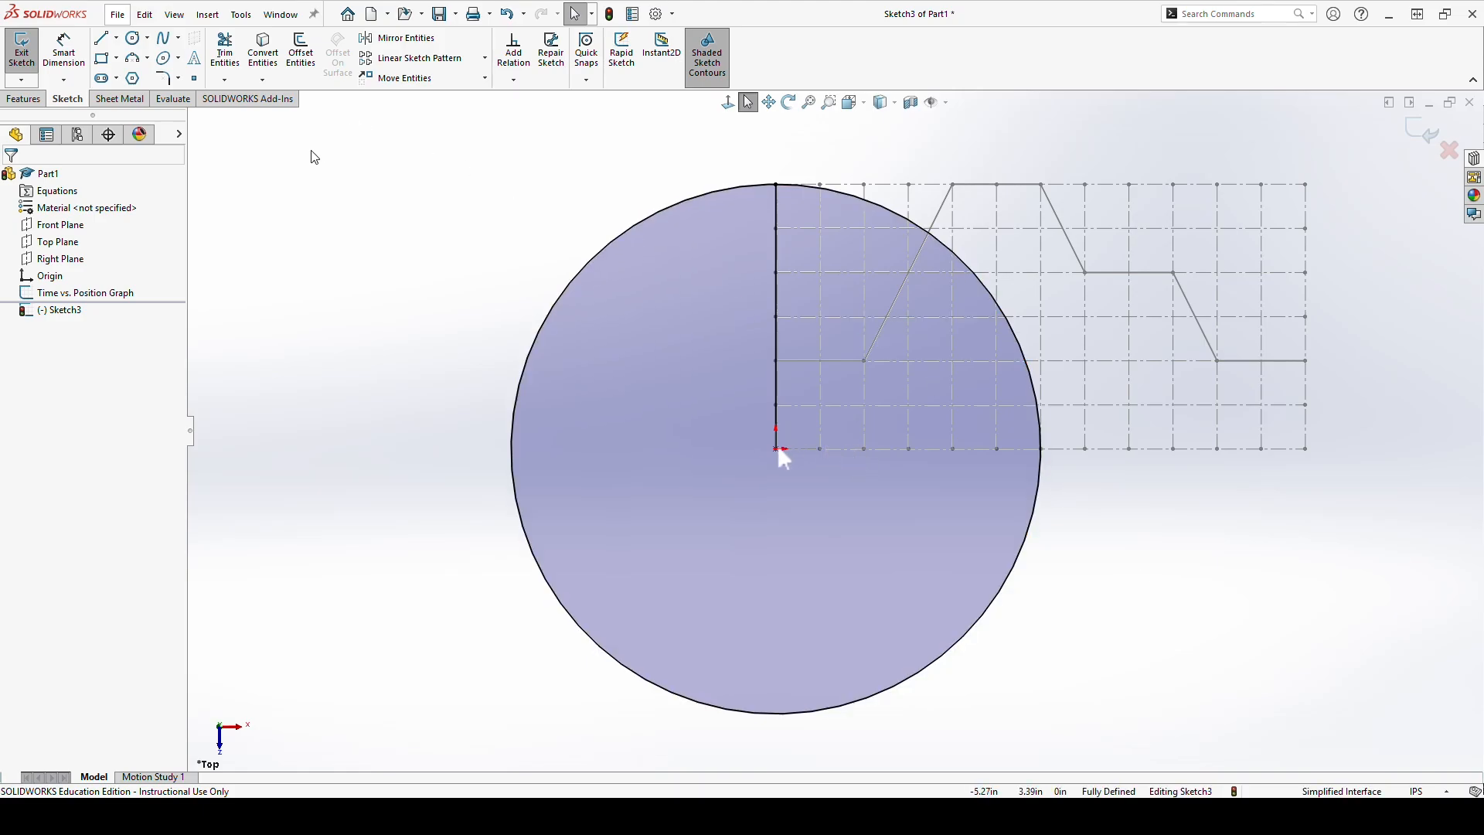
Step: Circular-pattern the vertical line about the origin with 12 equally spaced instances over 360 degrees
left_click(485, 58)
left_click(456, 111)
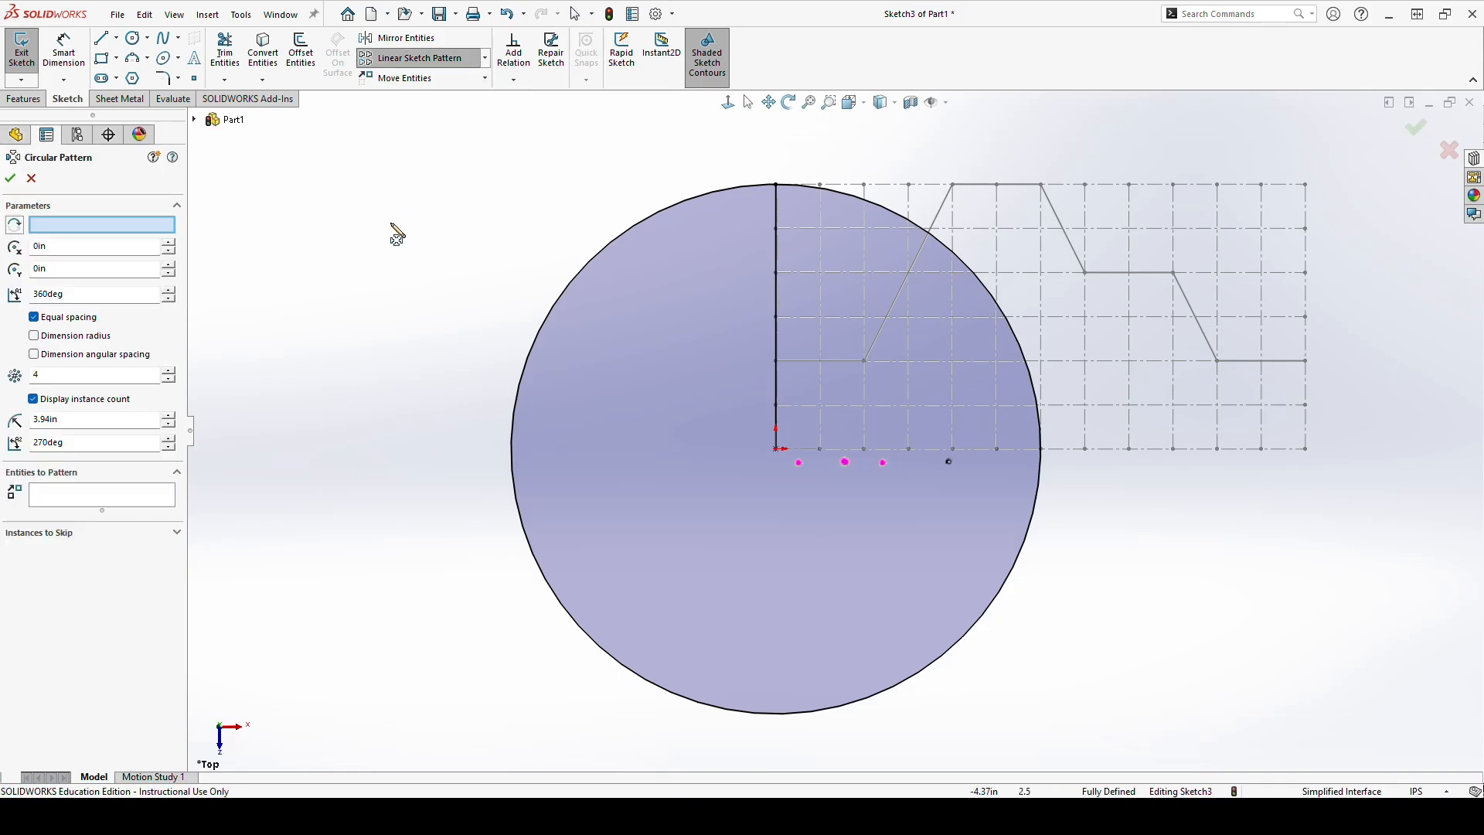
left_click(110, 225)
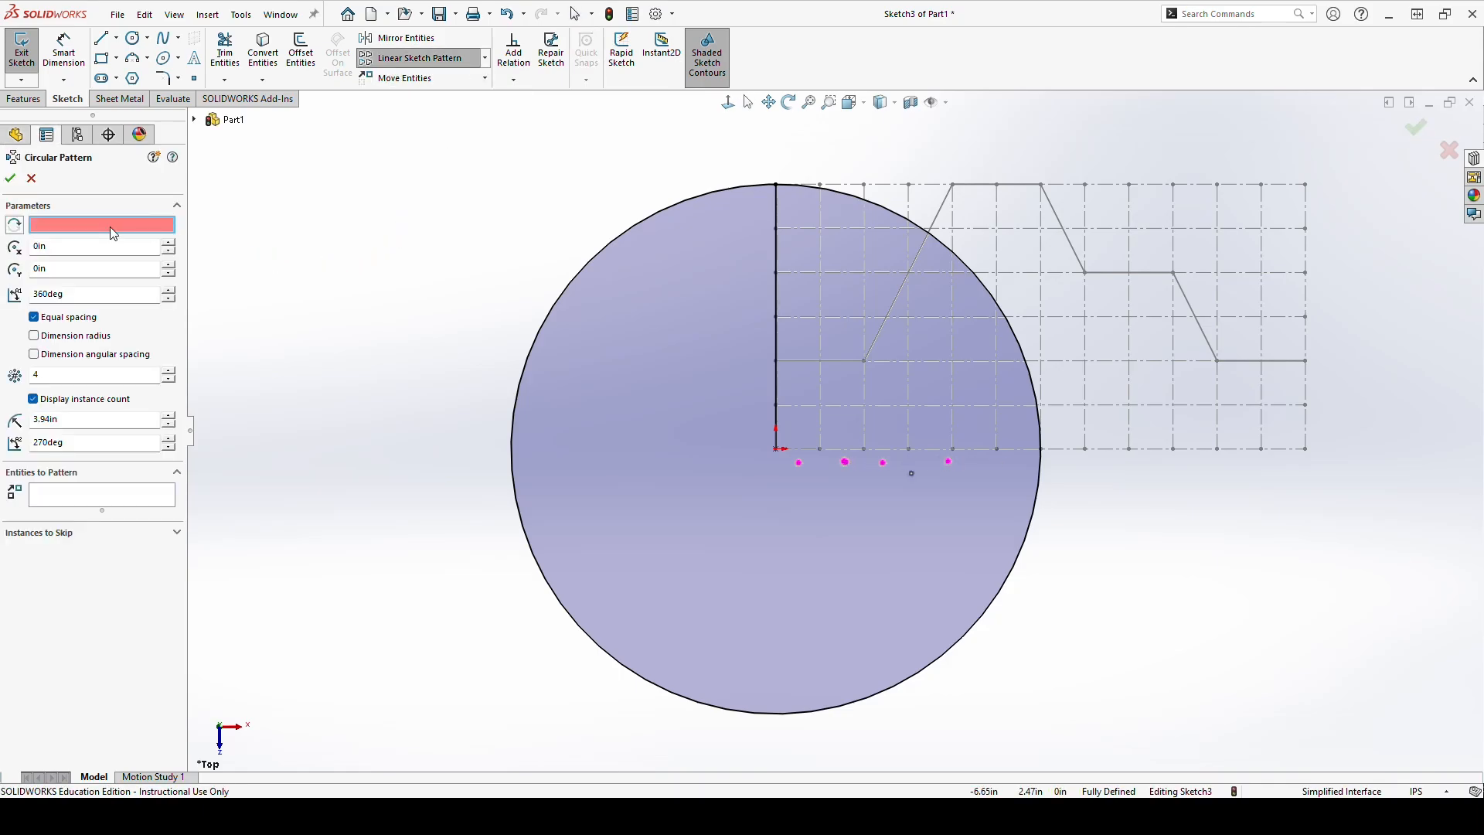
left_click(777, 450)
left_click(124, 497)
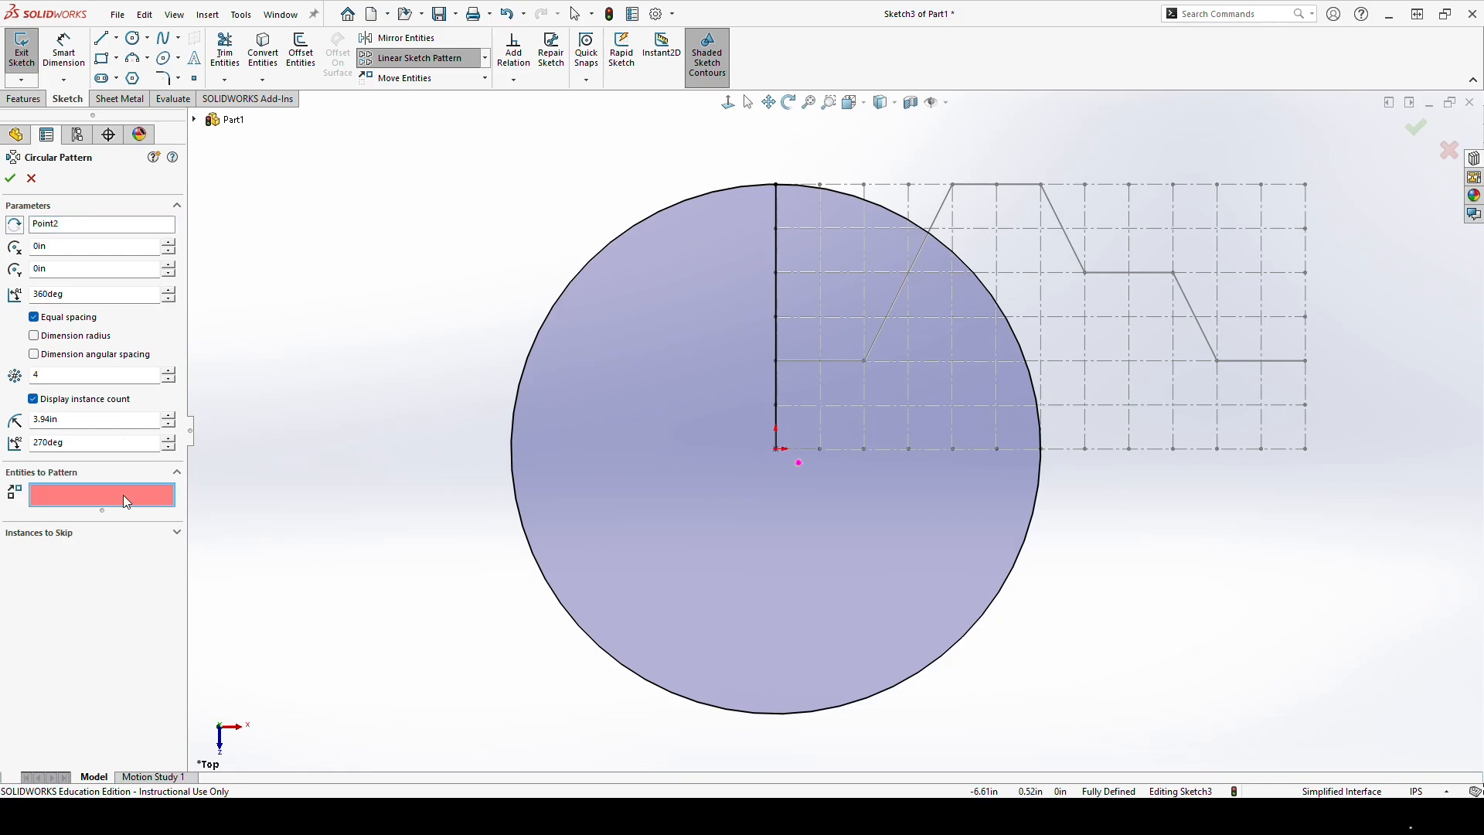
left_click(776, 331)
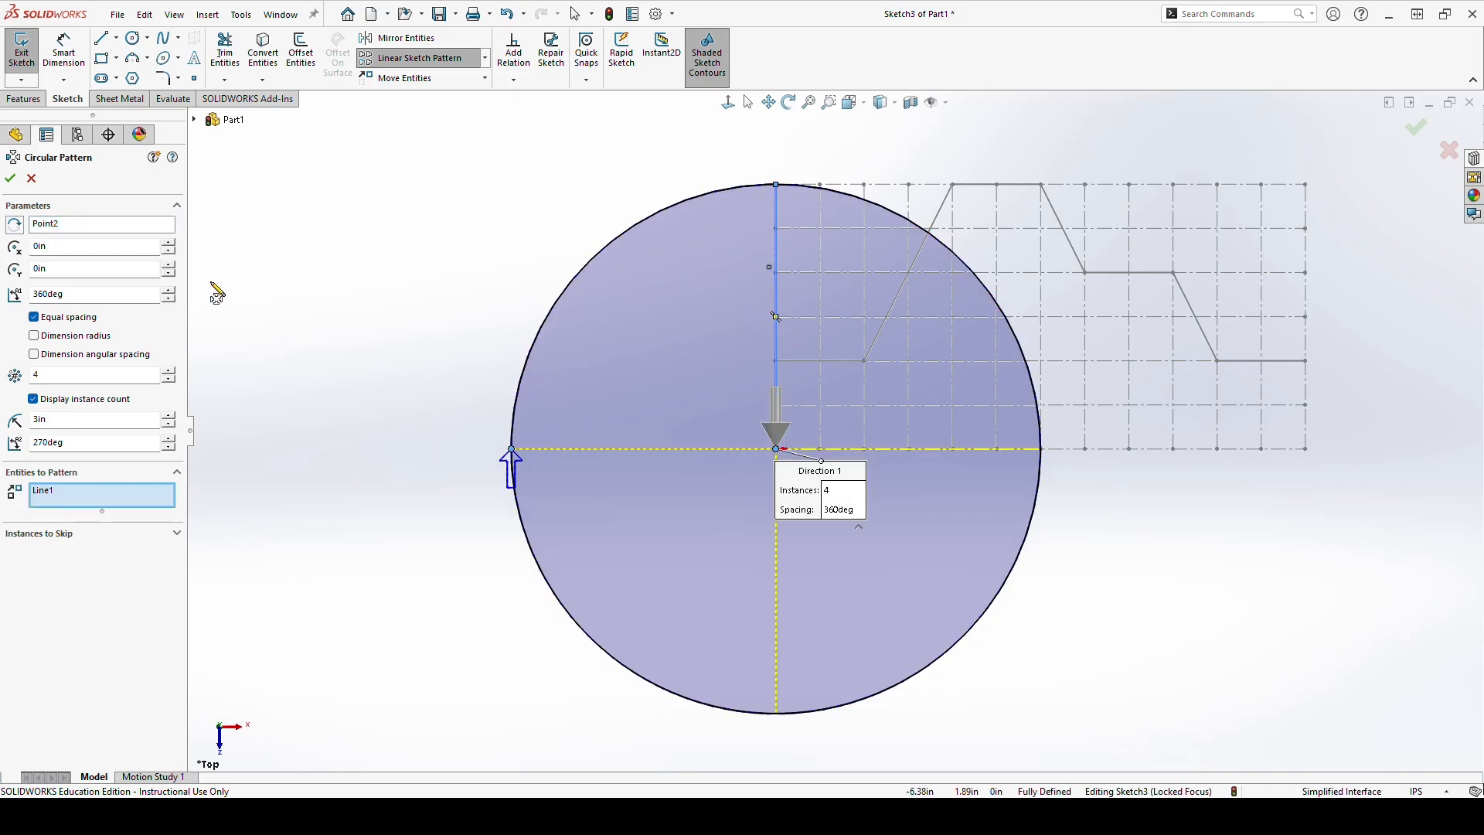
double_click(59, 374)
type("12")
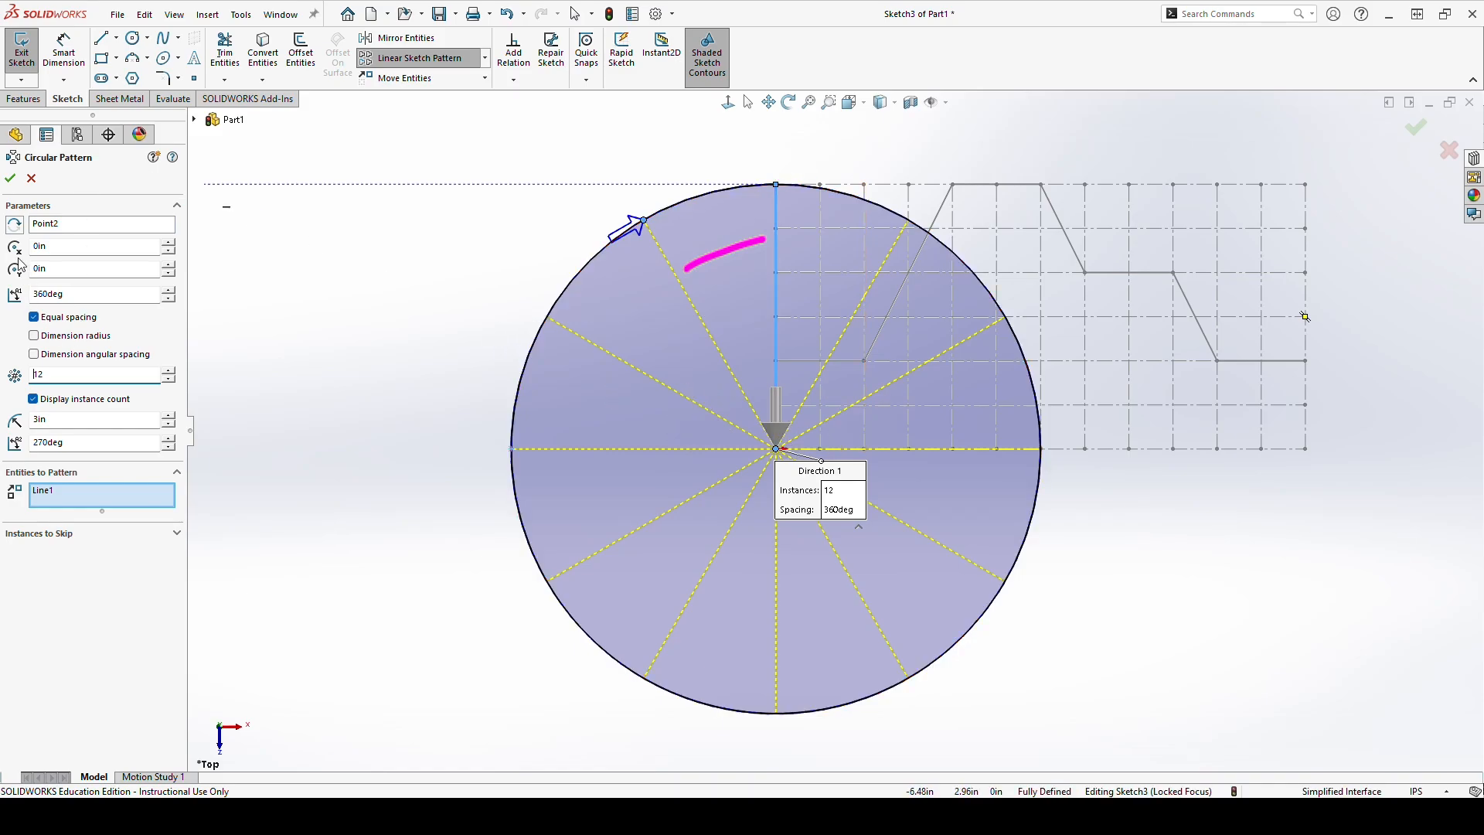
left_click(10, 179)
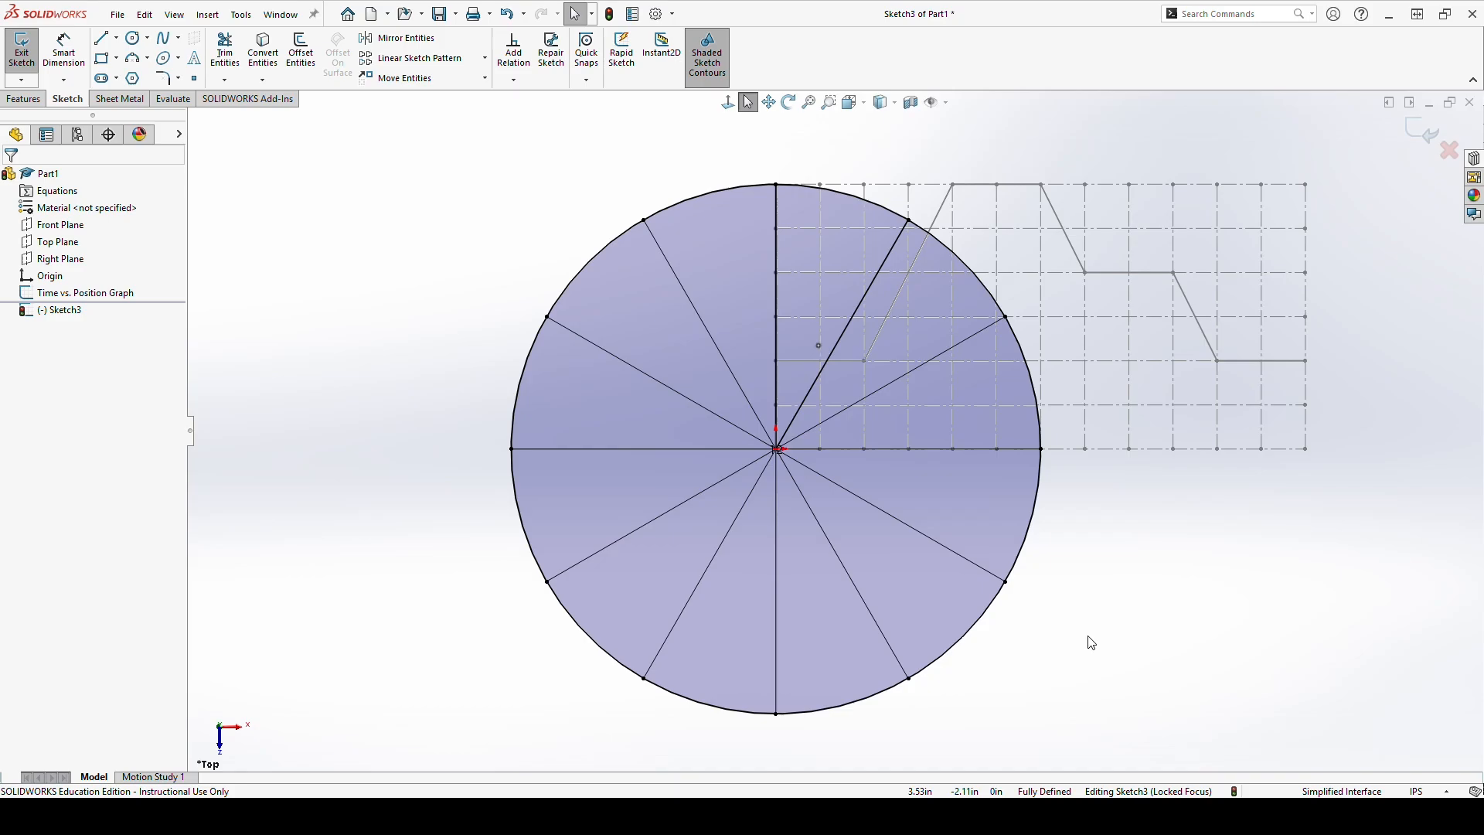
Step: Convert the circle and all twelve radial lines to construction geometry
key("z")
left_click_drag(1036, 703, 578, 239)
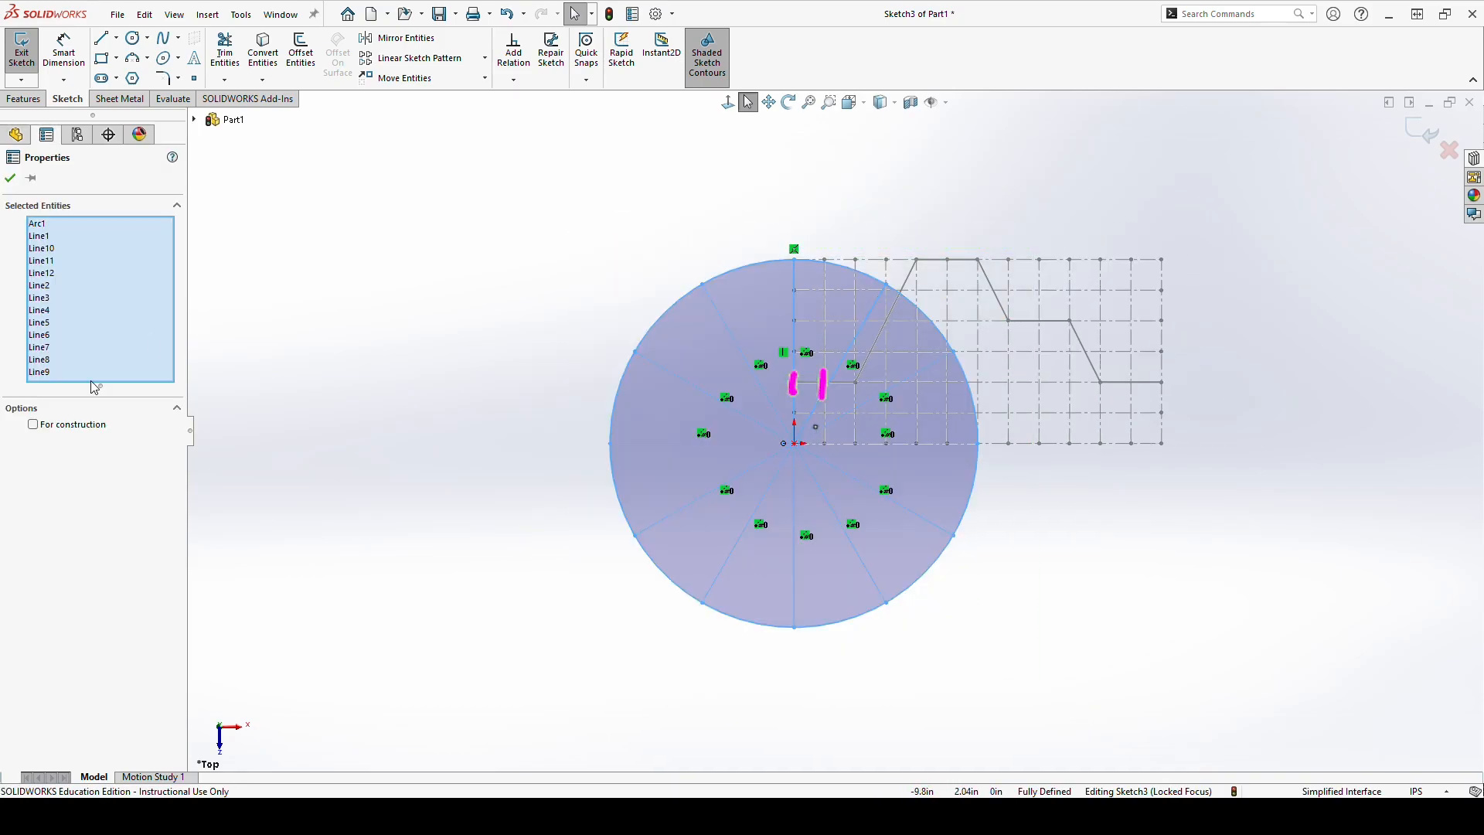
left_click(34, 424)
left_click(970, 524)
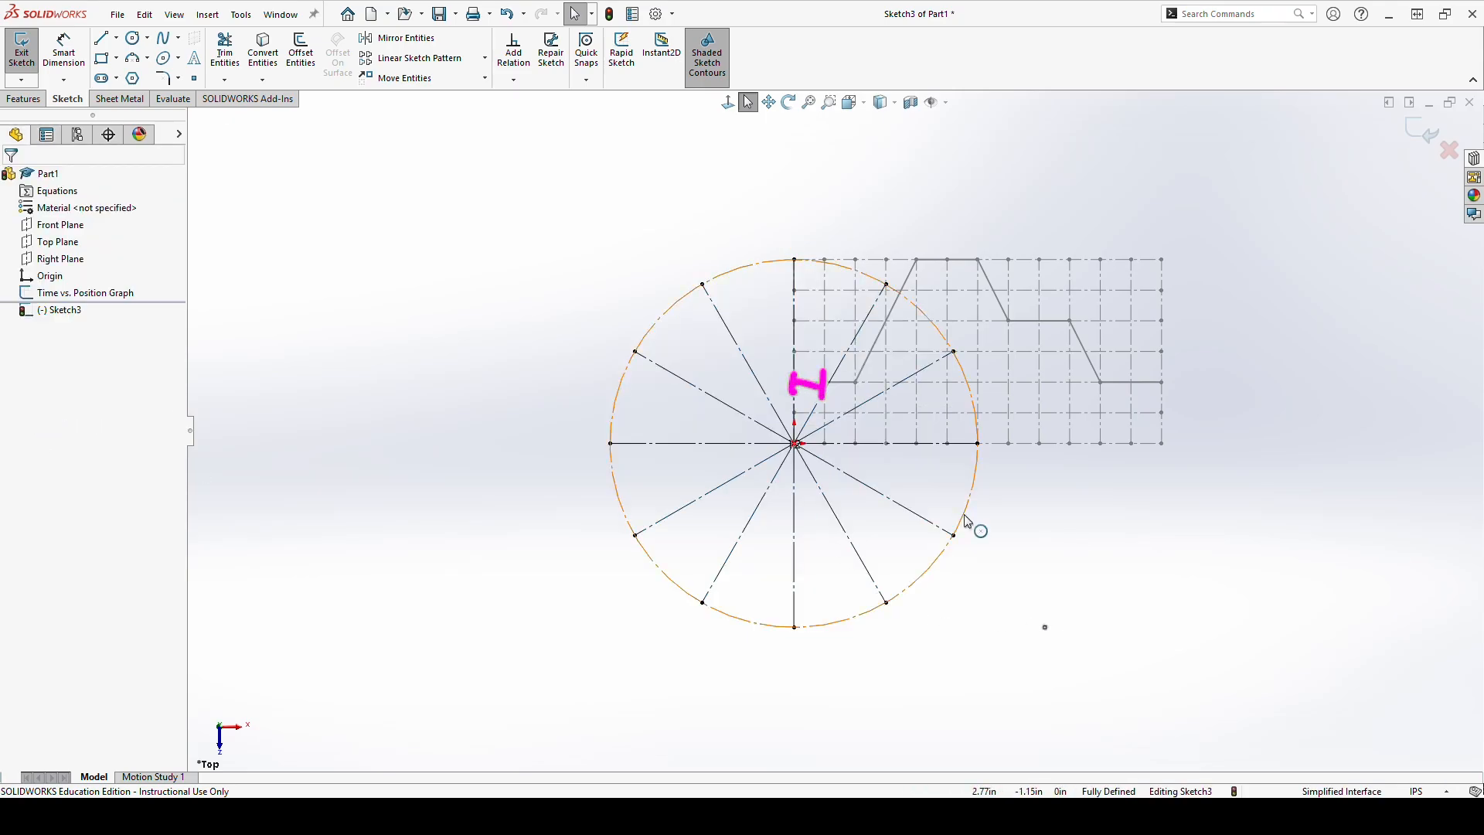
scroll(970, 523, "down", 3)
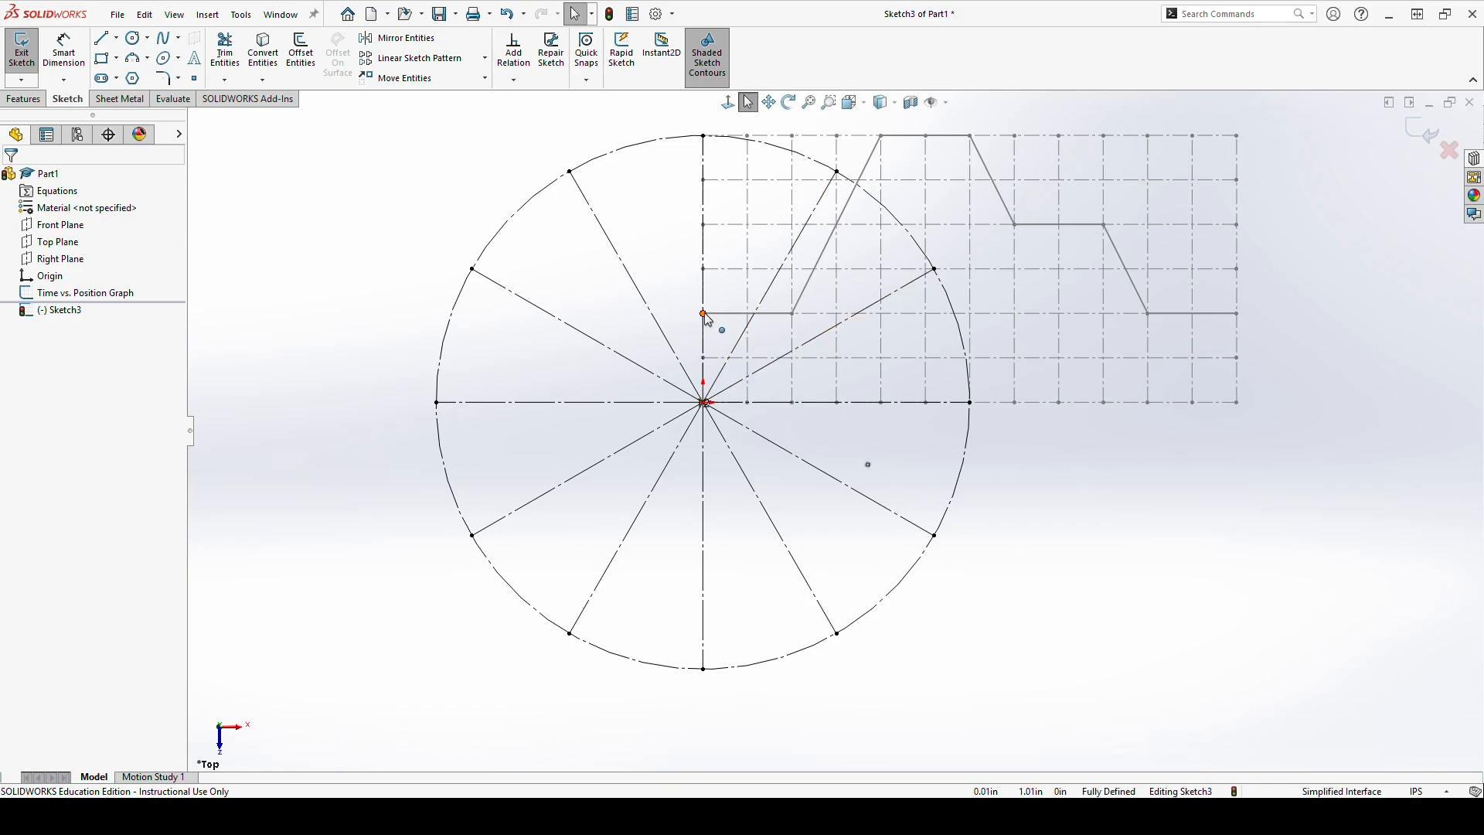
Step: Sketch a construction circle centred on the origin through the start point of the graph's position curve
left_click(133, 38)
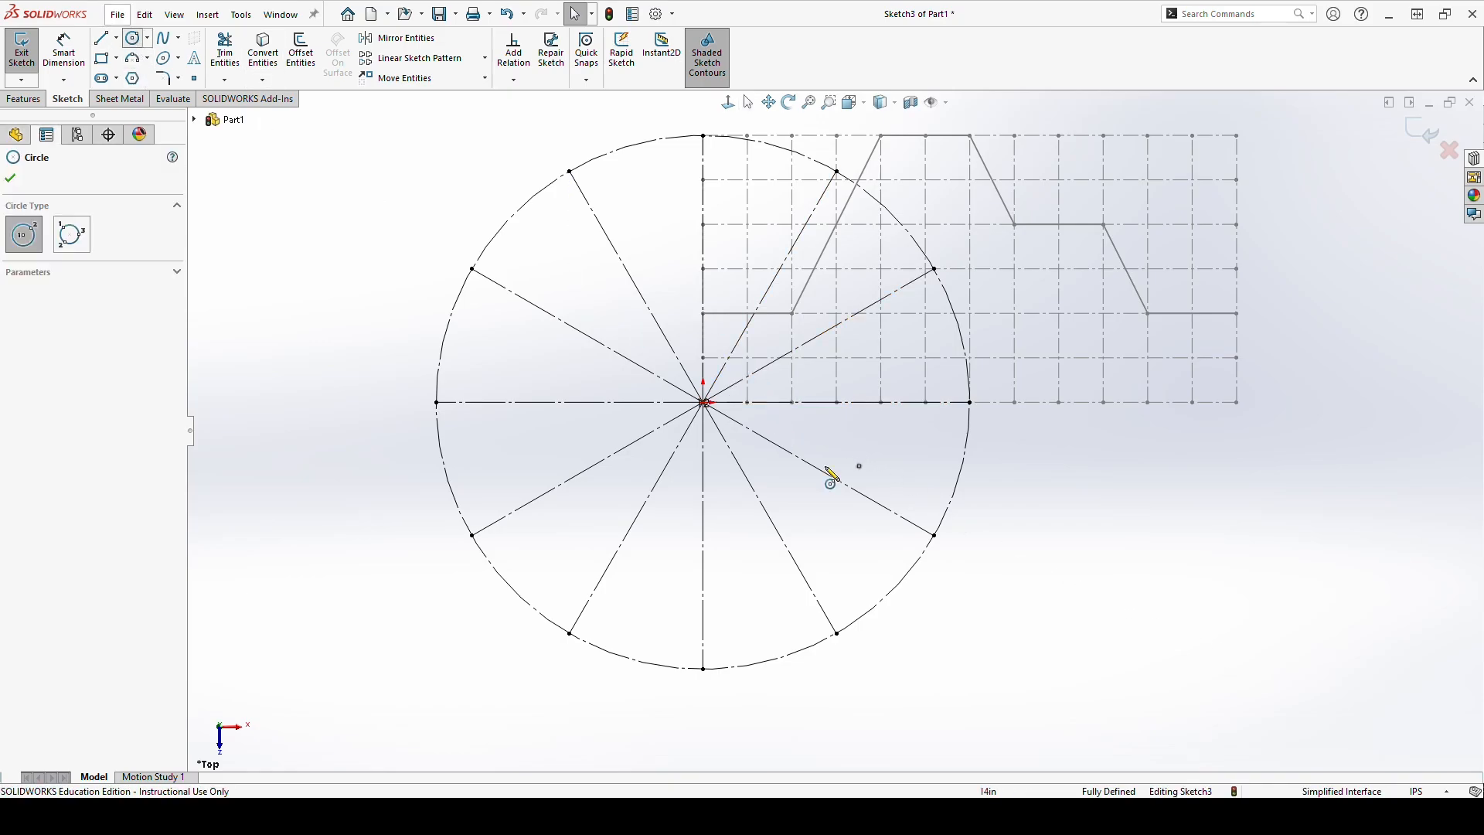
left_click(704, 402)
left_click(703, 314)
key("Escape")
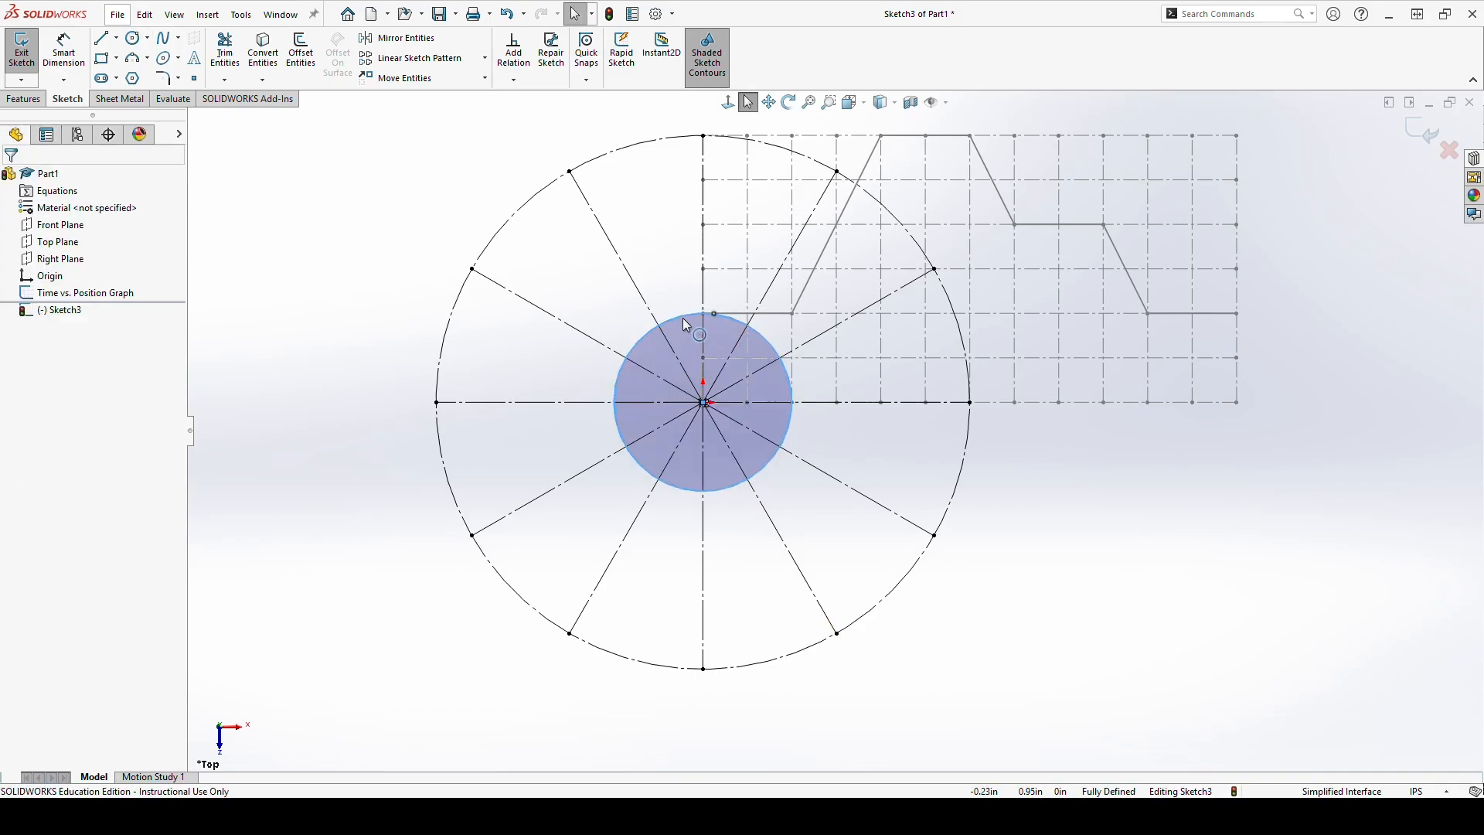
left_click(683, 317)
left_click(751, 275)
left_click(1108, 548)
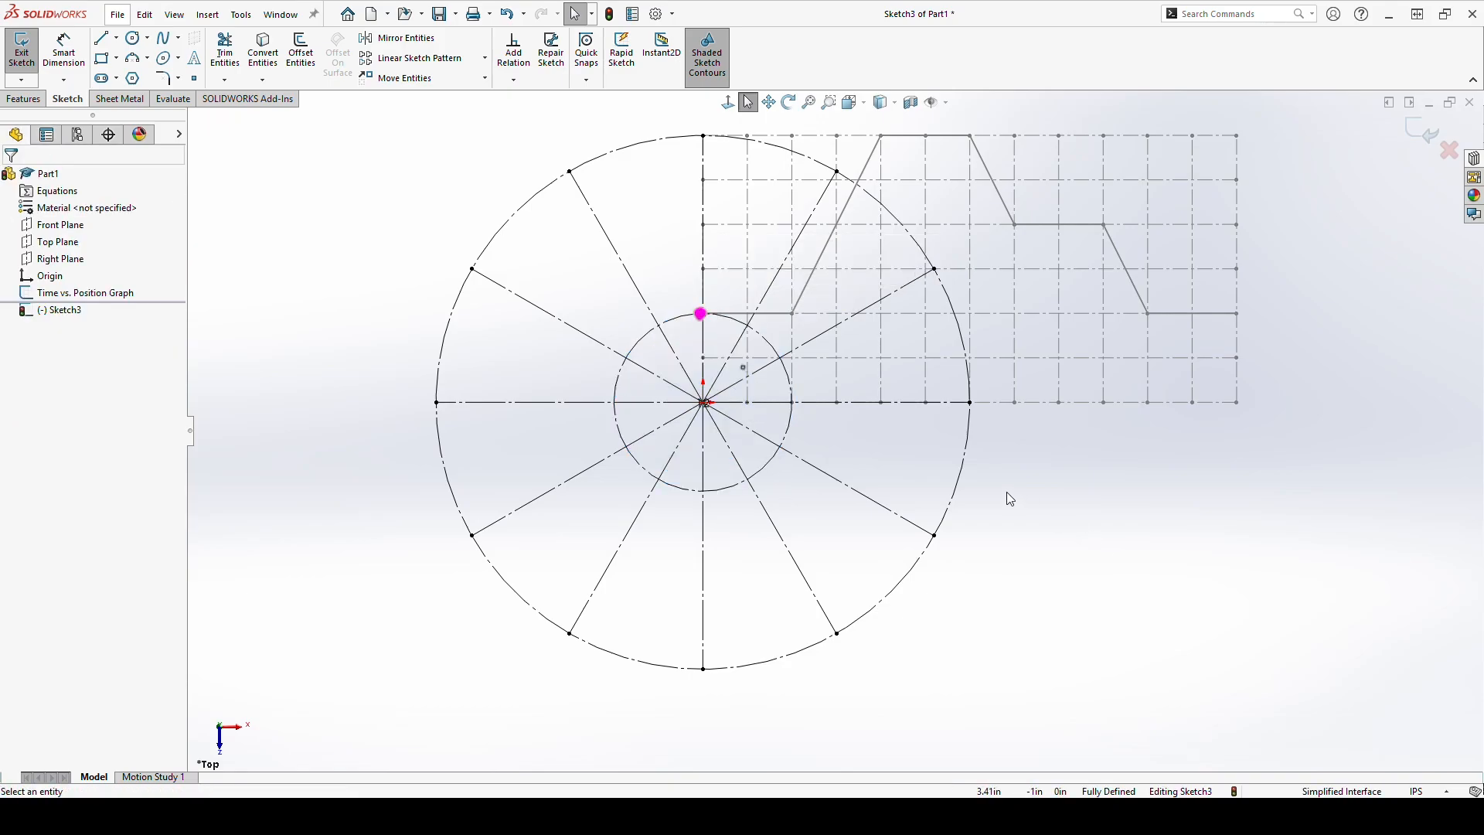
Step: Place points clockwise from vertical where the 0°, 30° and 60° spokes cross the inner circle and the 120° spoke meets the outer circle
left_click(197, 80)
left_click(718, 314)
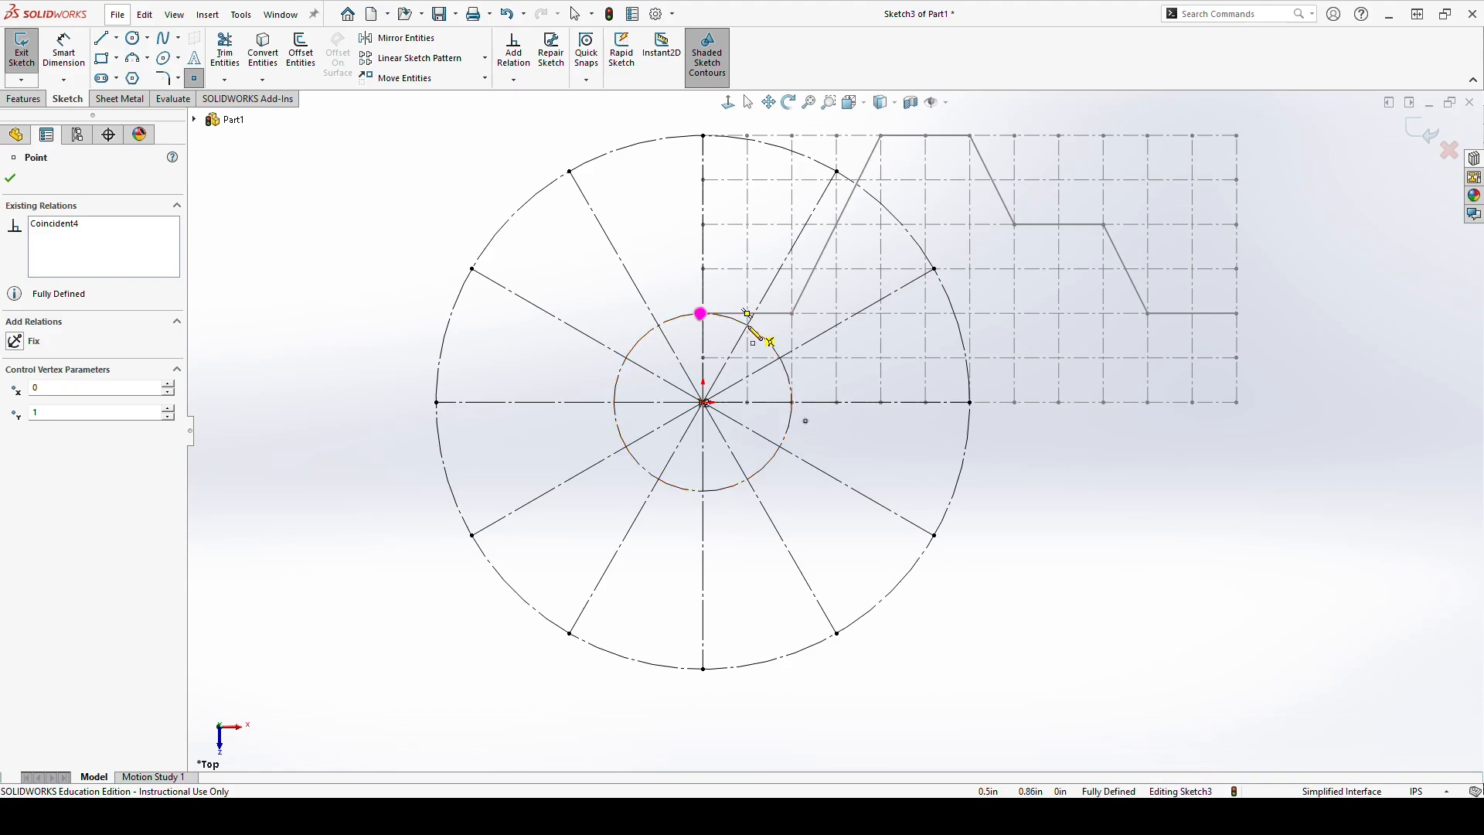
left_click(747, 325)
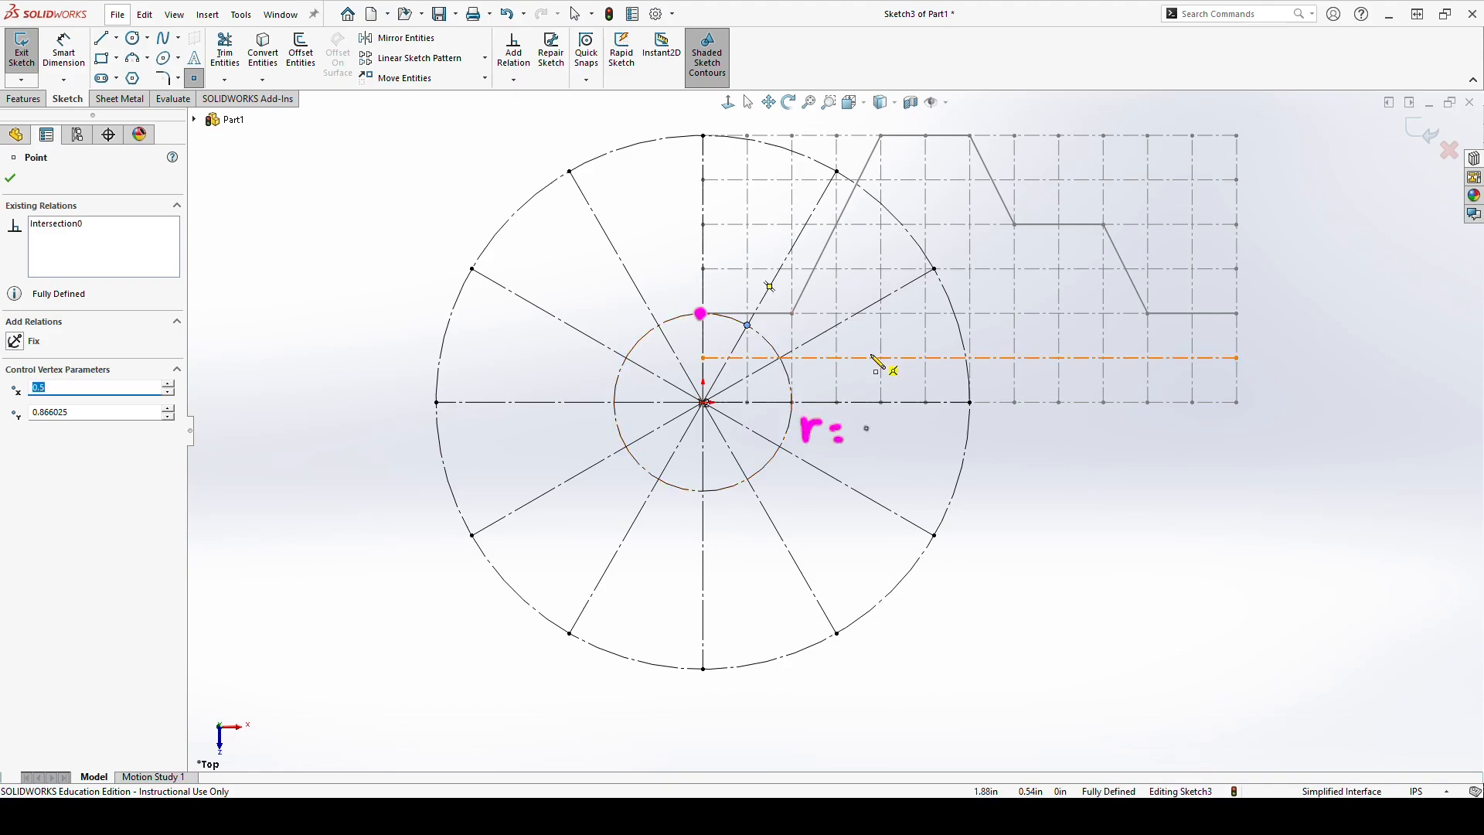
left_click(780, 358)
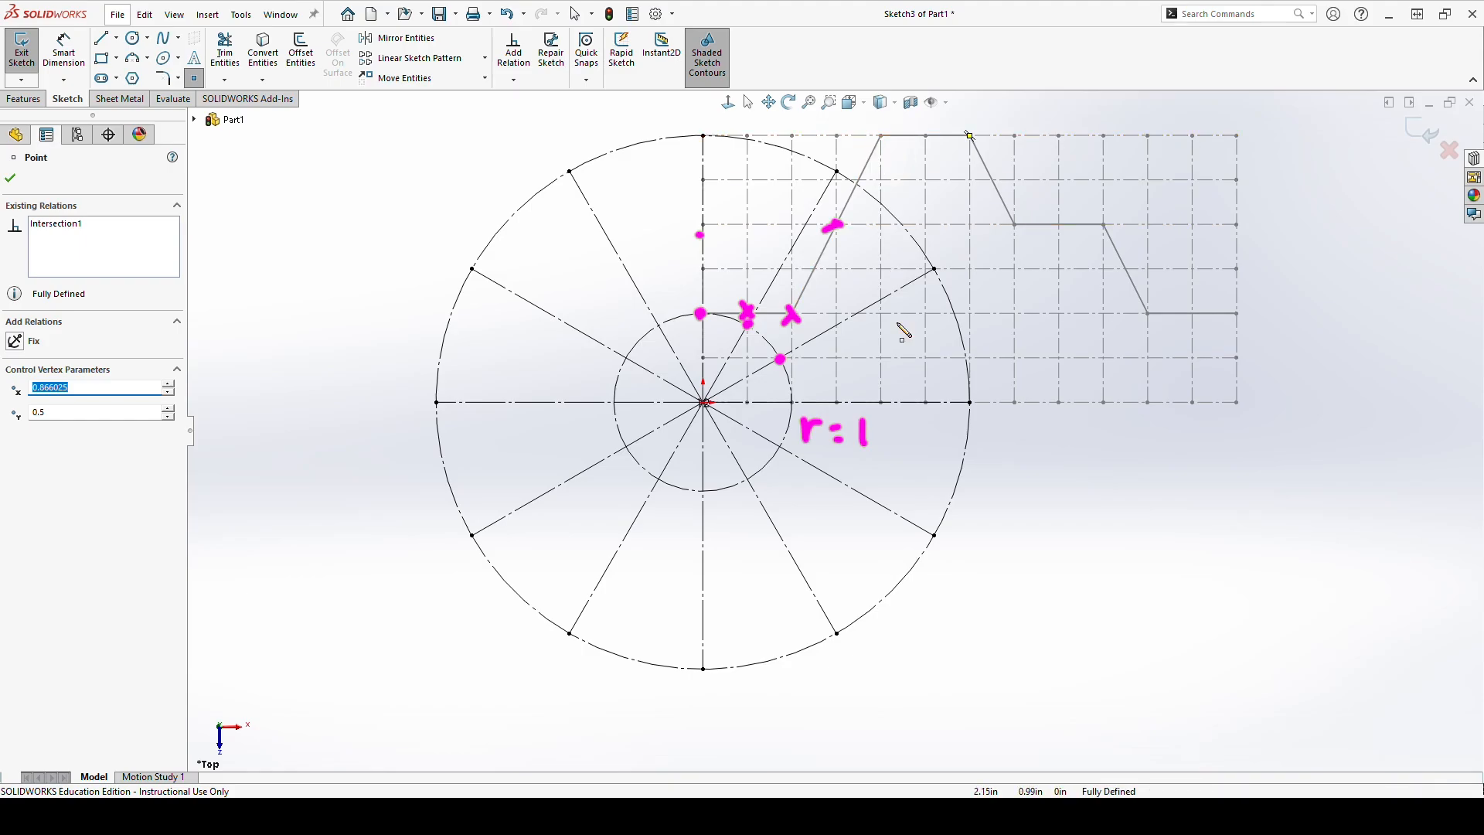
left_click(936, 536)
key("Escape")
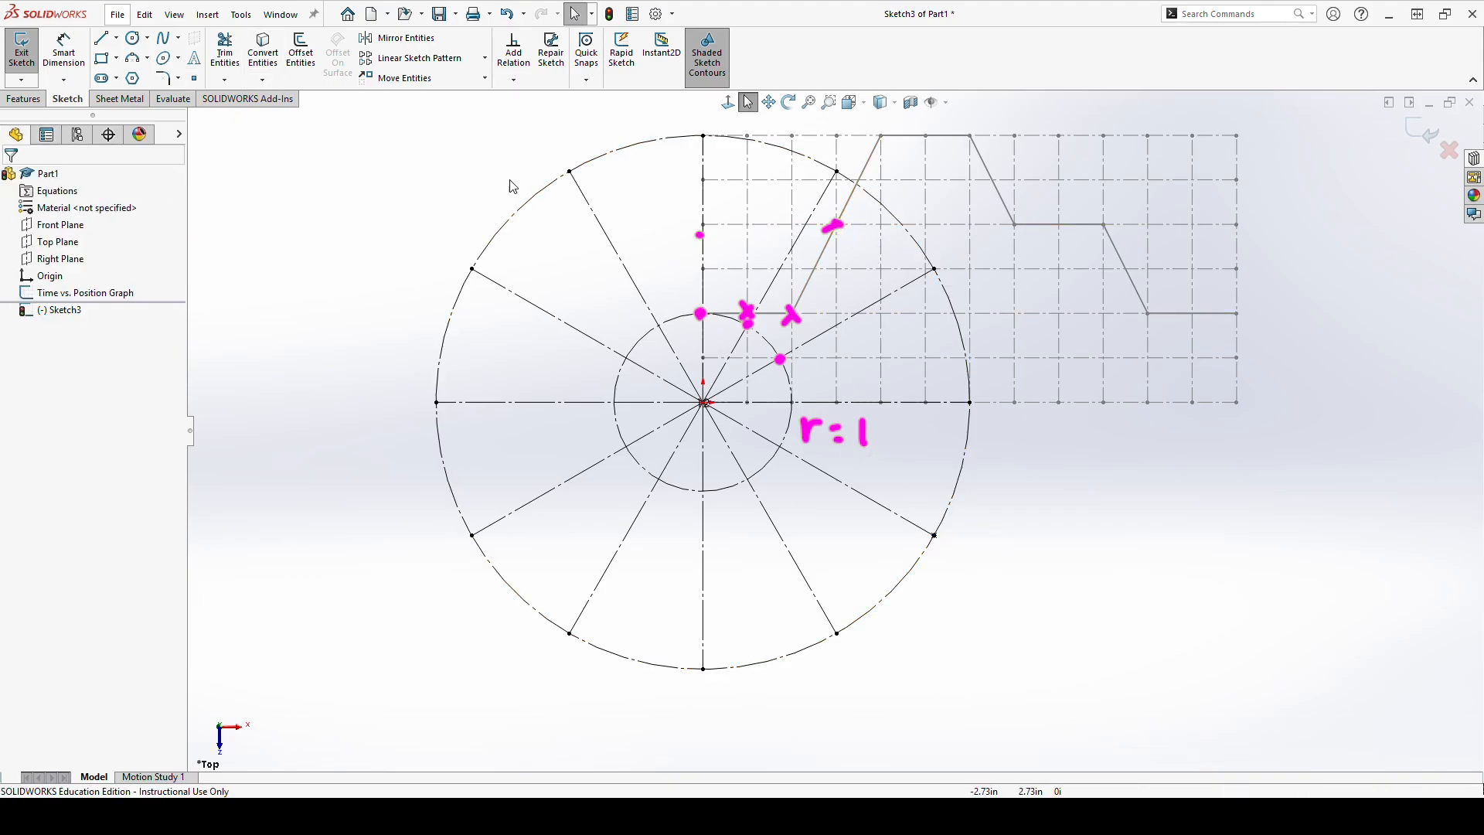
Step: Sketch a second construction circle centred on the origin, reaching the graph's 2 in position level on the vertical axis
left_click(133, 38)
left_click_drag(703, 402, 704, 226)
key("Escape")
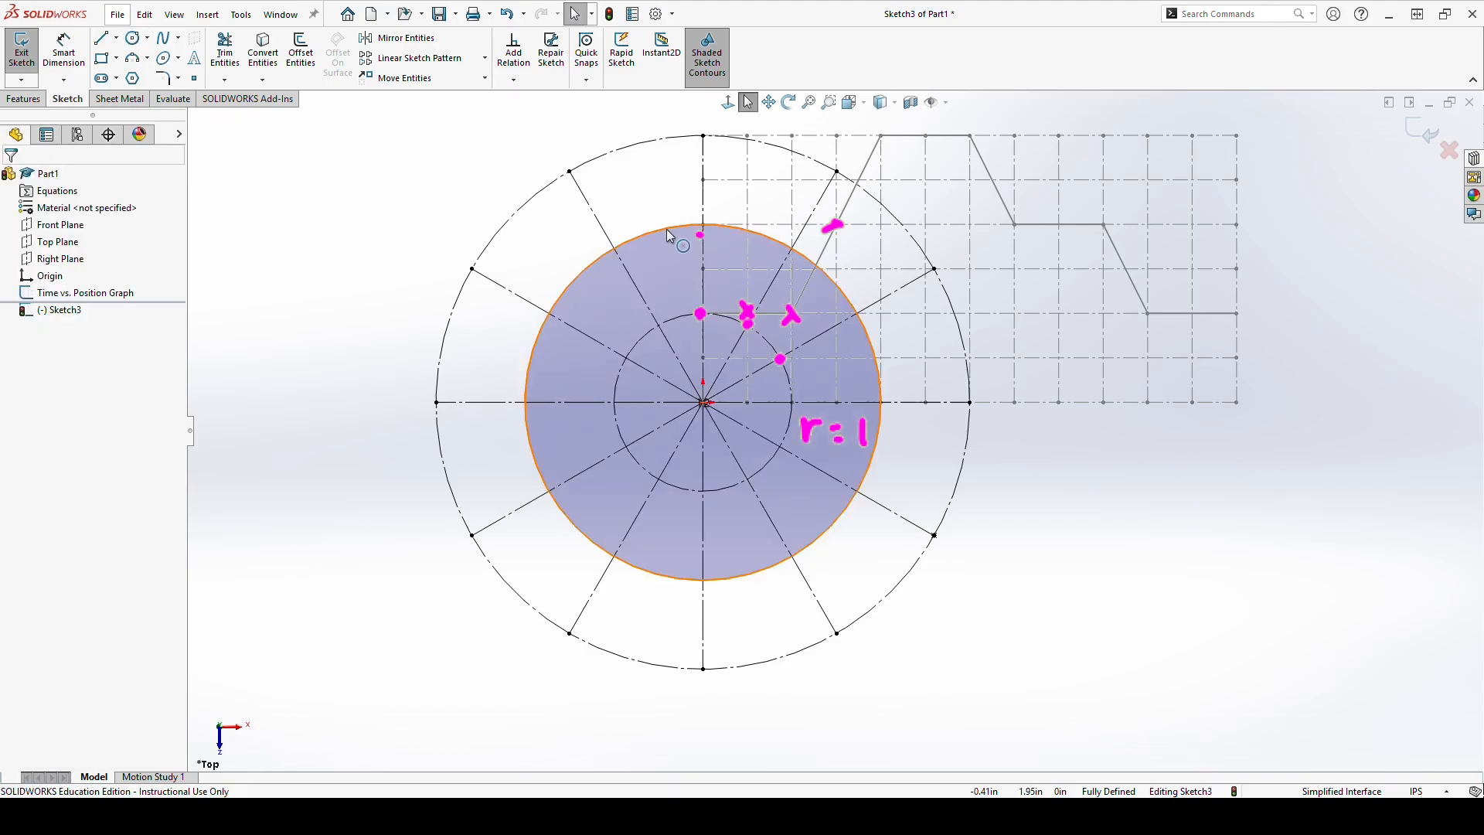
left_click(668, 229)
left_click(730, 185)
left_click(1104, 419)
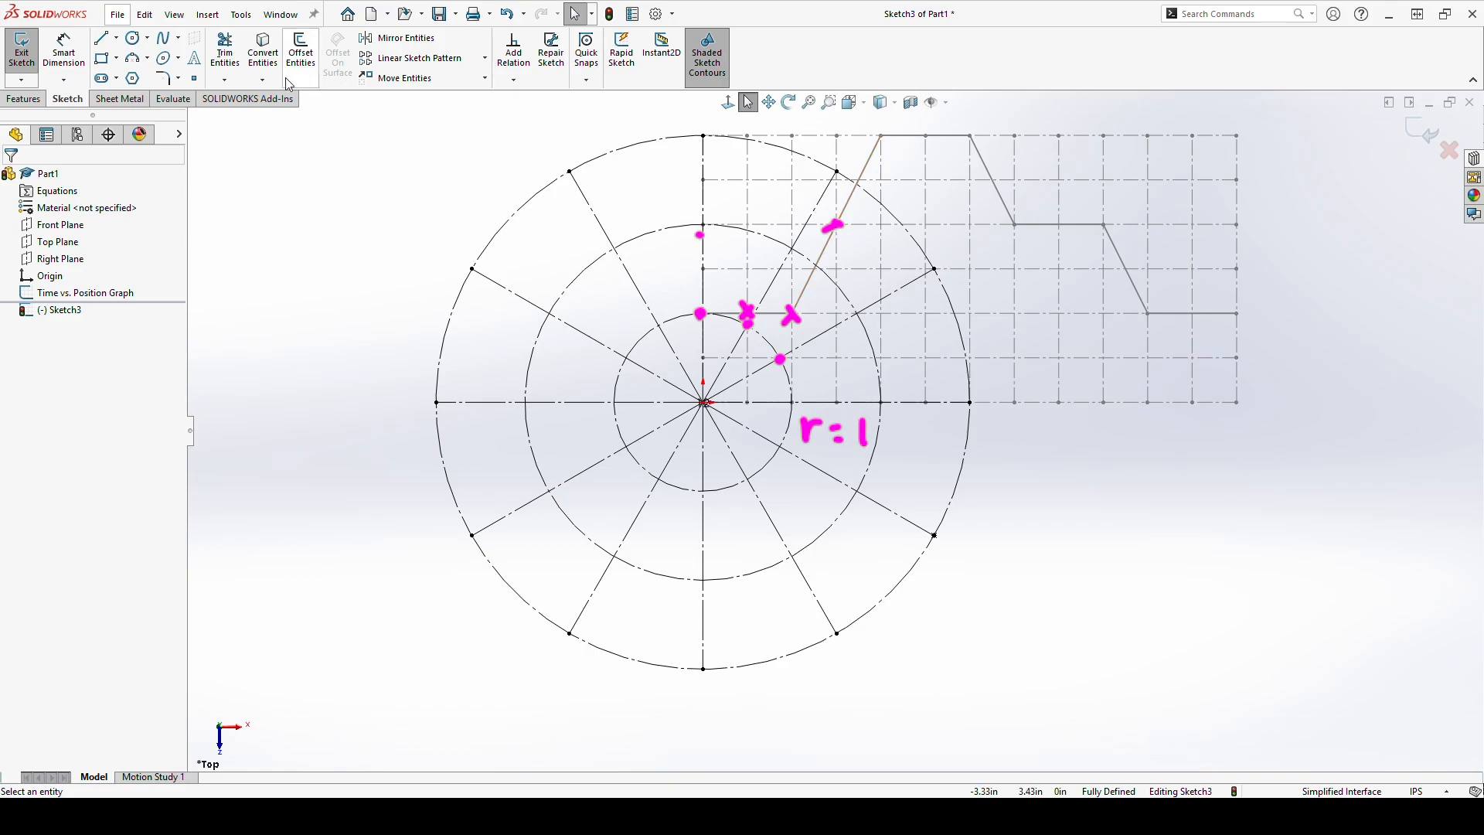
Step: Place a point where the 90° spoke crosses the middle construction circle
left_click(194, 78)
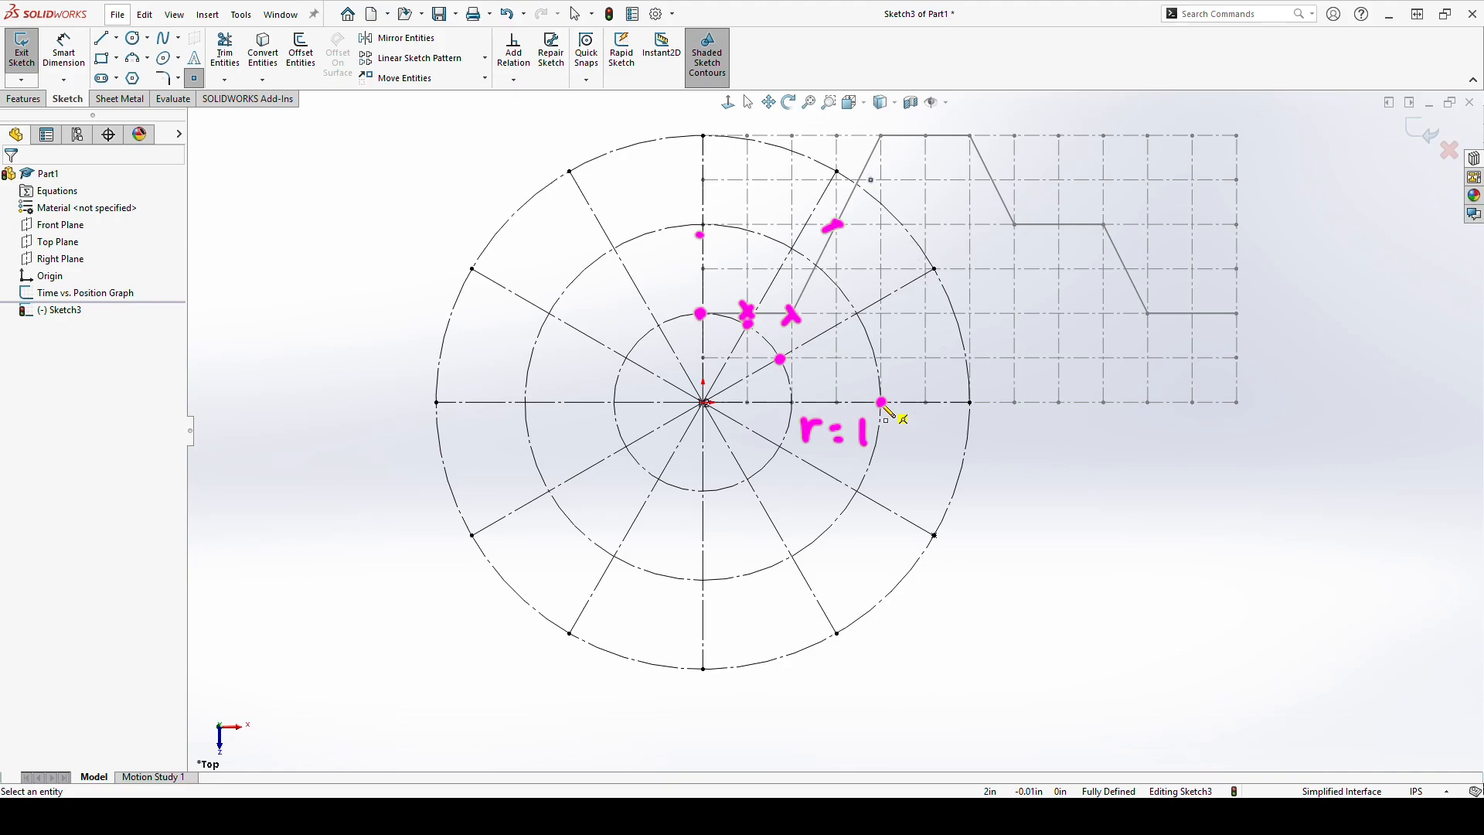
left_click(882, 402)
key("Escape")
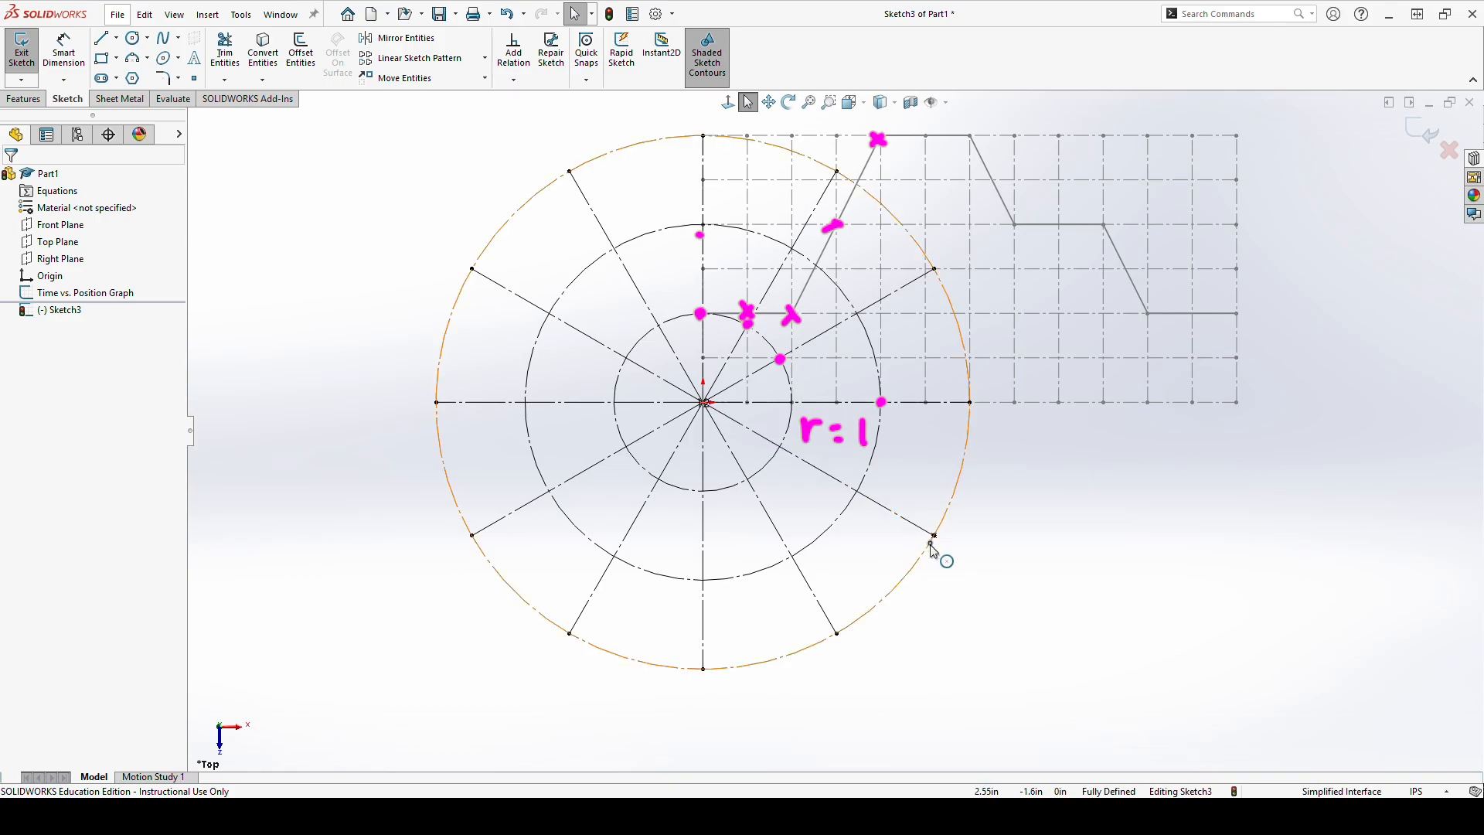
Step: Place the remaining points: 150° and 180° spokes on the outer circle, 210°, 240° and 270° on the middle circle, 300° and 330° on the inner circle
left_click(193, 84)
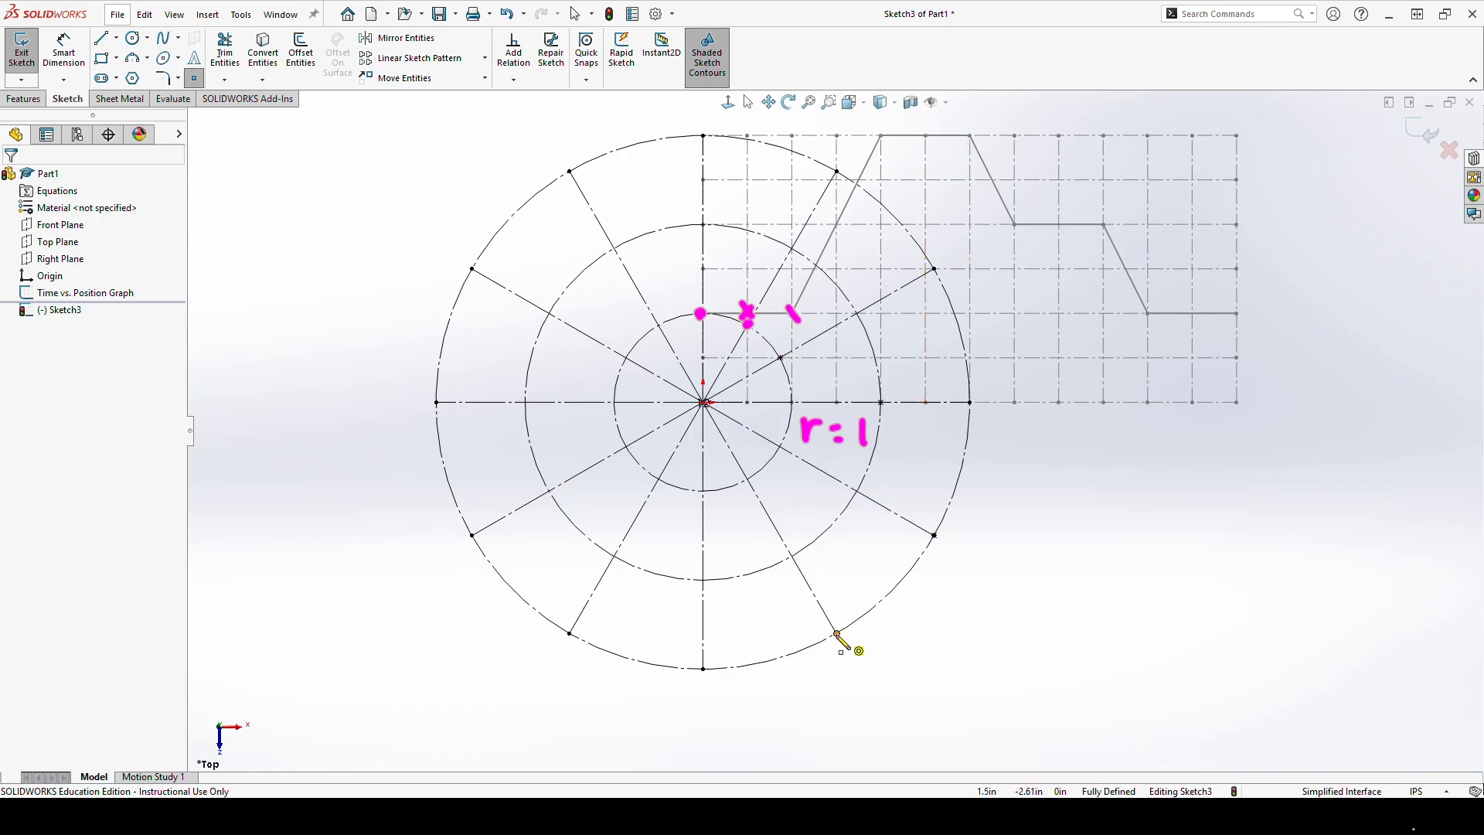
left_click(703, 668)
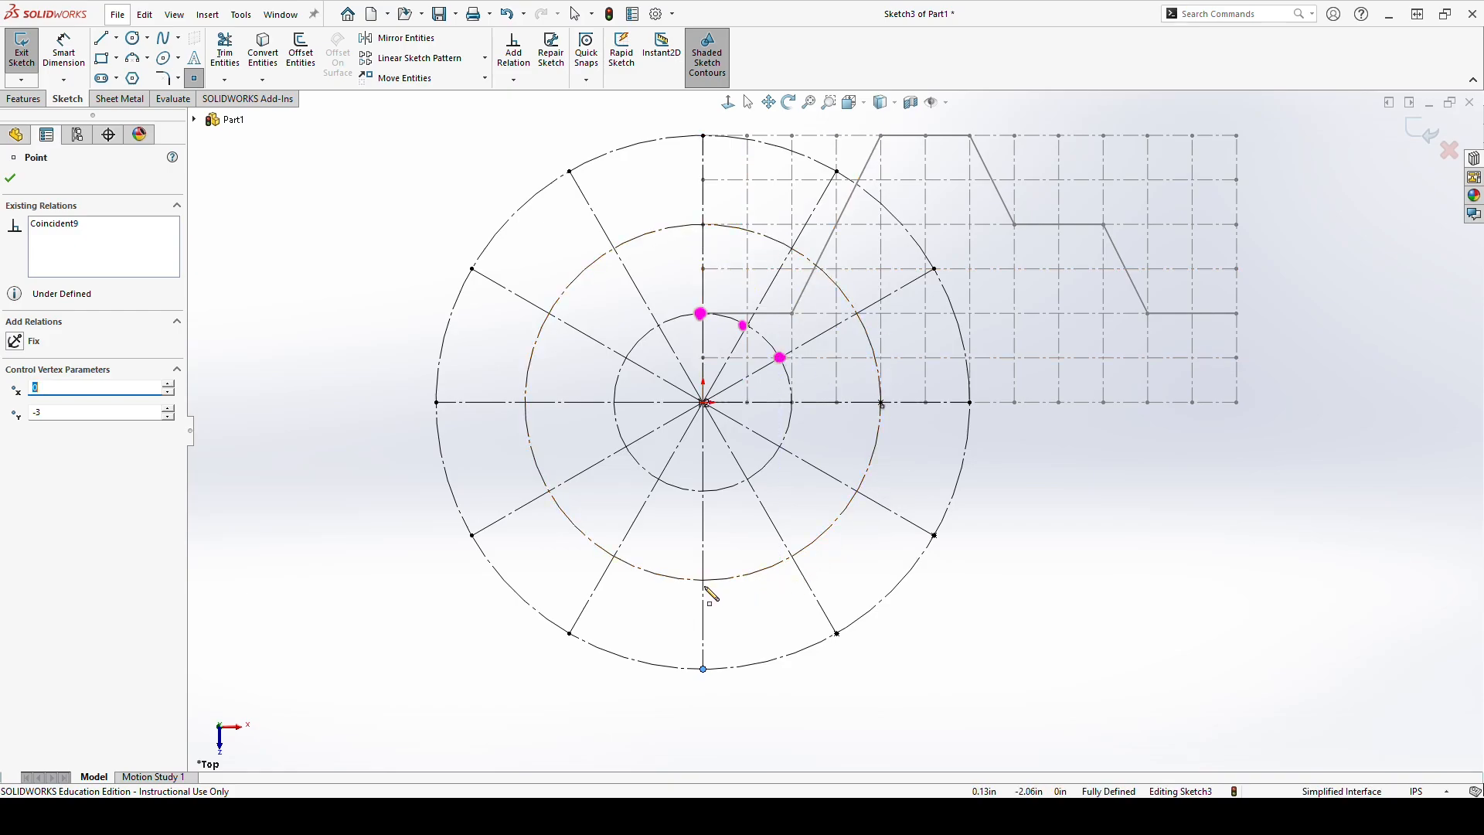
left_click(615, 556)
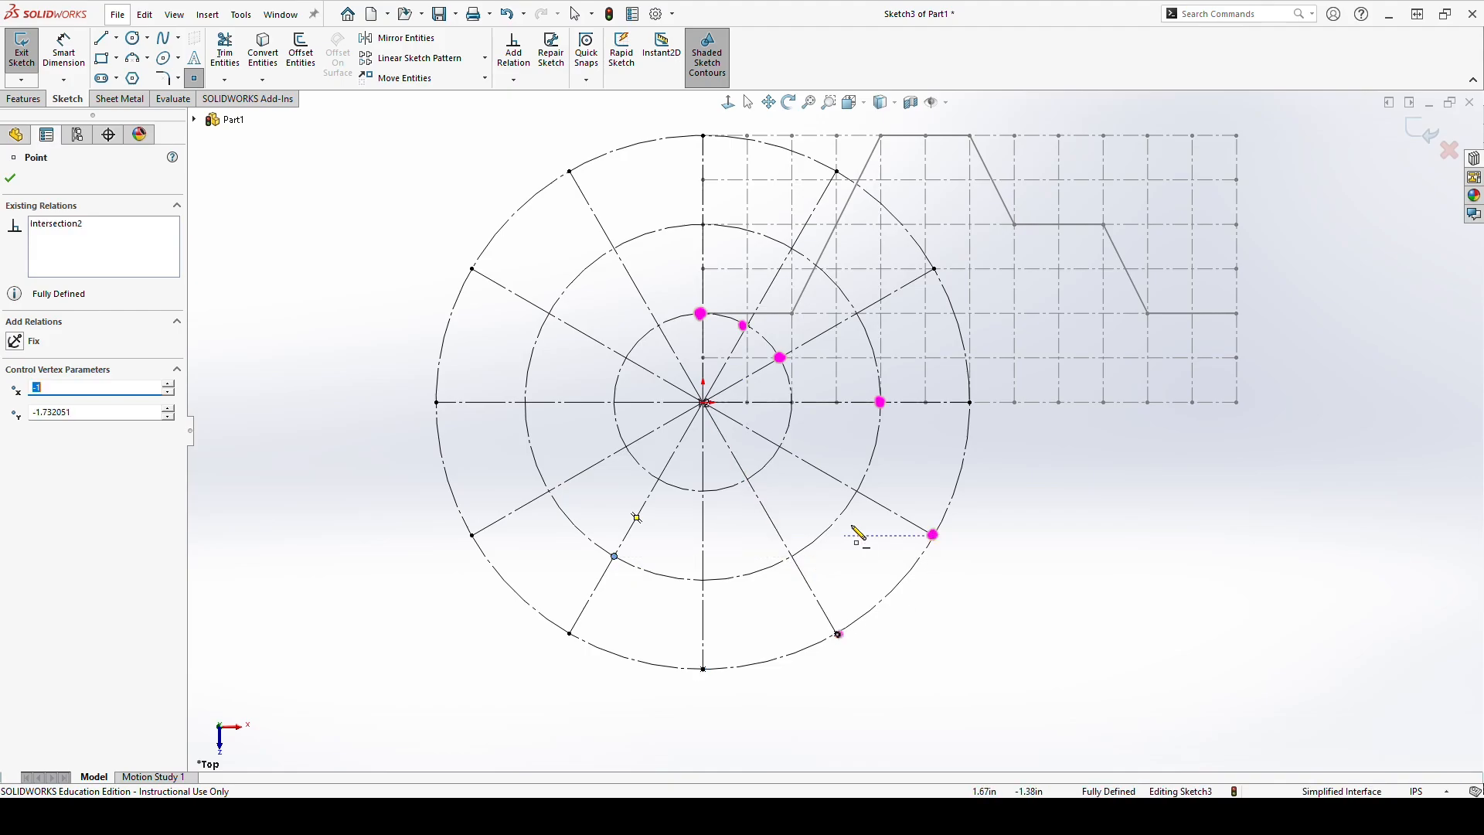
left_click(549, 492)
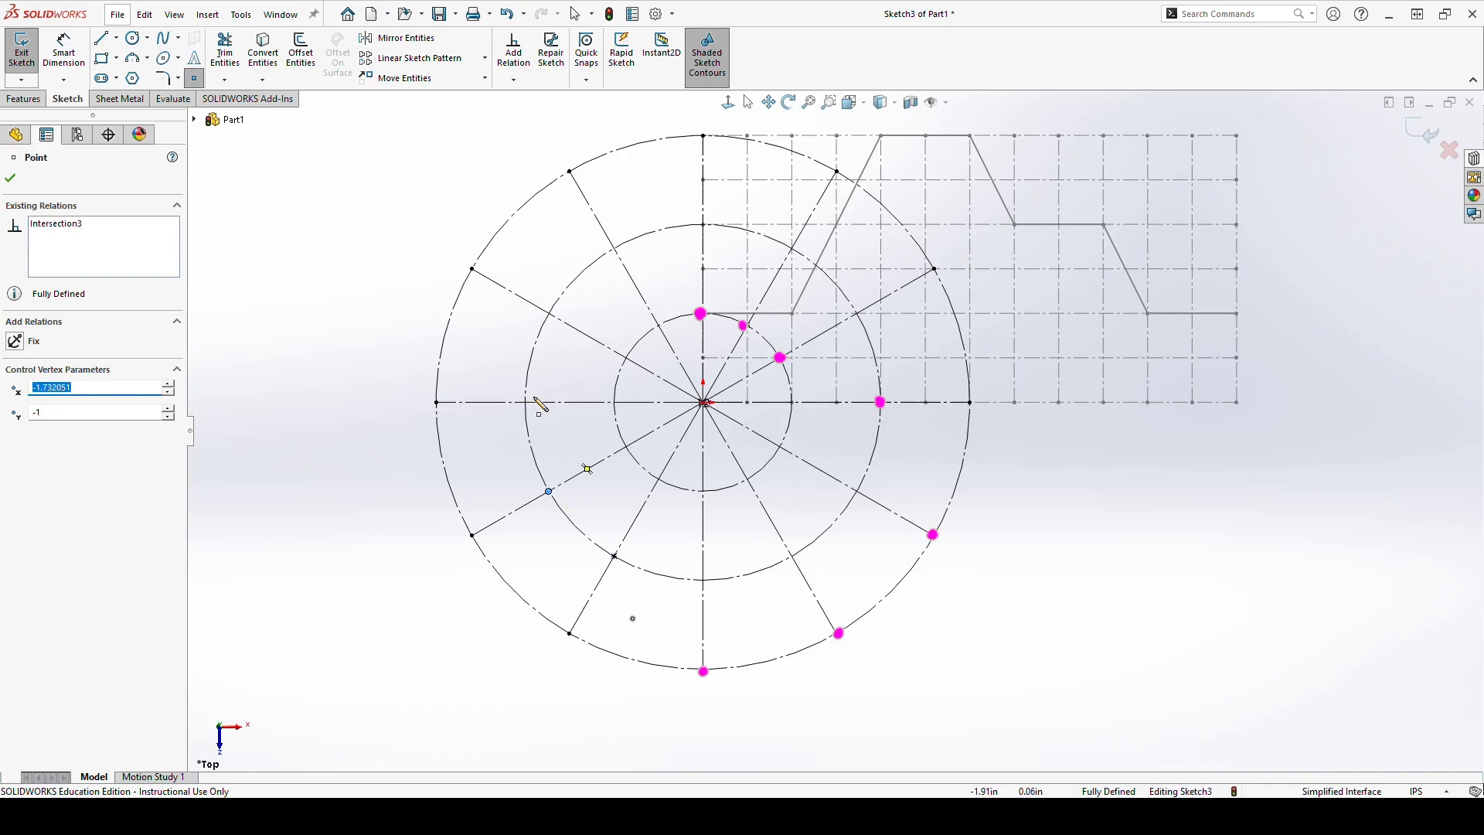
left_click(526, 403)
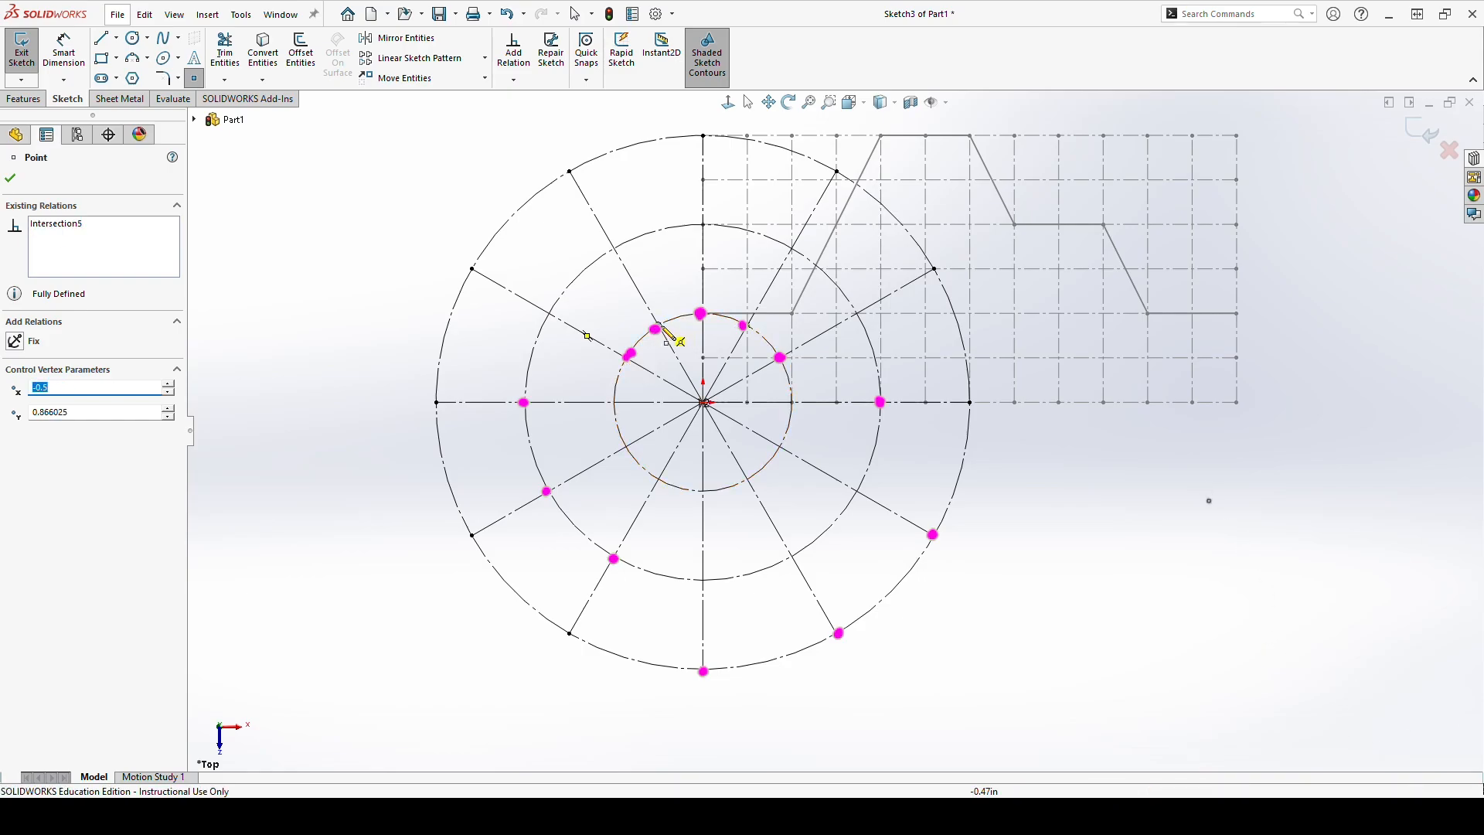
key("Escape")
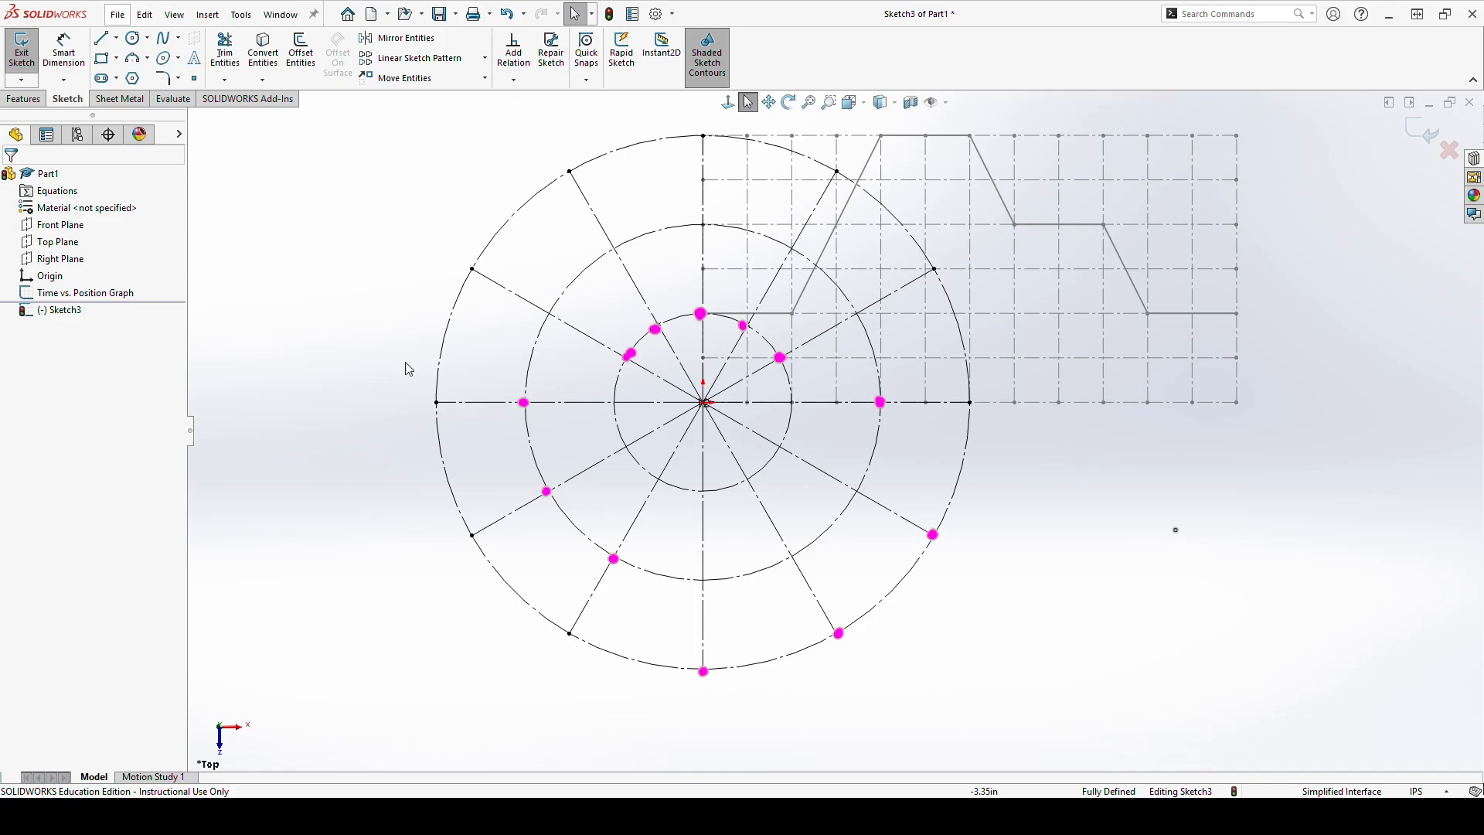
Step: Hide the Time vs. Position Graph sketch
left_click(100, 293)
left_click(134, 270)
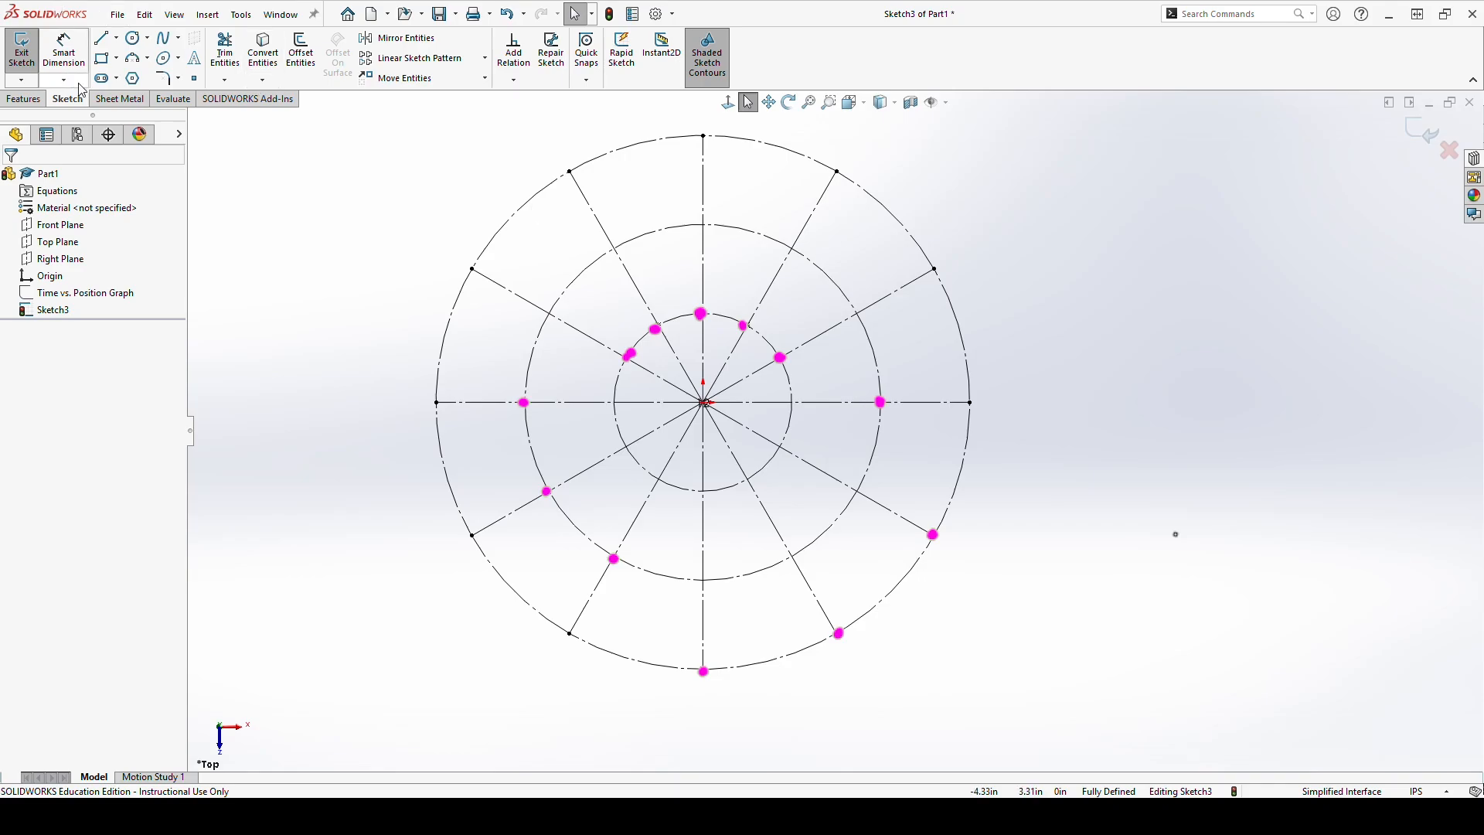
left_click(133, 58)
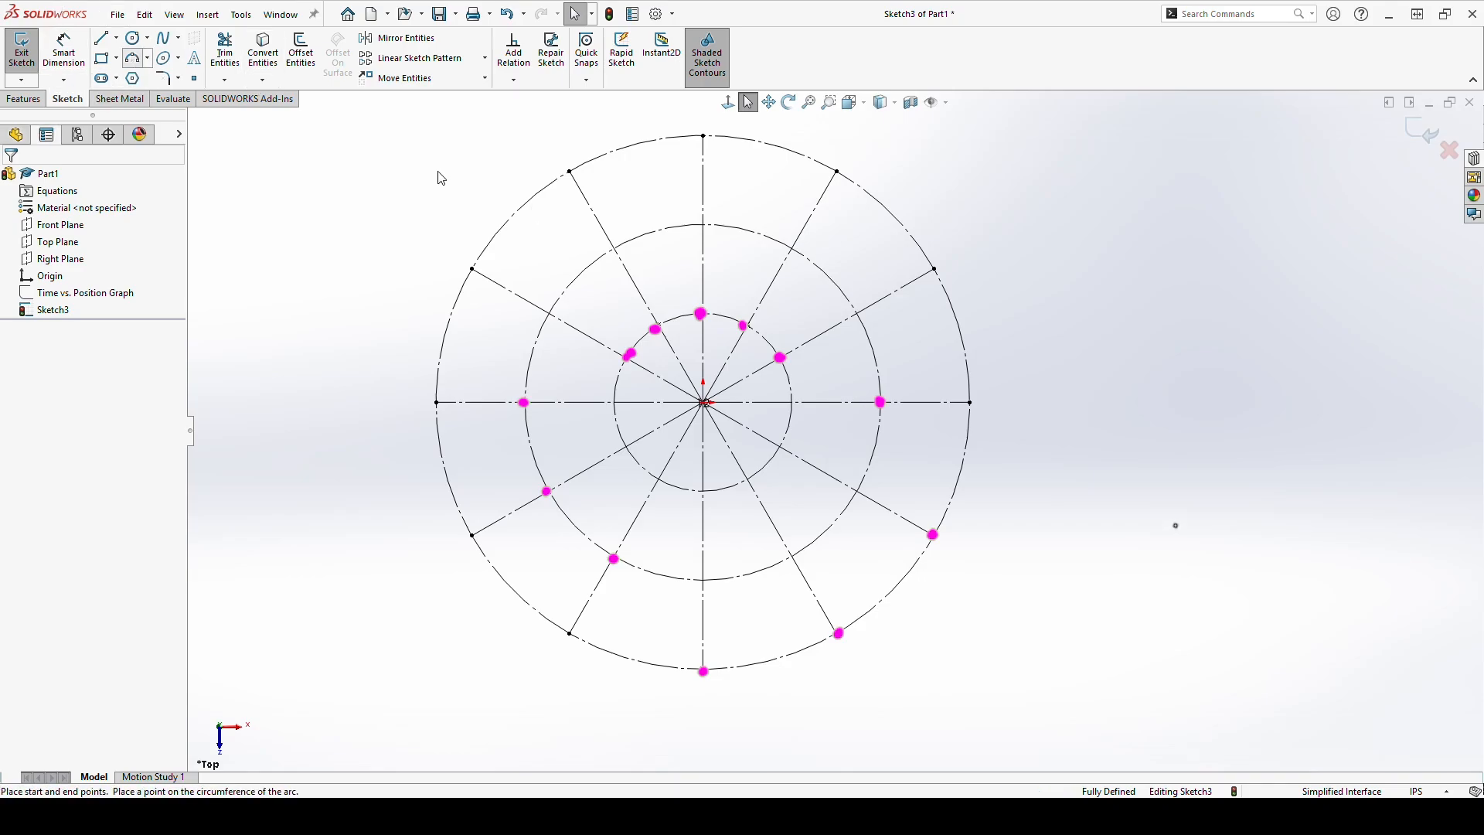
left_click(657, 329)
left_click(745, 325)
left_click(702, 312)
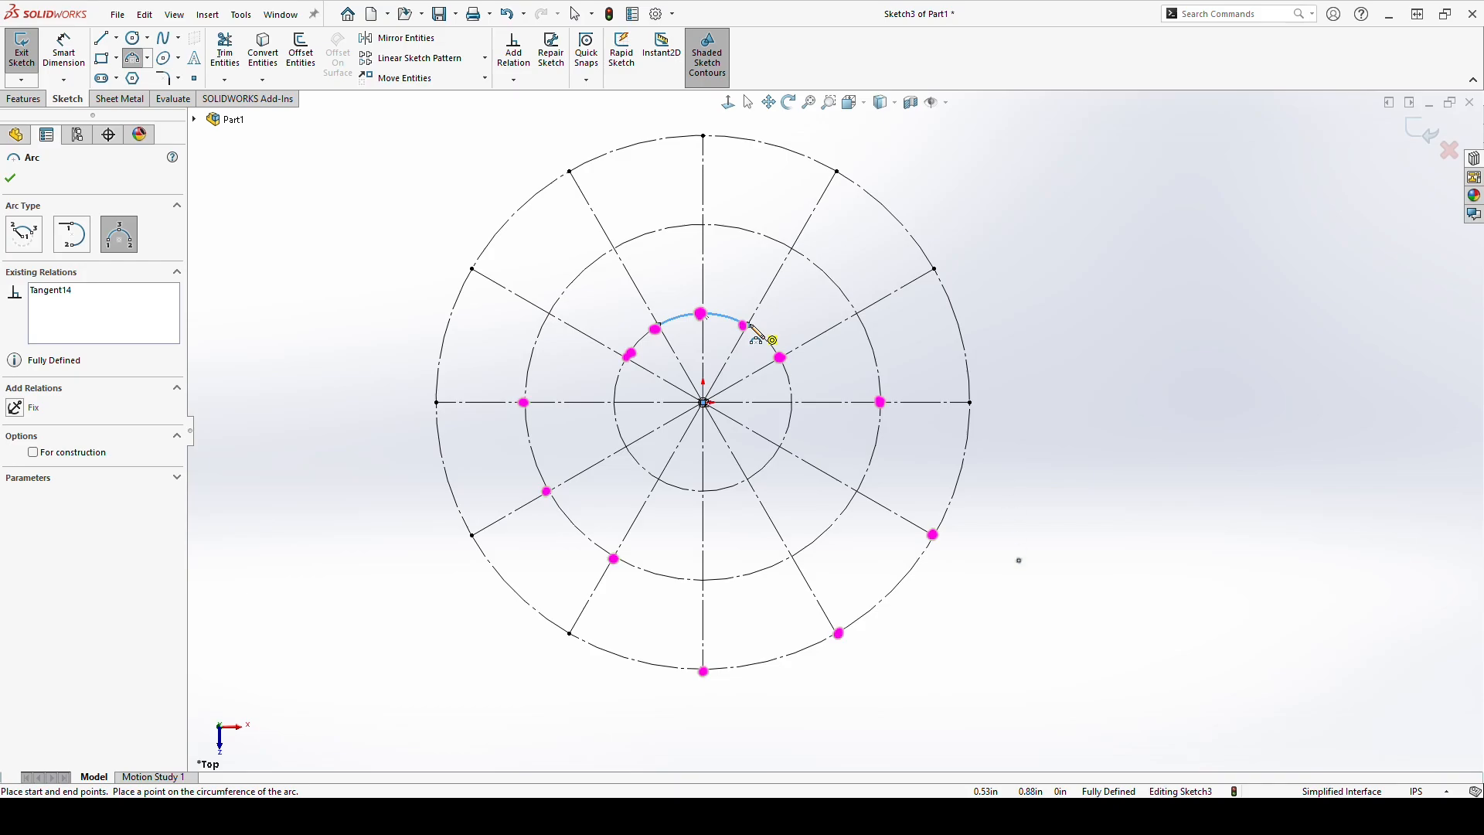
left_click(703, 313)
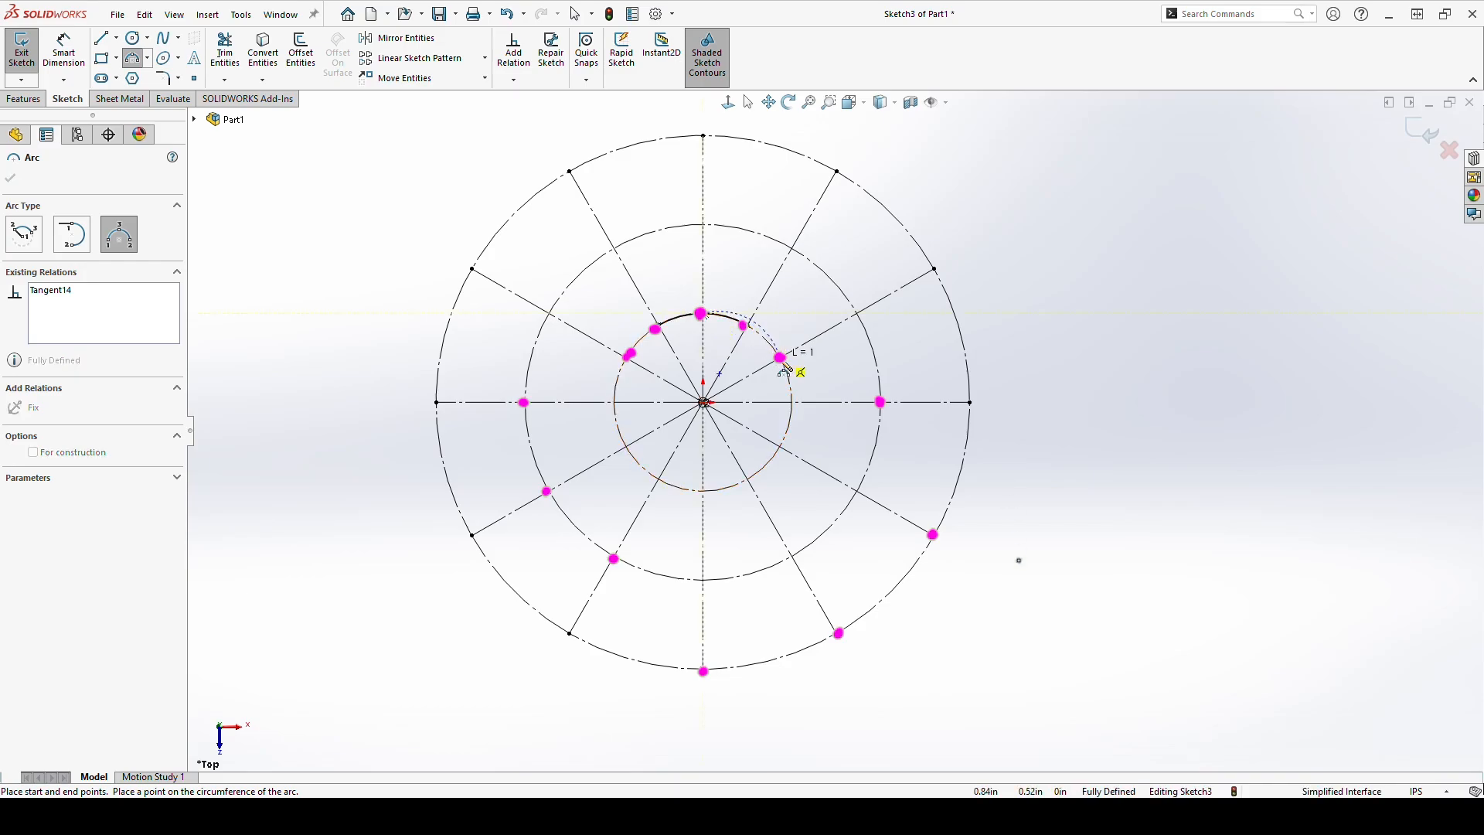
key("Escape")
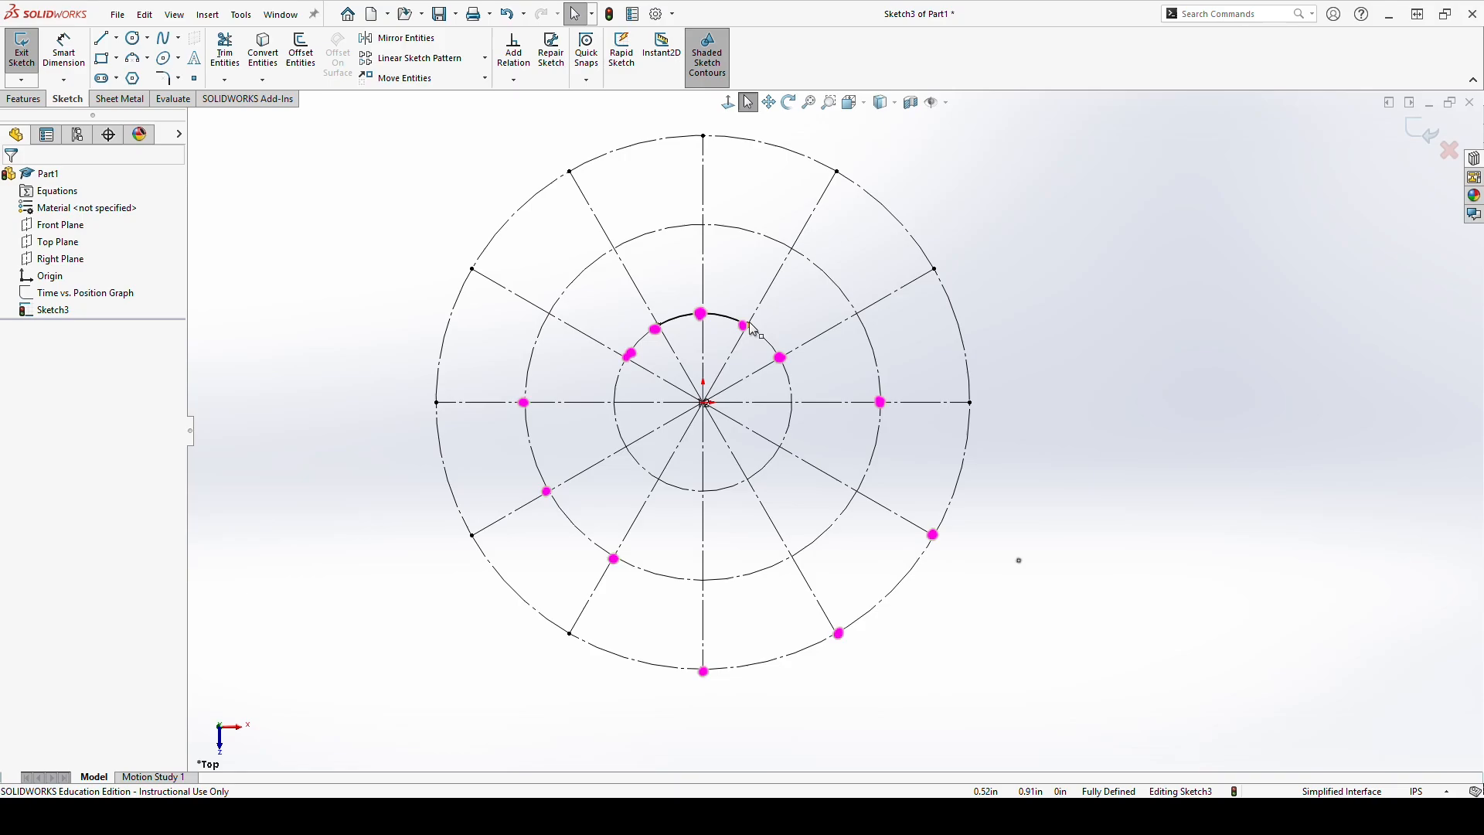
left_click(719, 317)
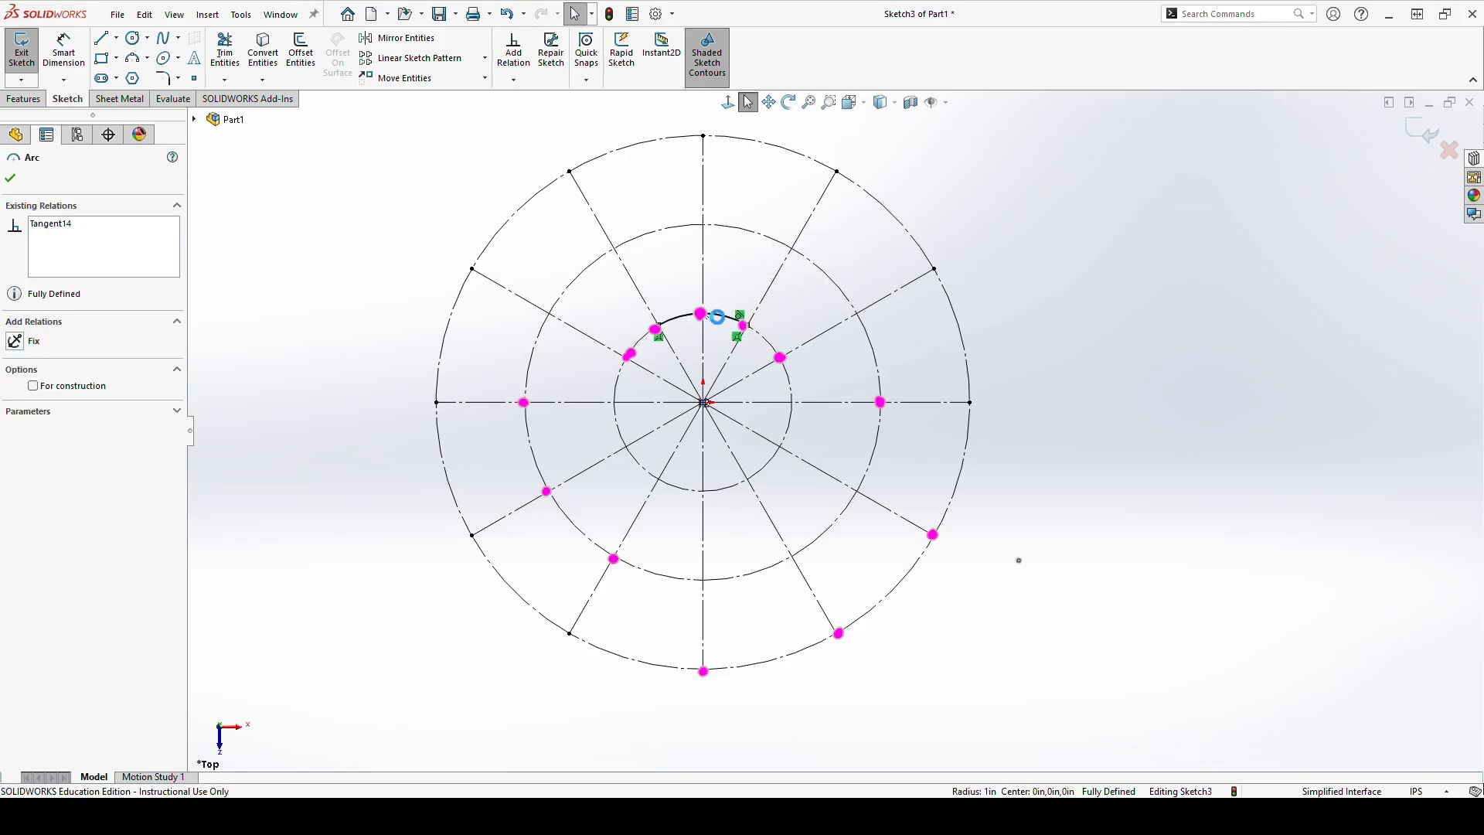
key("Escape")
Step: Sketch a three-point arc along the inner circle from the 300° point to the 60° point, bulging through the 0° point
left_click(131, 58)
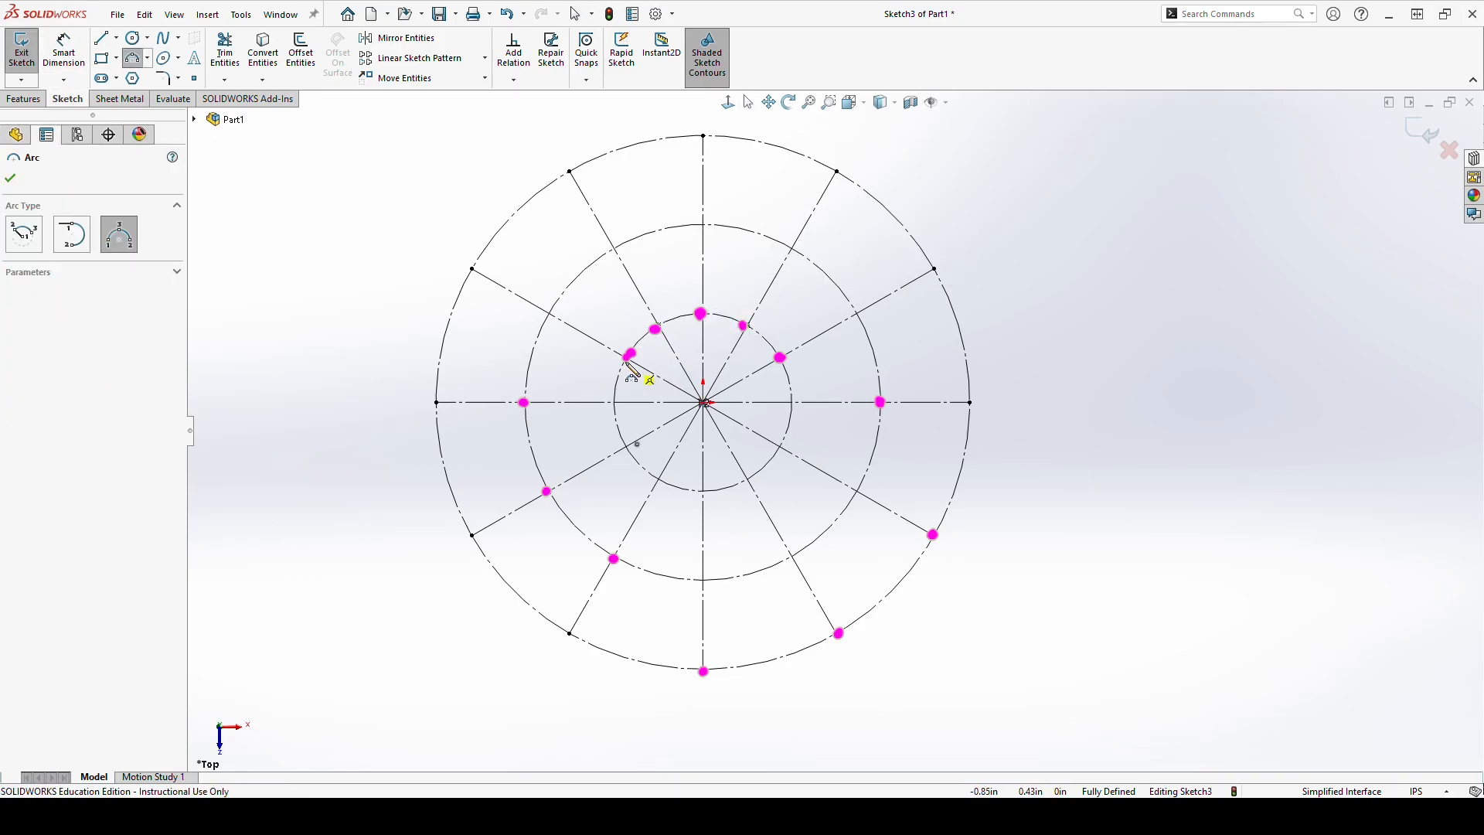
left_click(630, 357)
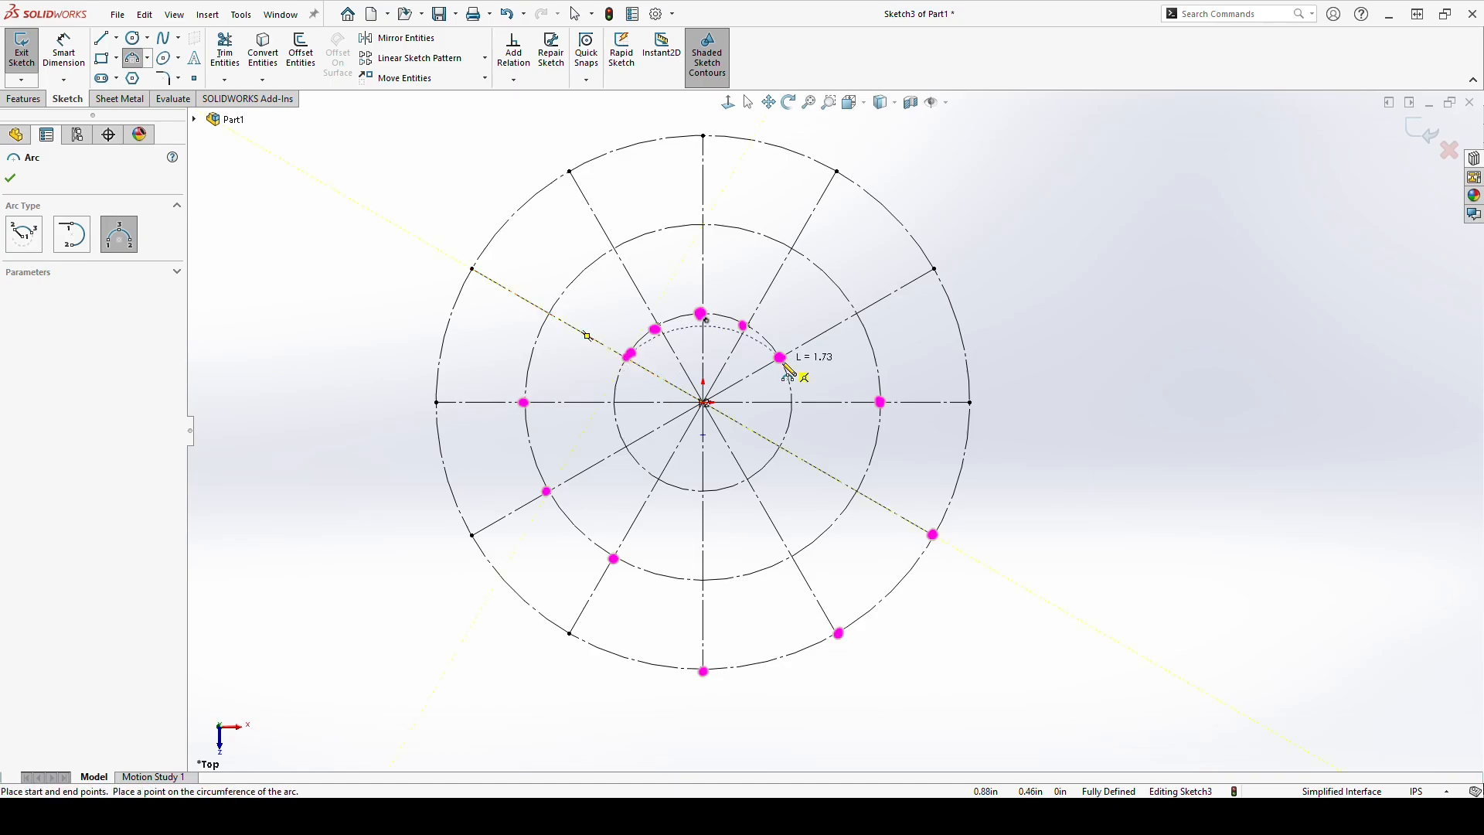
left_click(780, 357)
left_click(709, 320)
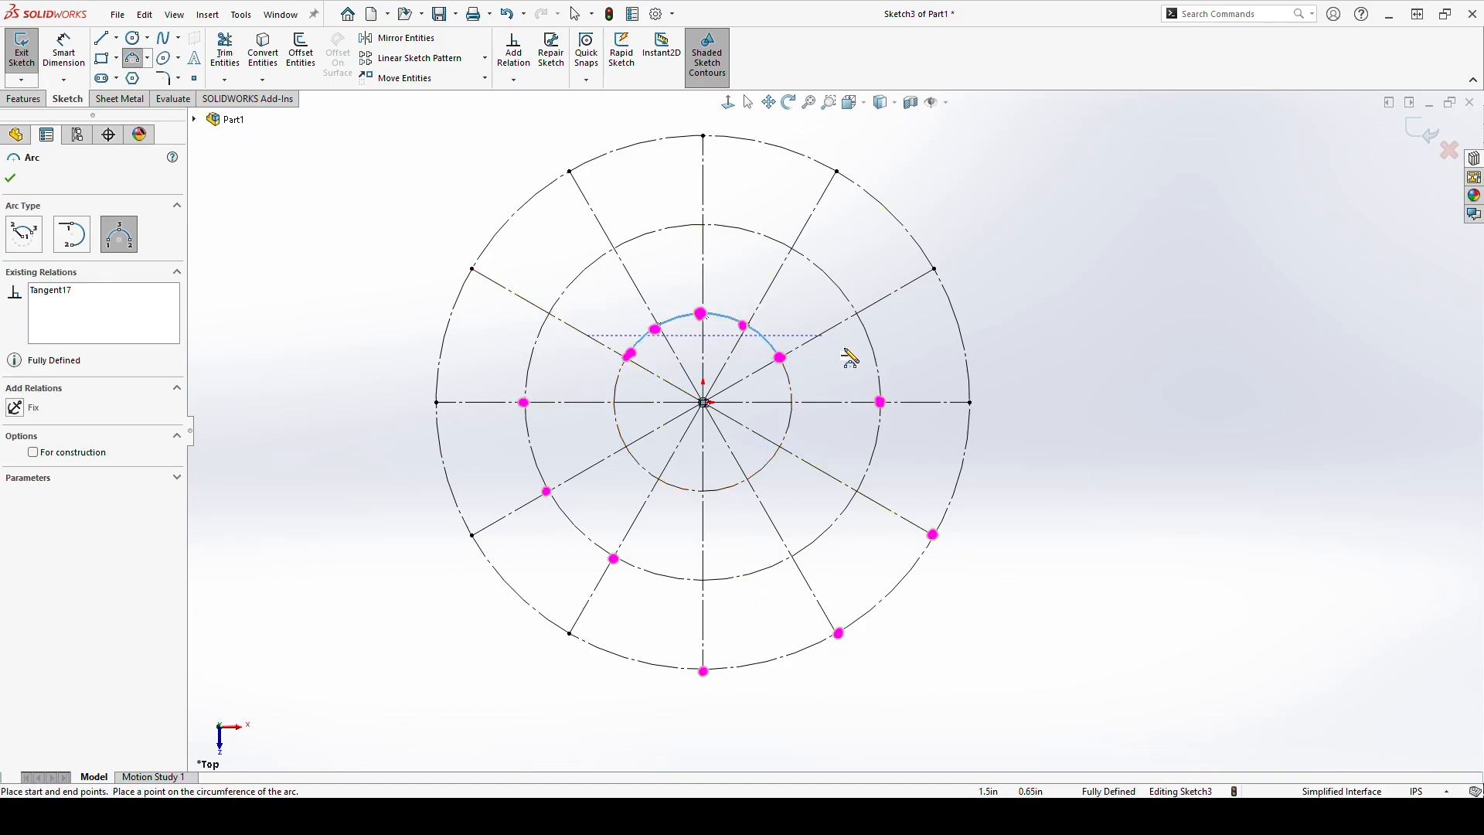
Step: Try a three-point arc from the 60° point on the inner circle to the 120° point on the outer circle, passing near the 90° point
left_click(781, 358)
left_click(933, 534)
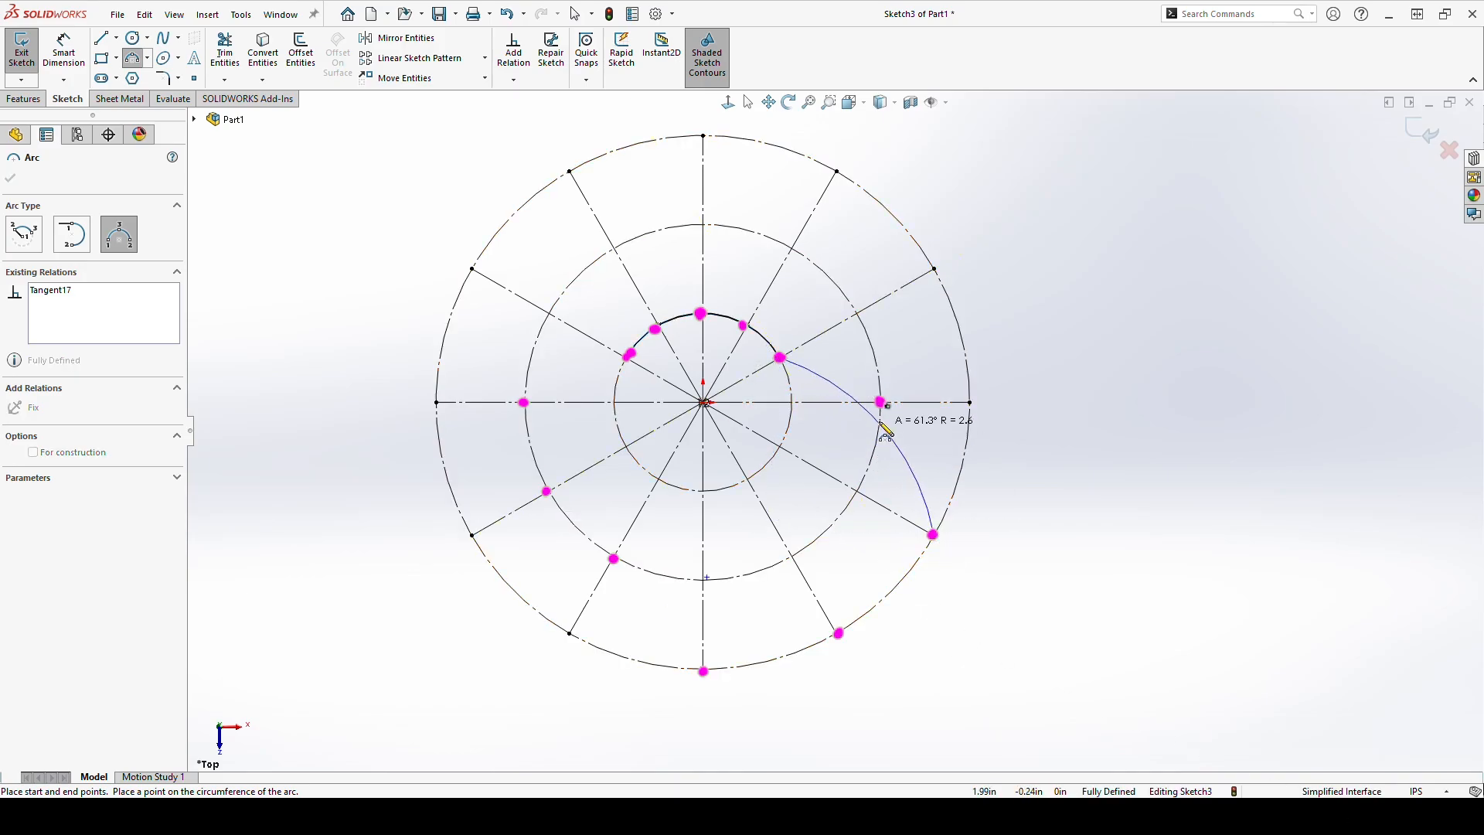
left_click(885, 410)
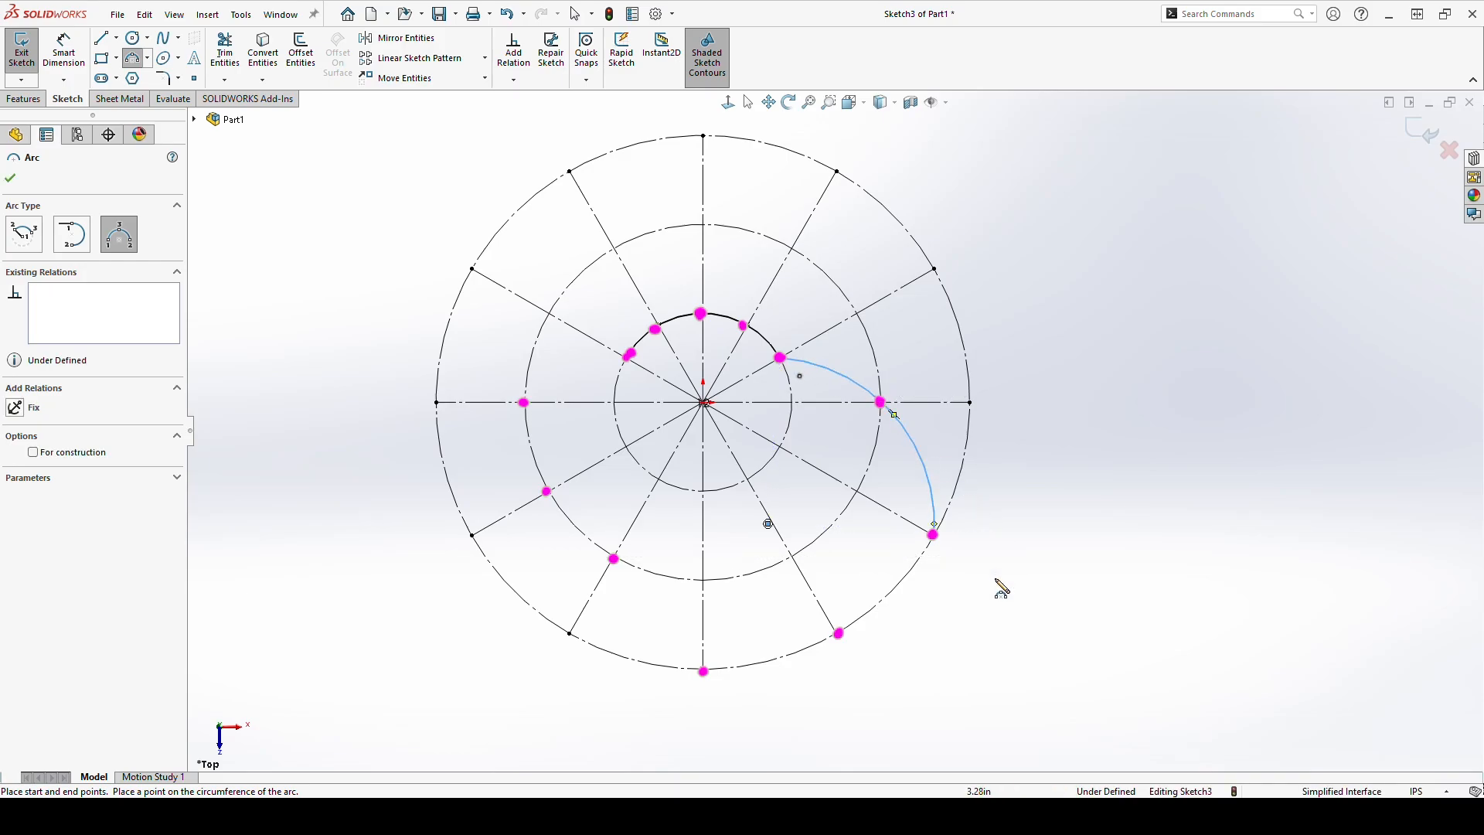
Step: Sketch three-point arcs along the outer circle from 120° through 150° to 180°, and along the middle circle from 210° through 240° to 270°
left_click(934, 534)
left_click(704, 672)
left_click(838, 642)
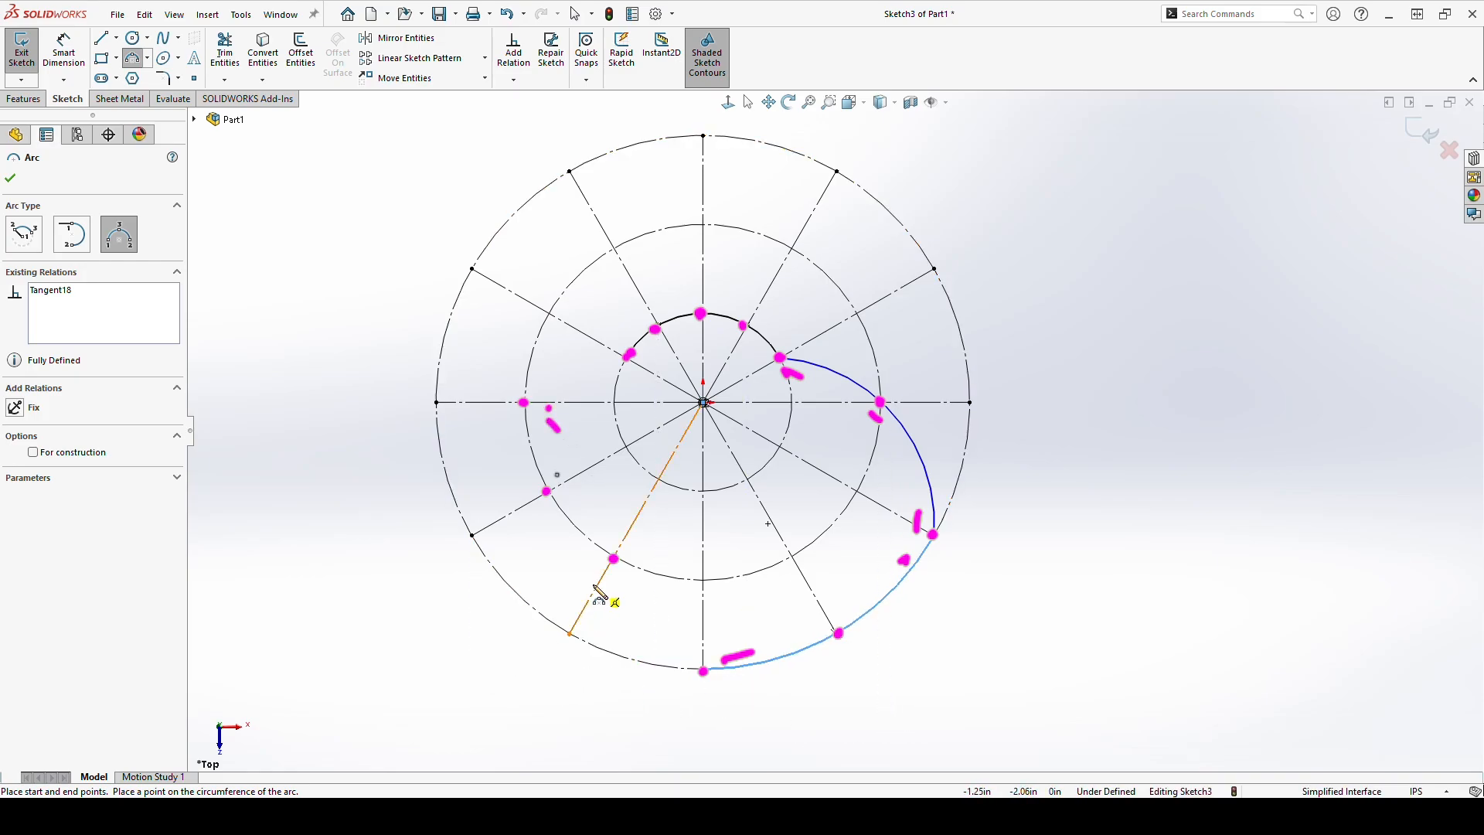
left_click(615, 559)
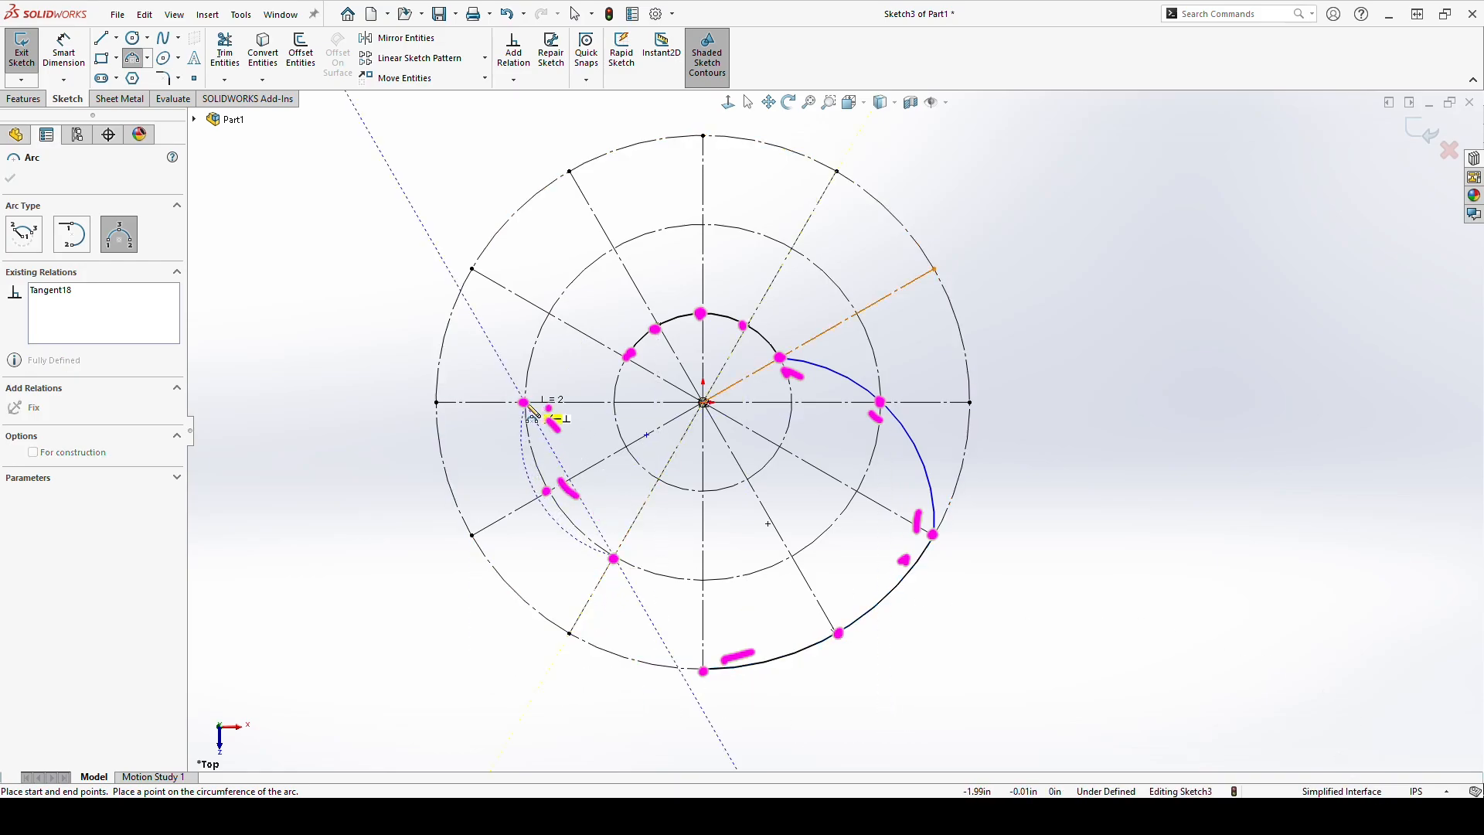
left_click(525, 403)
left_click(552, 492)
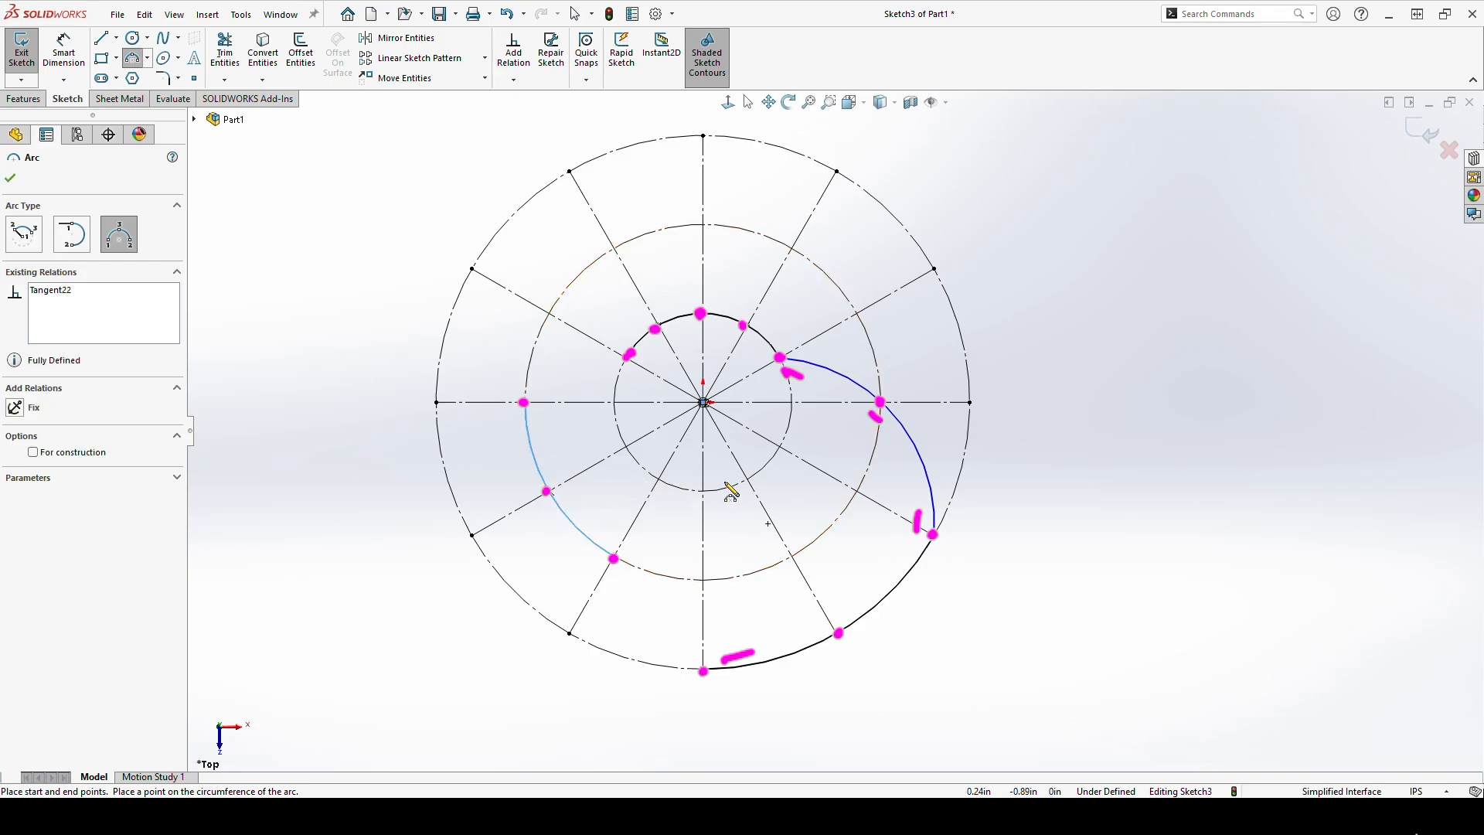
key("Escape")
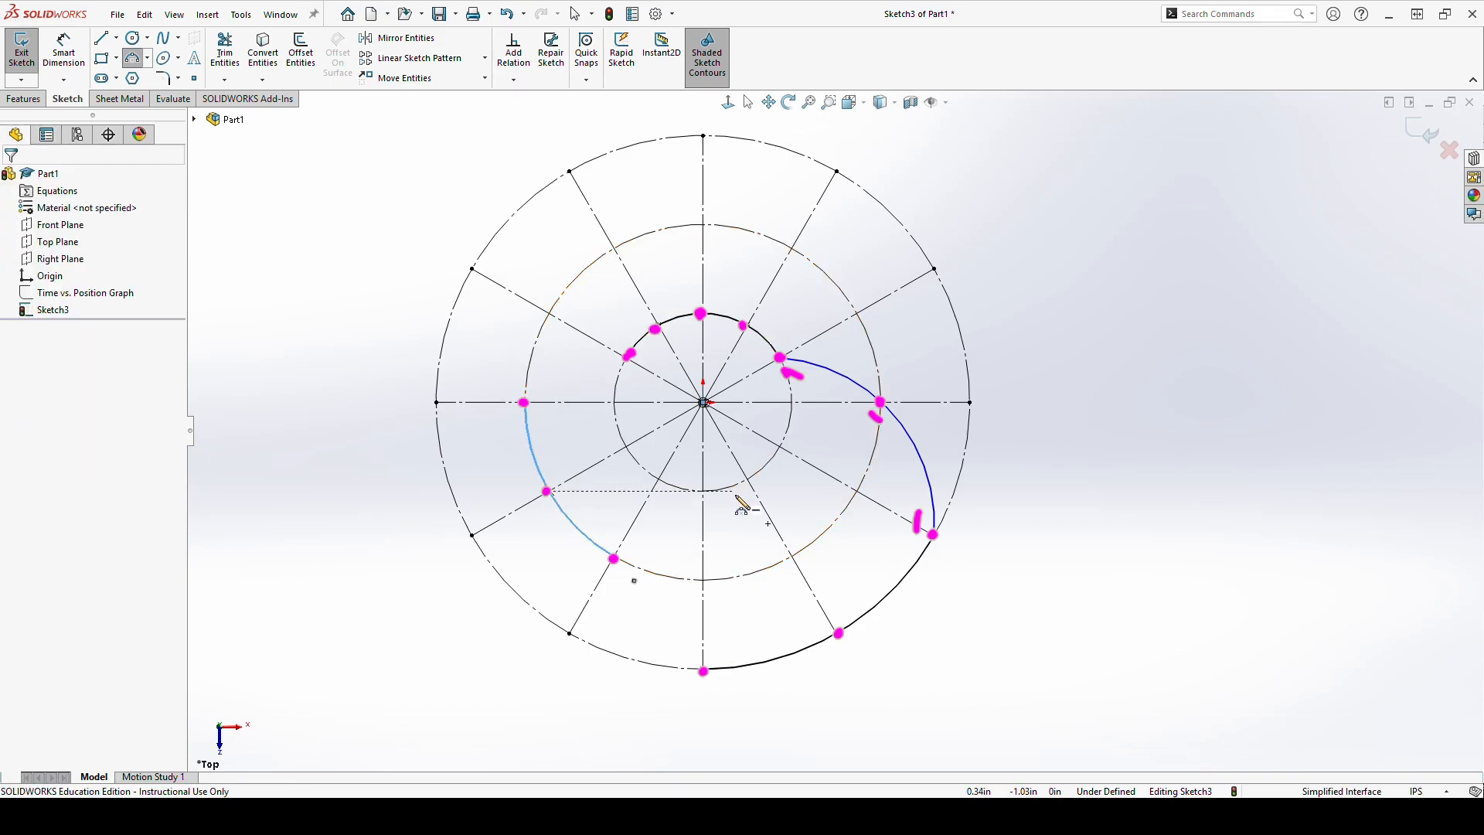
Step: Delete the rise arc between the 60° and 120° points and redraw it as a three-point arc between the same two points
left_click(925, 465)
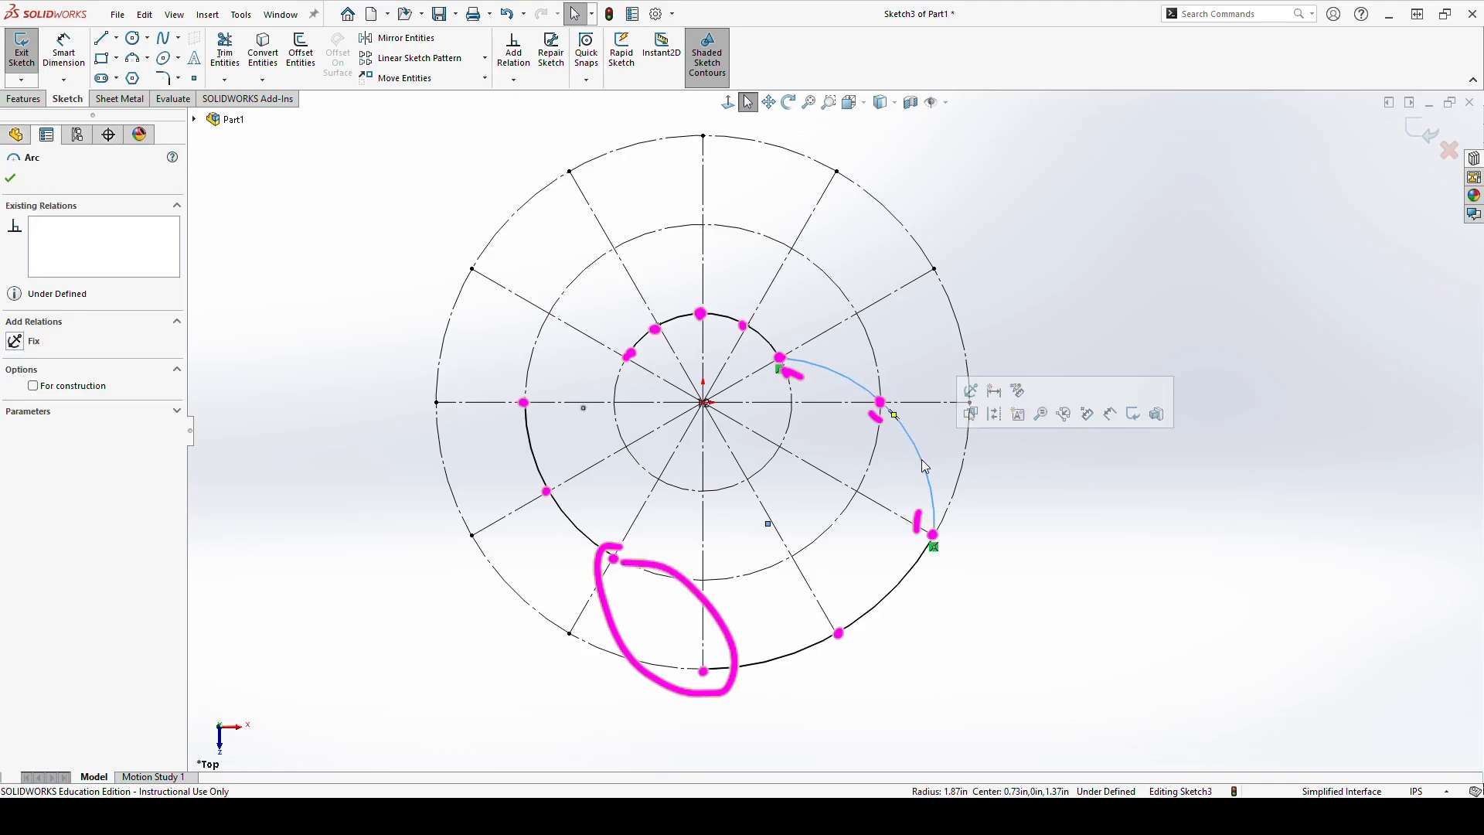
key("Delete")
left_click(134, 60)
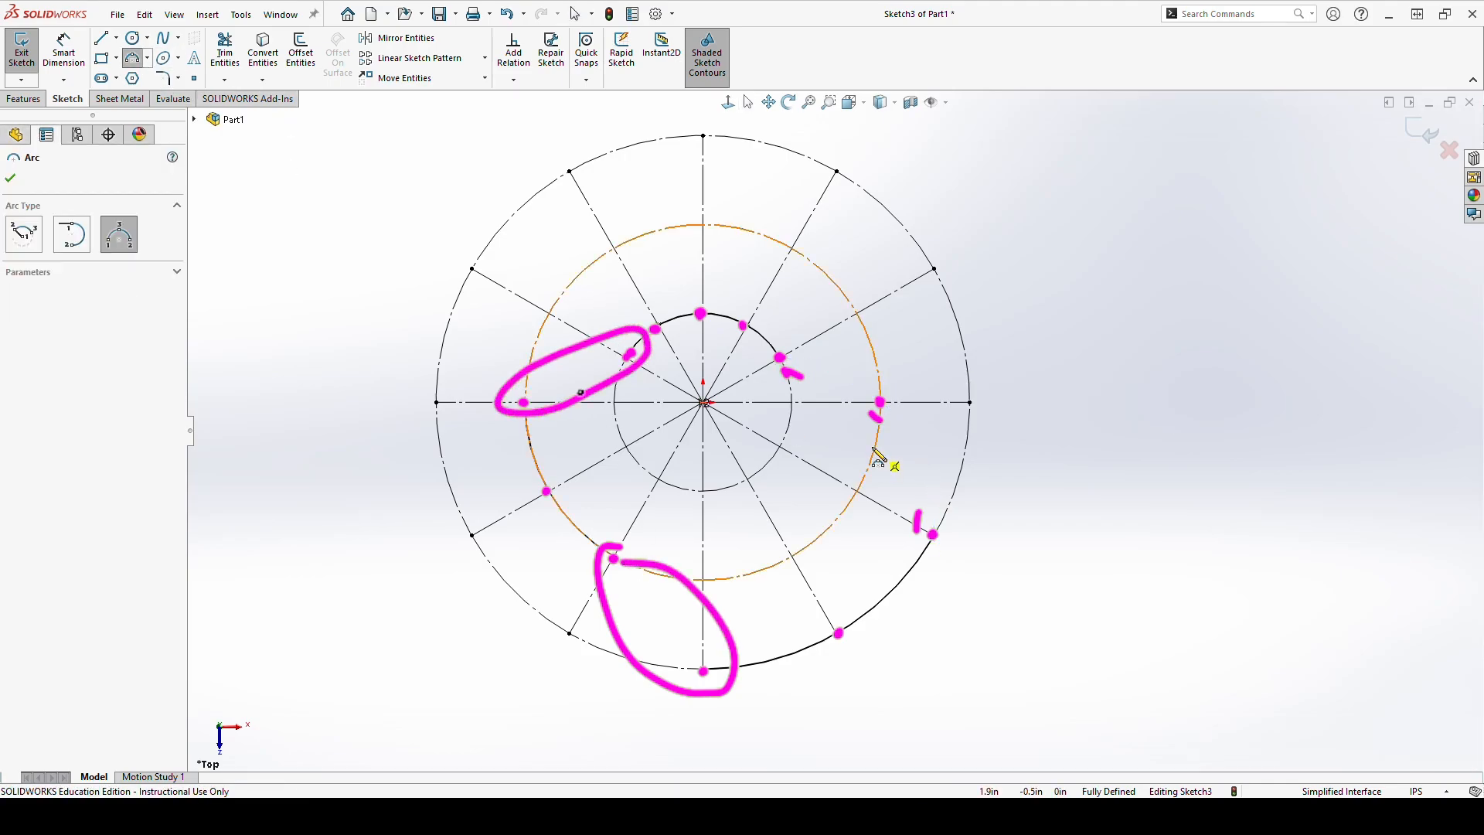
left_click(781, 357)
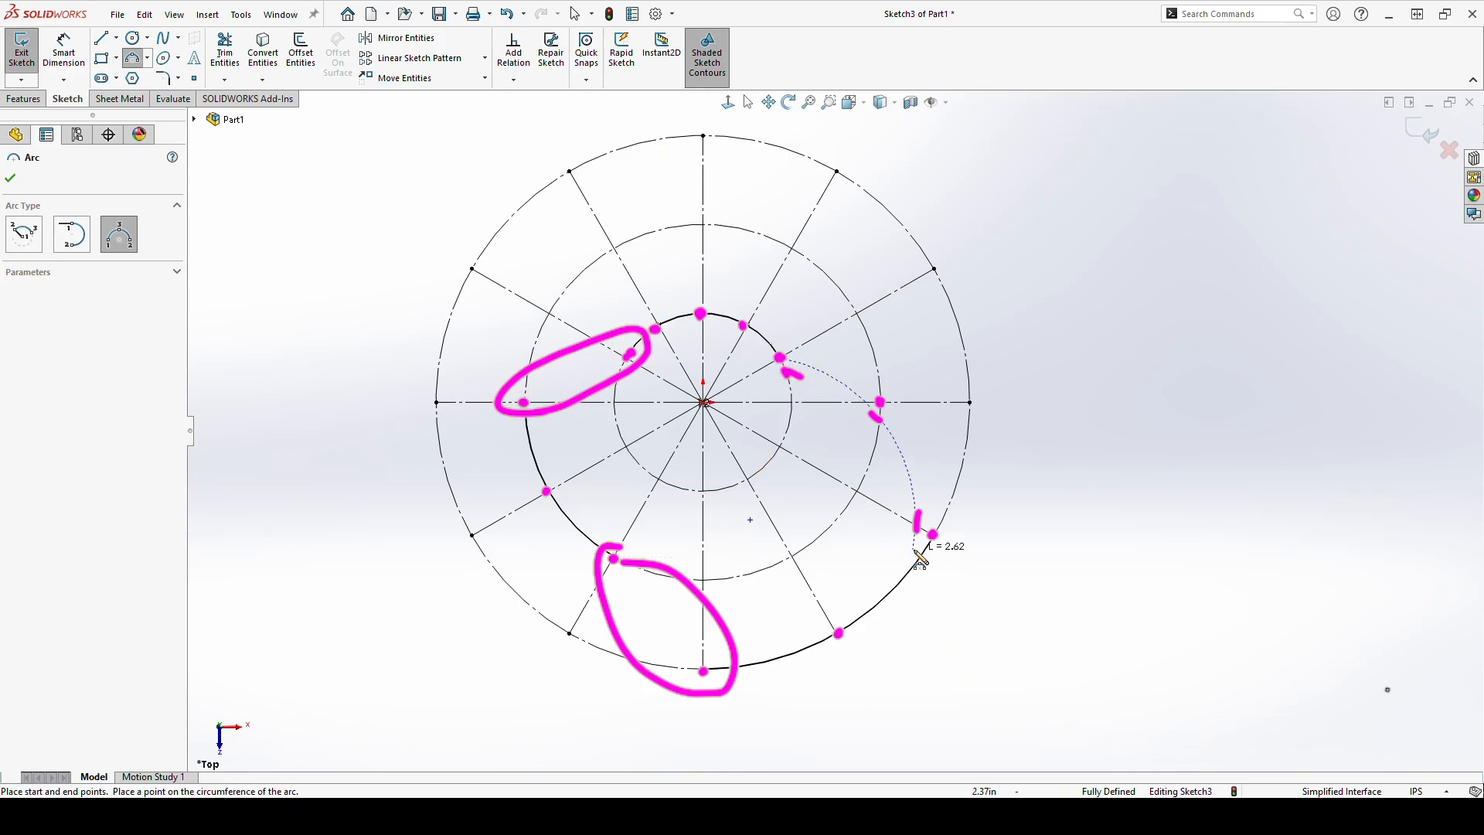
left_click(933, 534)
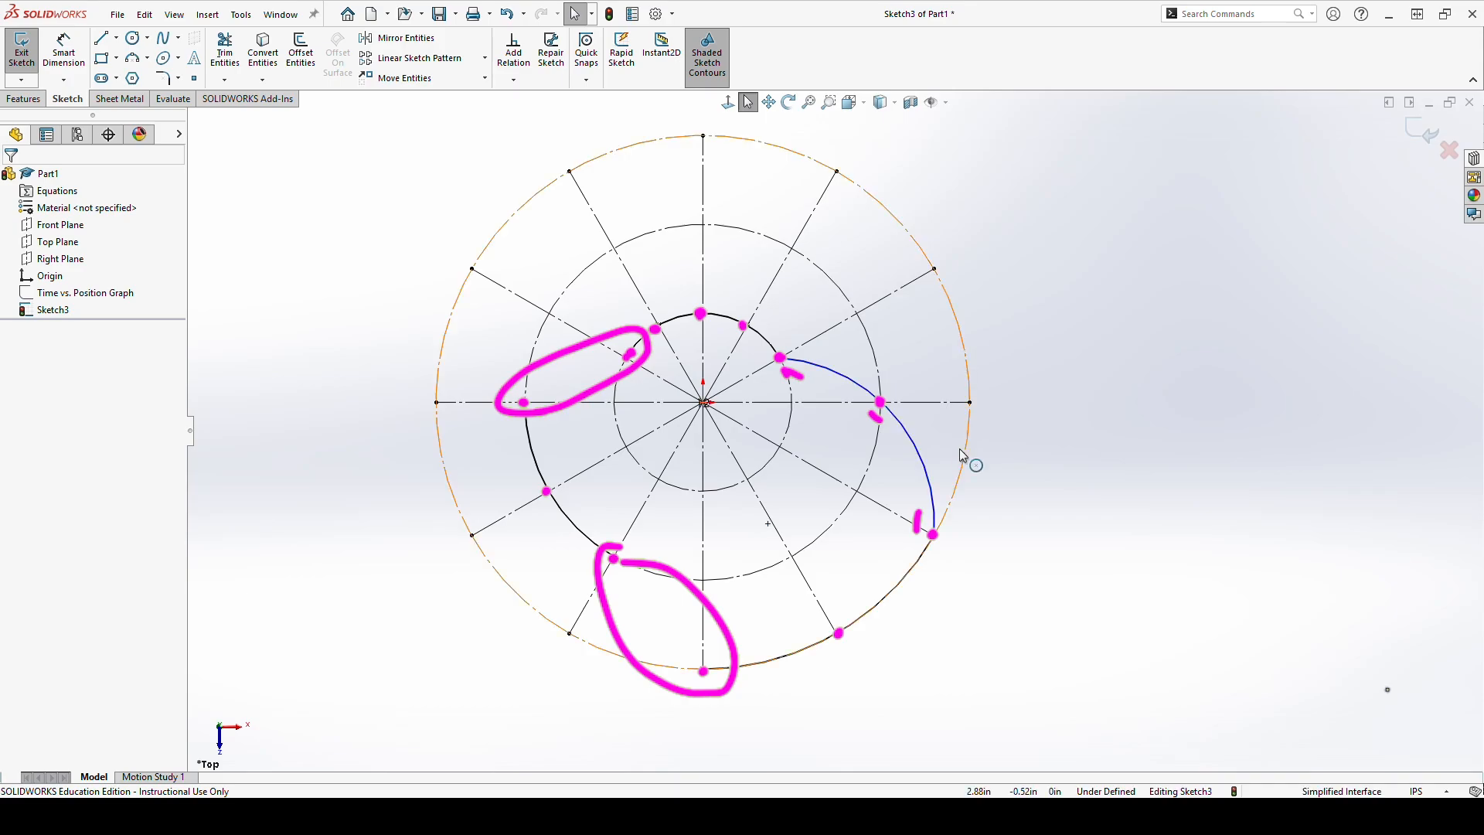
Step: Make the redrawn rise arc coincident with the 90° point on the middle circle
left_click(885, 407)
left_click(882, 404, "ctrl")
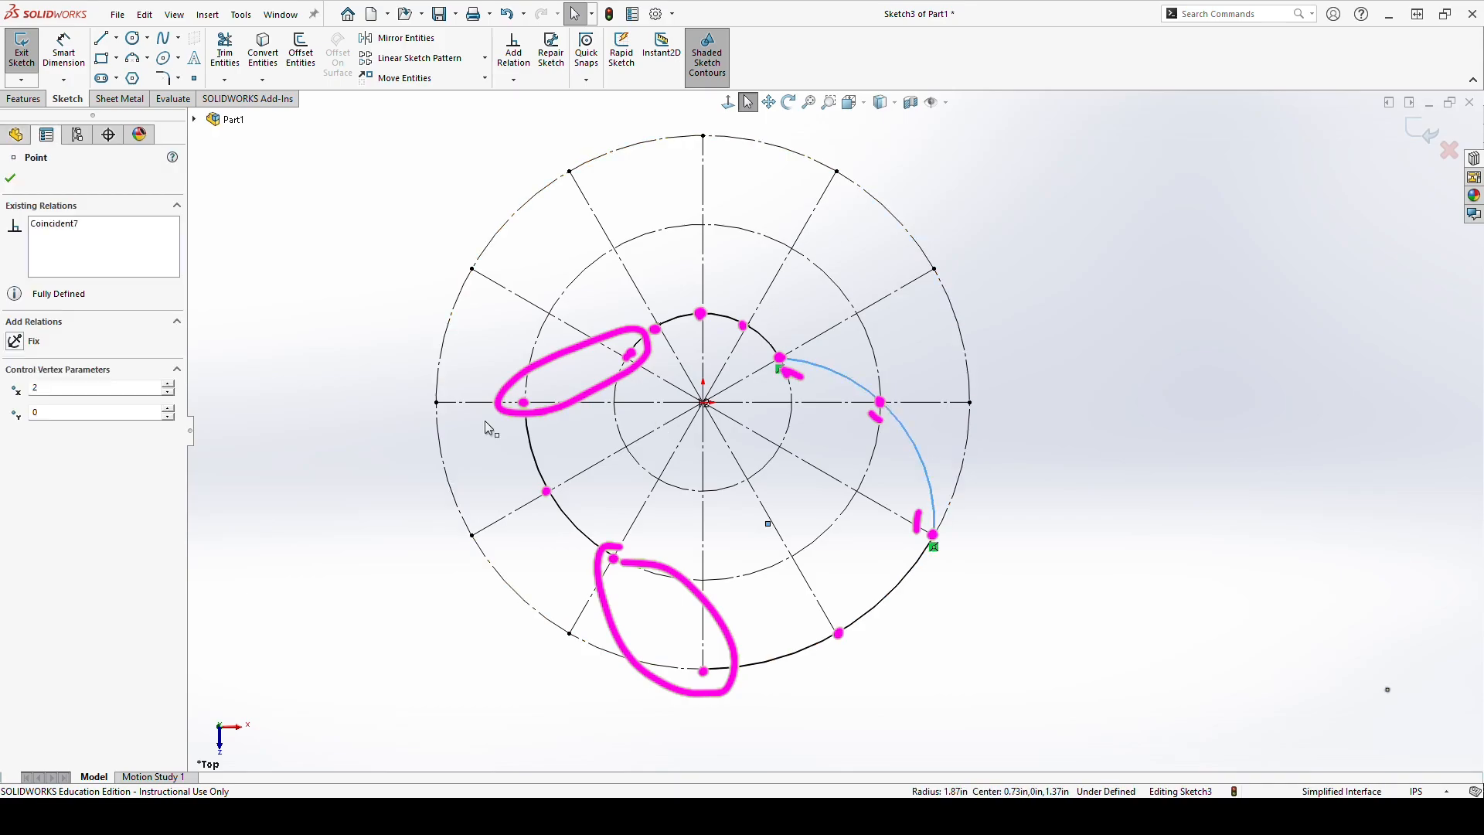
left_click(17, 465)
left_click(977, 547)
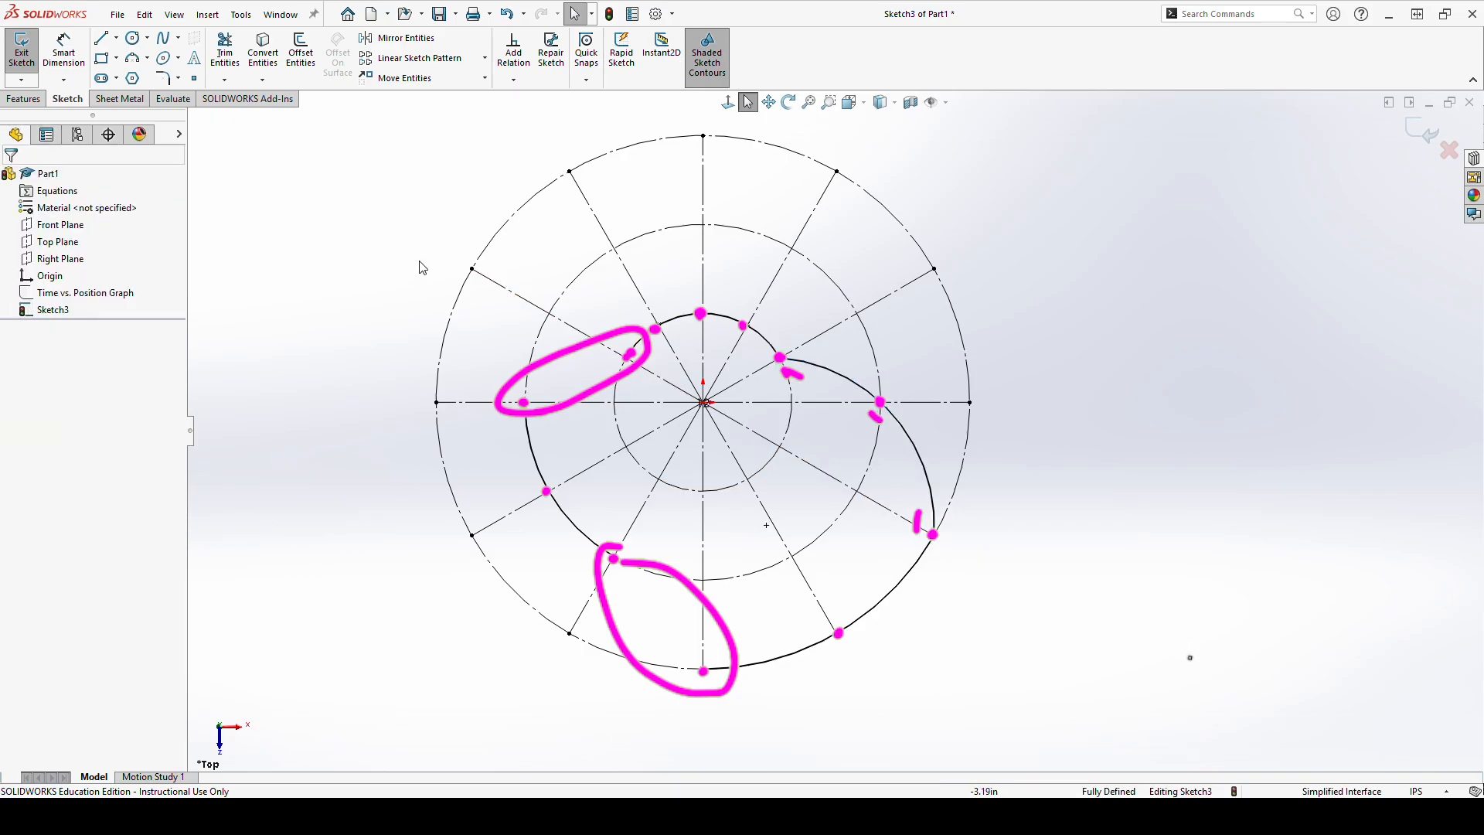
Step: Sketch a line about 3 in long from the origin to the outer circle, roughly midway between the 270° and 300° spokes
key("l")
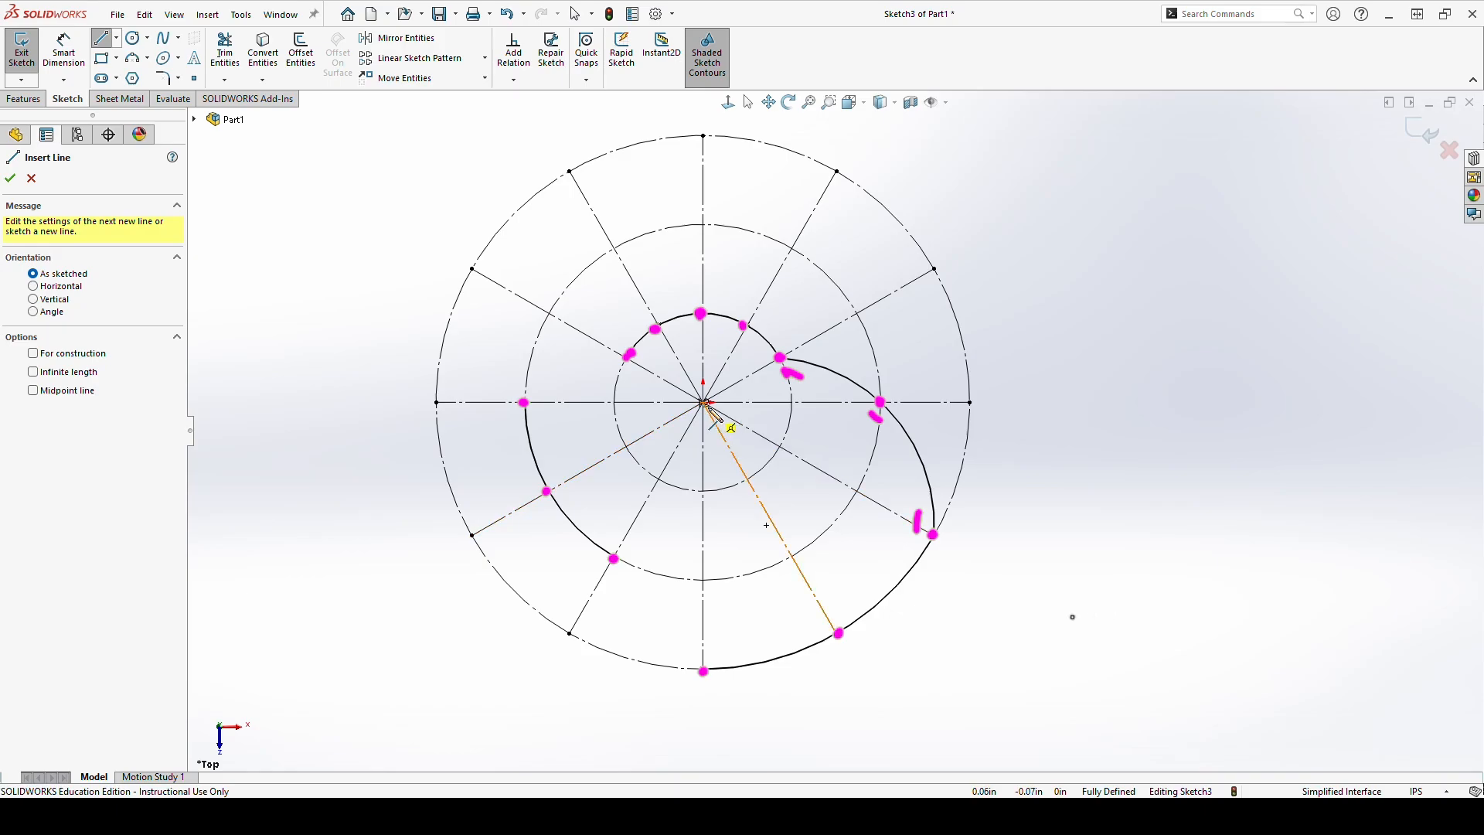
left_click_drag(705, 403, 446, 334)
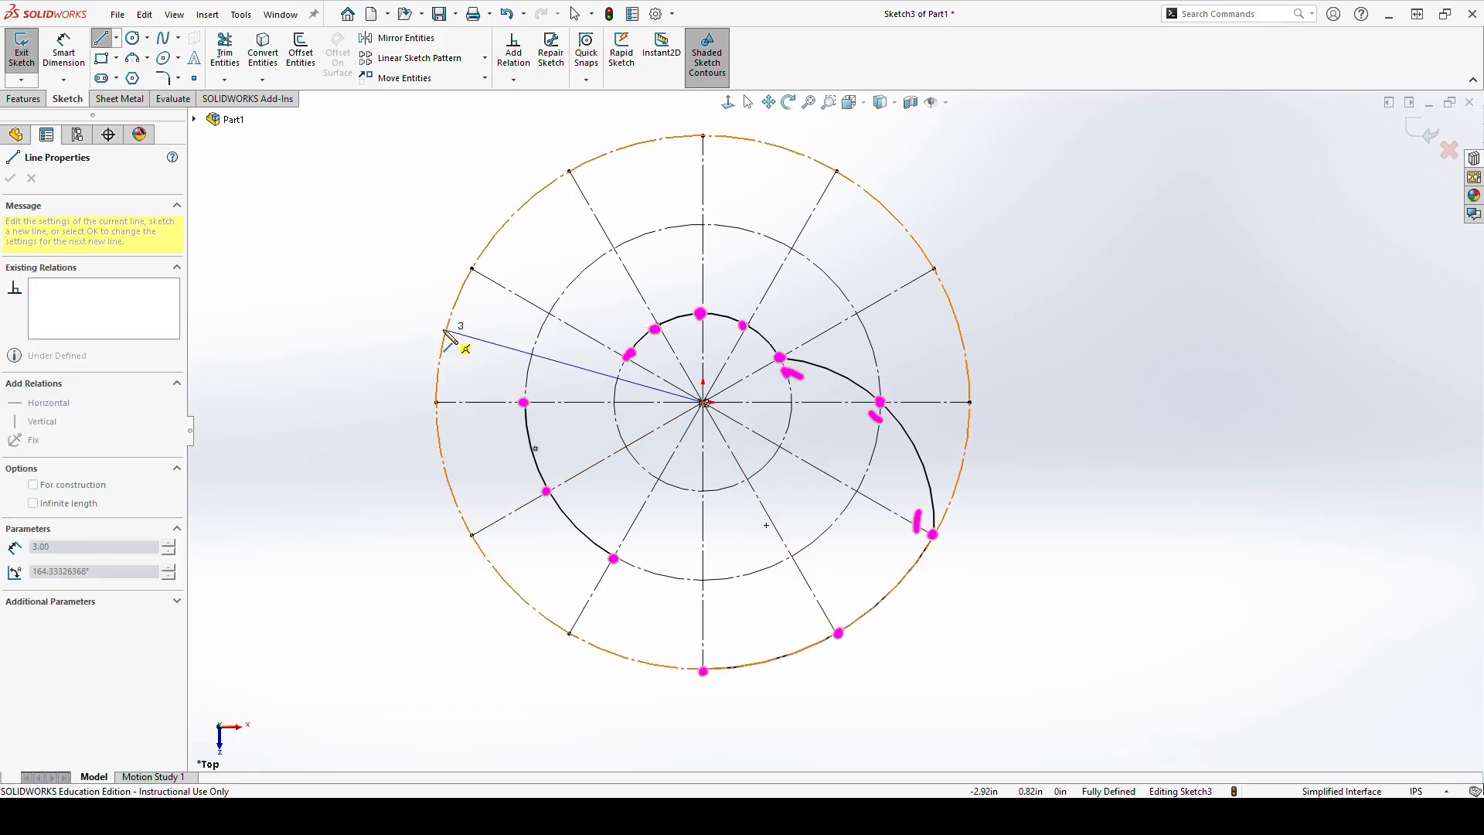
key("Escape")
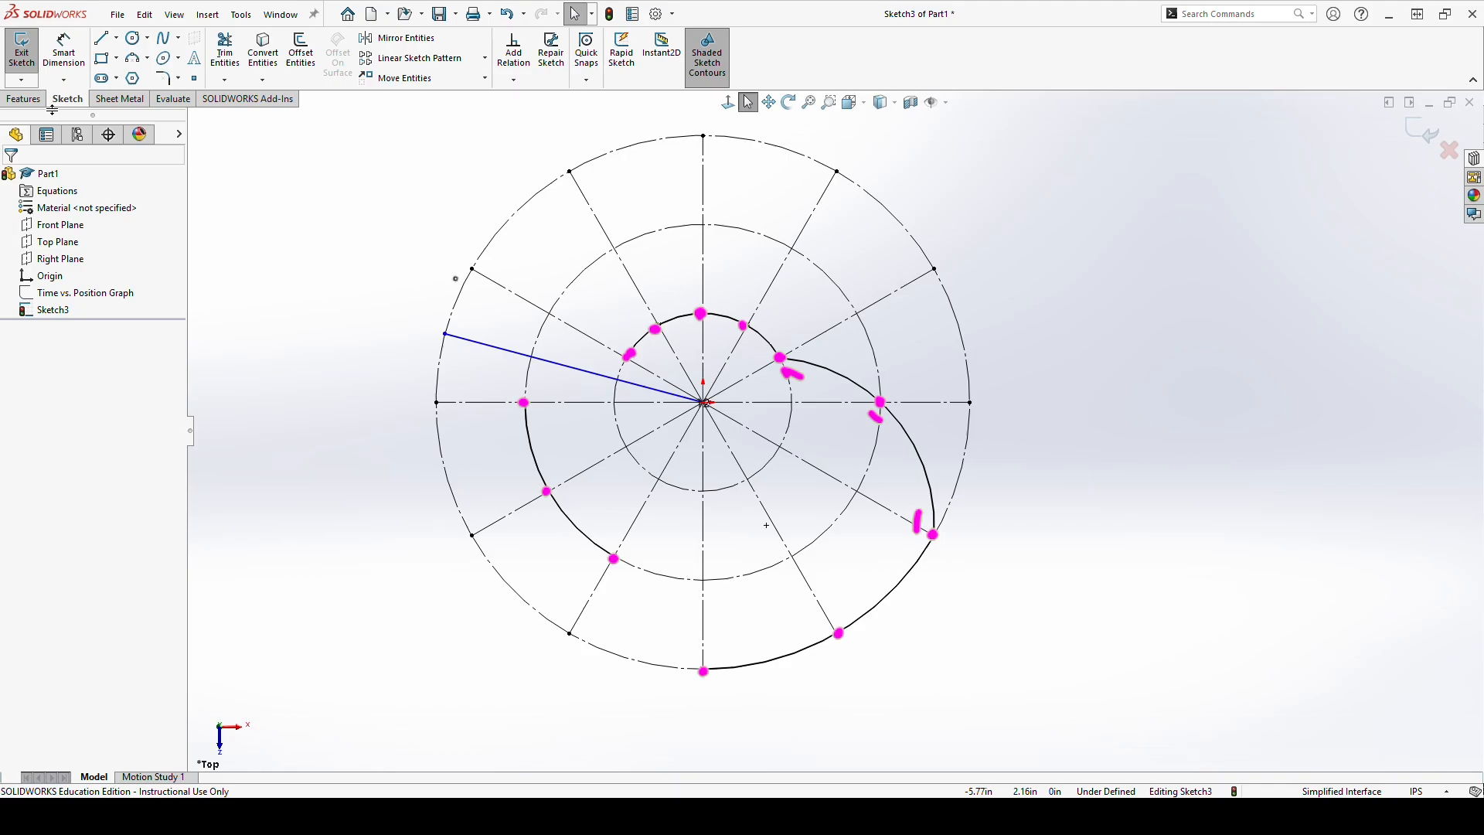
Step: Dimension the angle between the new line and the 300° spoke
left_click(63, 51)
left_click(516, 353)
left_click(533, 303)
left_click(424, 286)
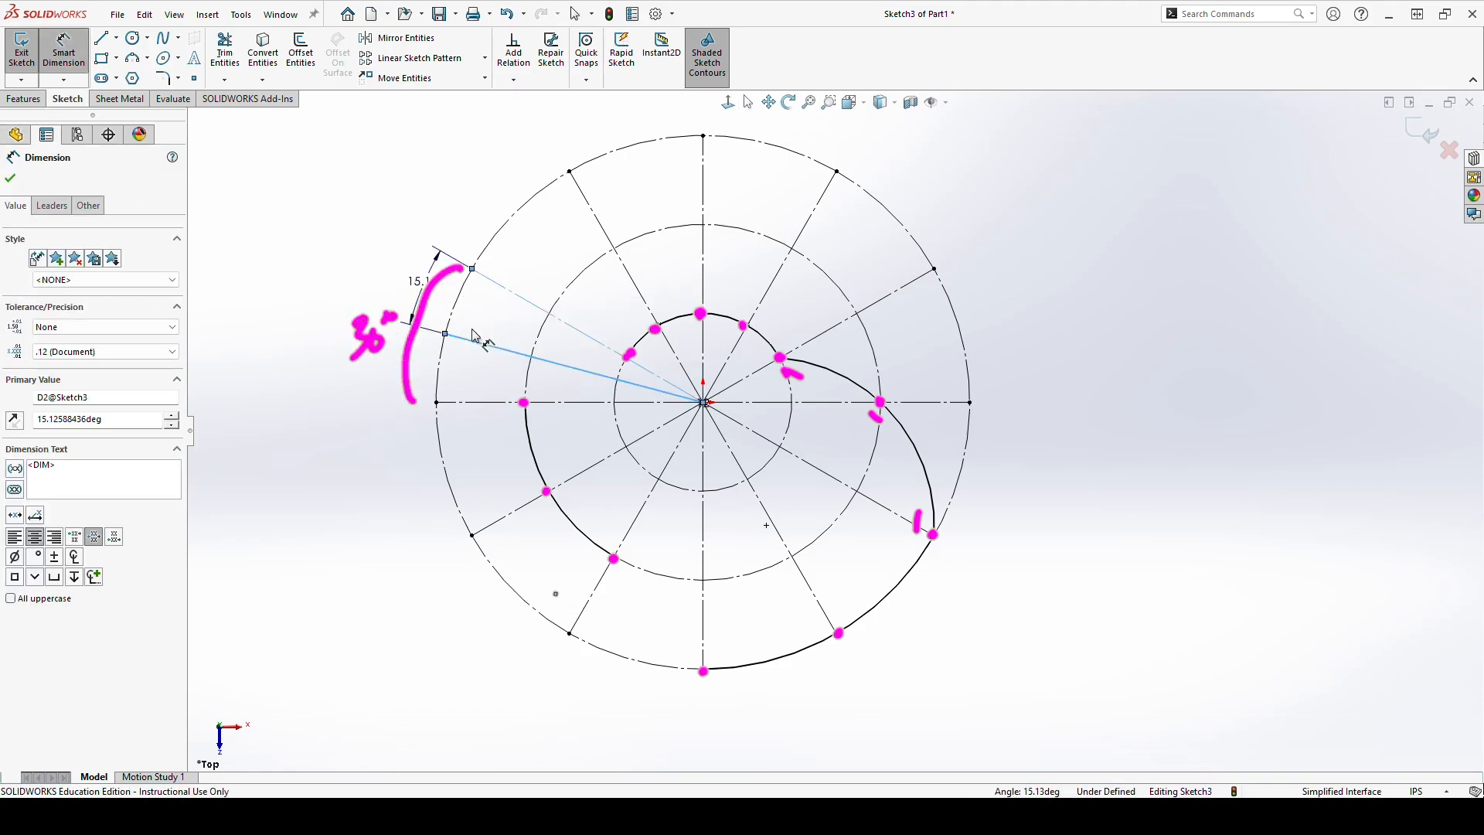
key("Return")
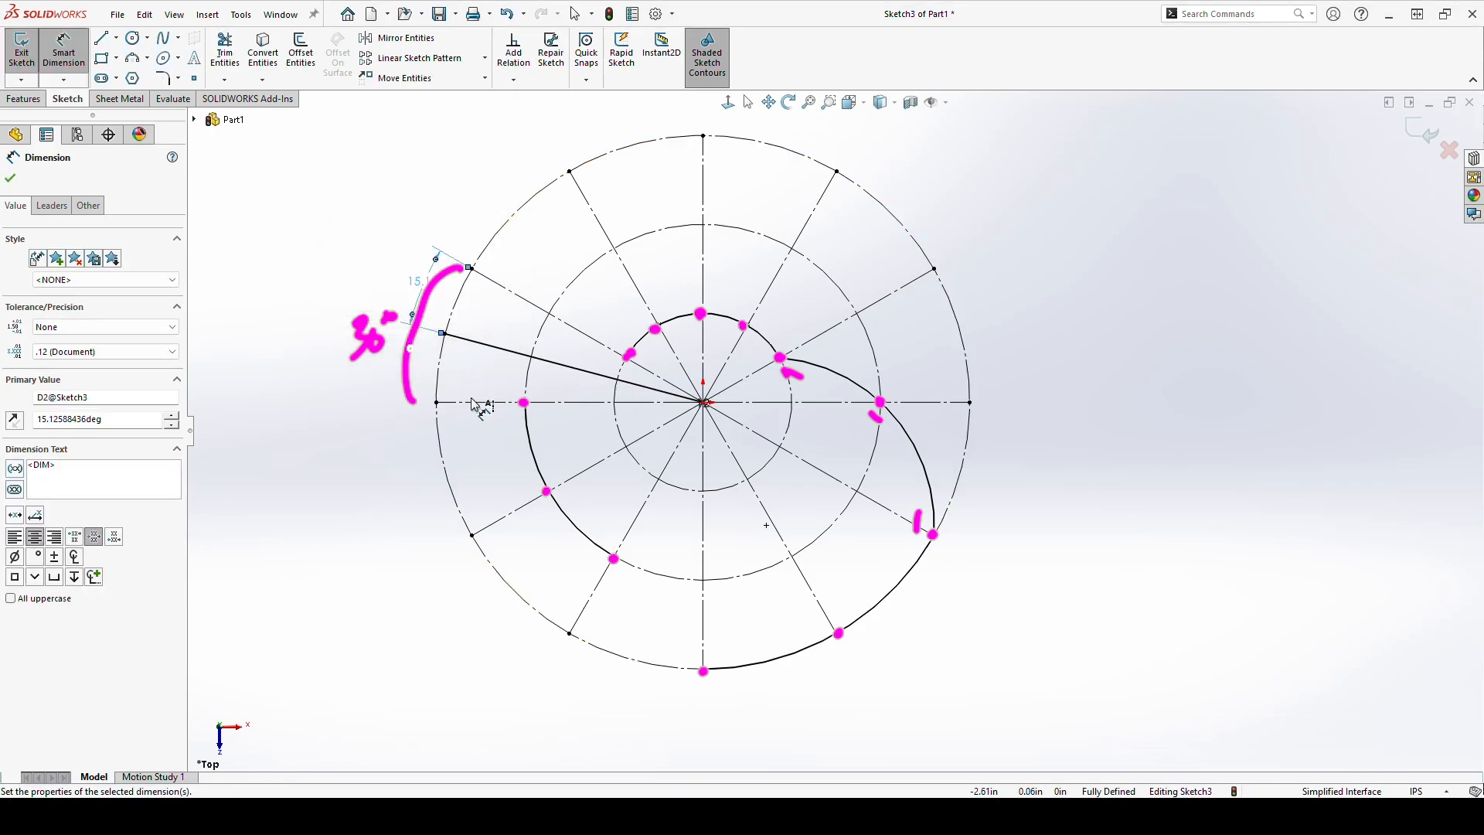
Step: Add a driven angle dimension between the 270° and 300° spokes
left_click(468, 403)
left_click(514, 293)
left_click(346, 297)
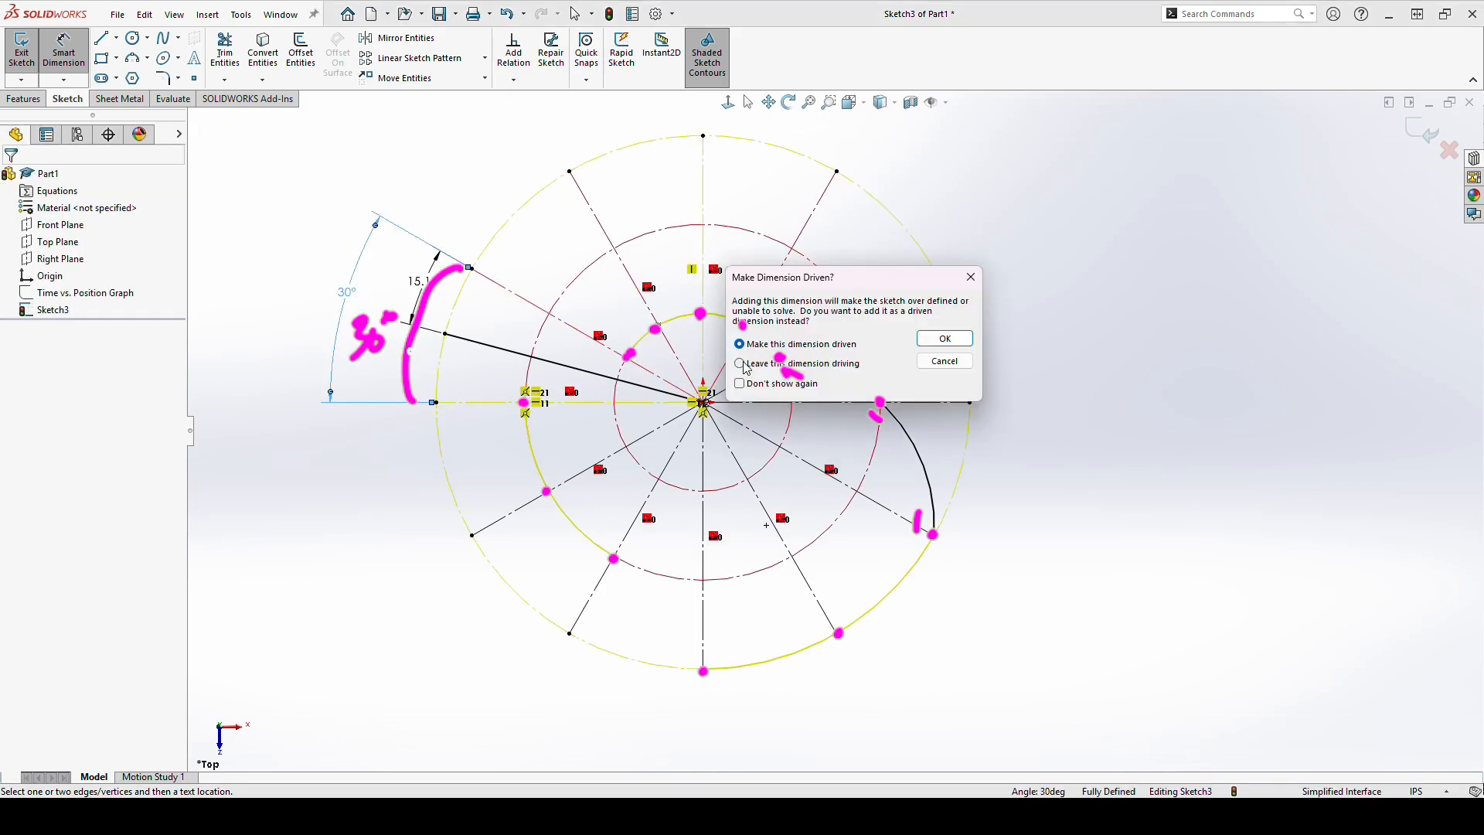
left_click(944, 338)
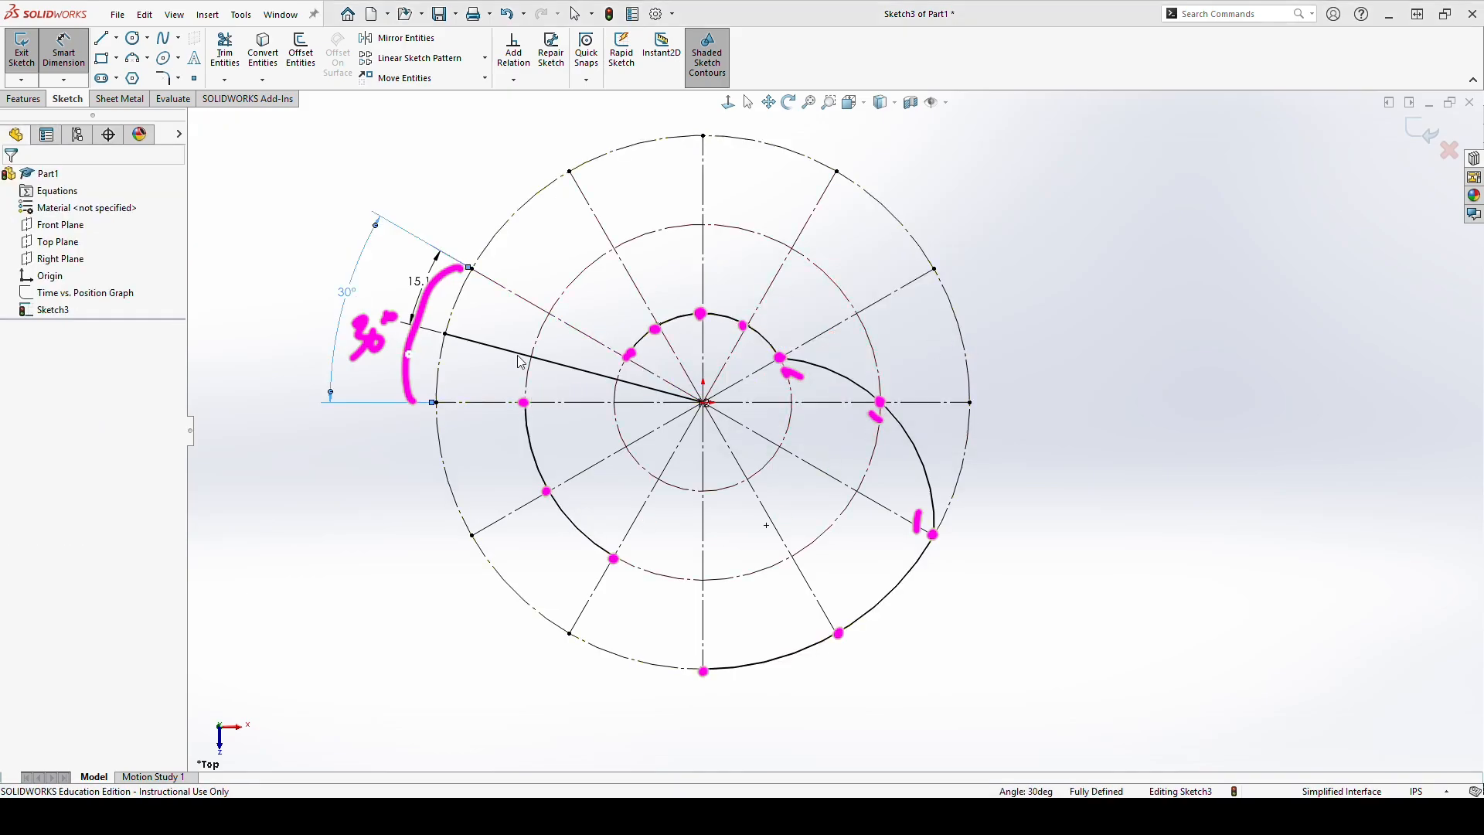
key("Escape")
Step: Set the new line's angle to half the driven 30° dimension with the equation ="D3@Sketch3"/2, and convert the line to construction geometry
double_click(430, 284)
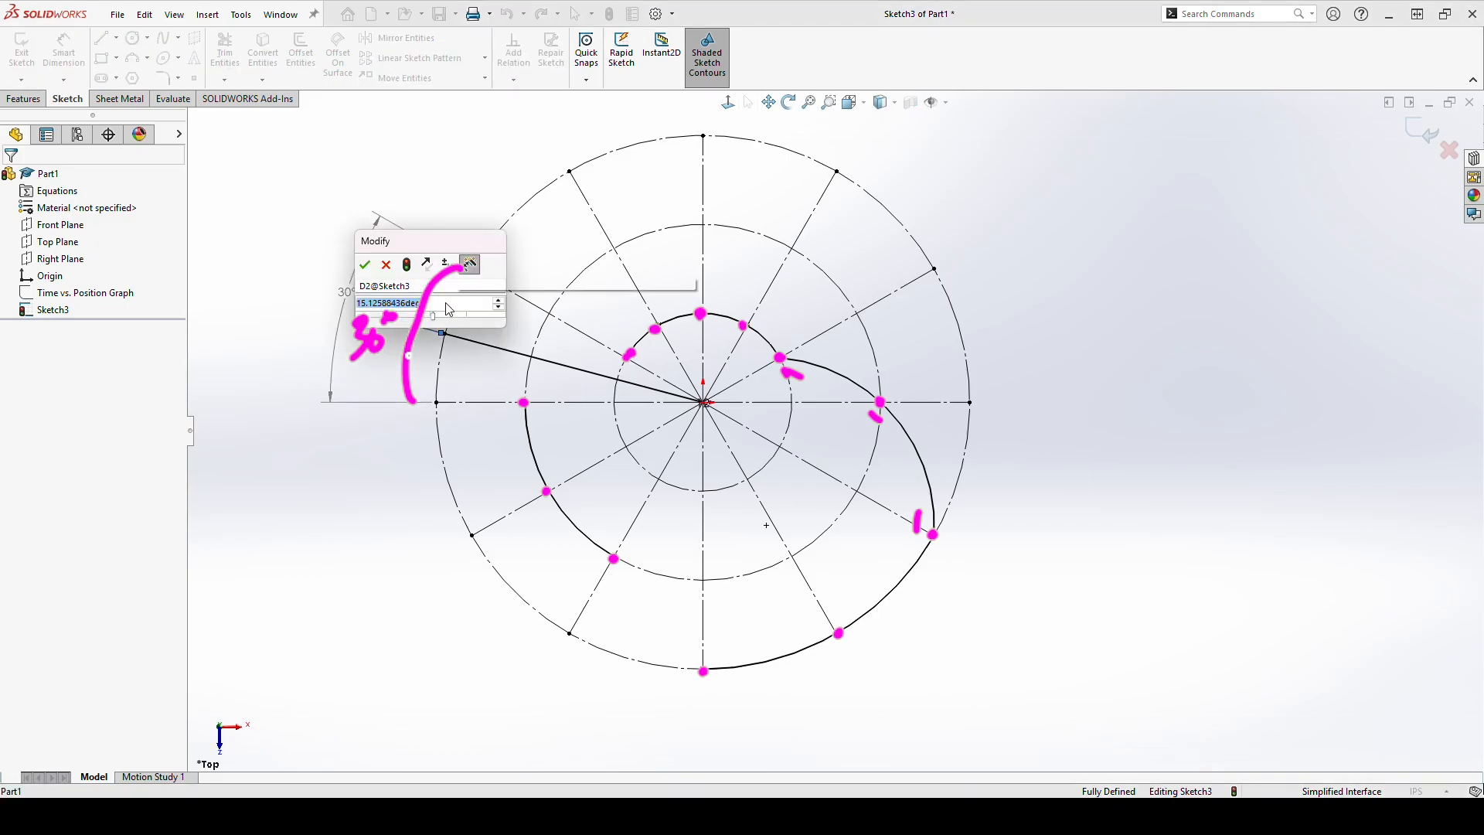
type("=")
left_click(345, 292)
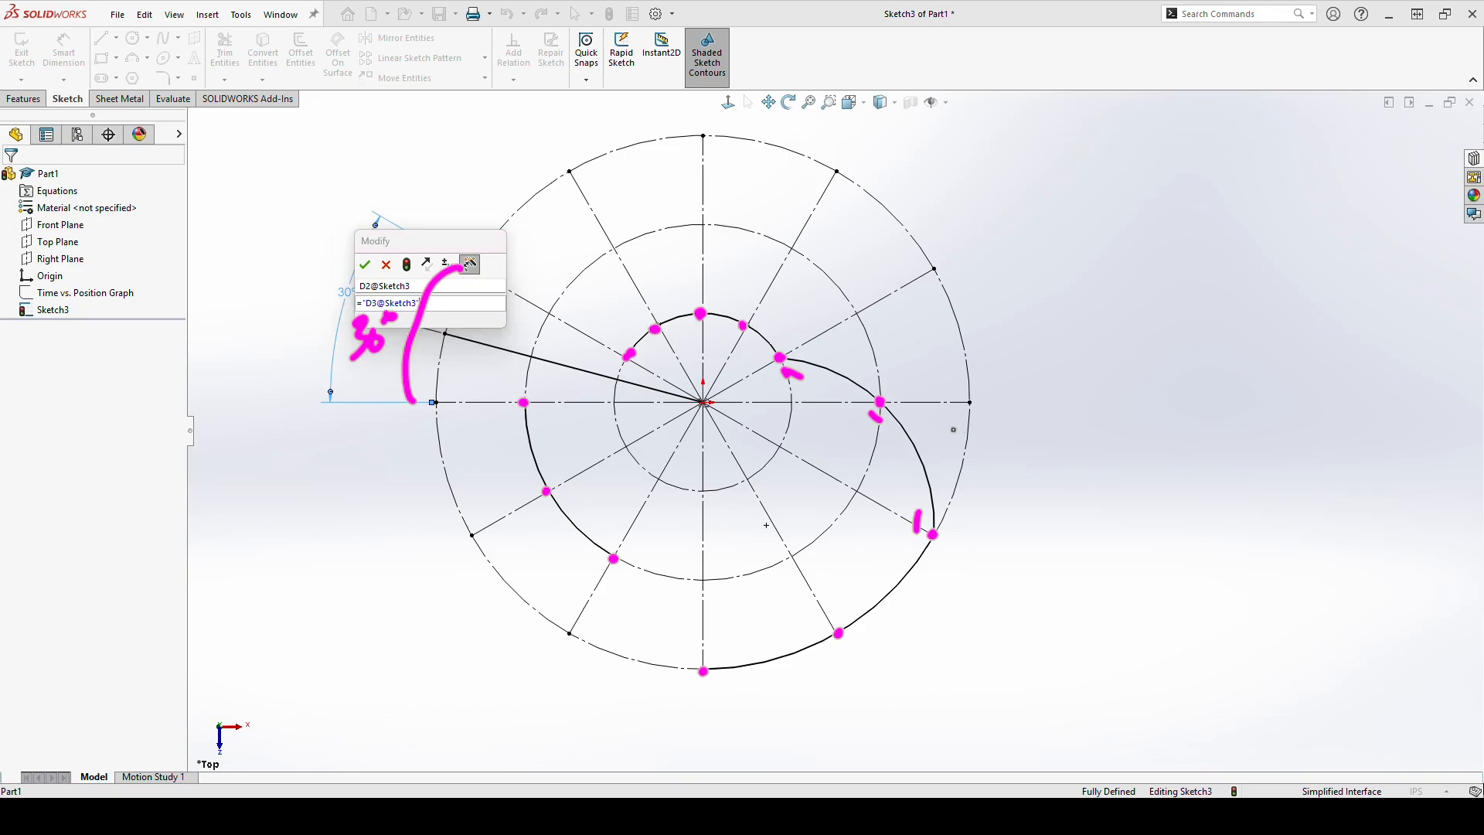
type("/2")
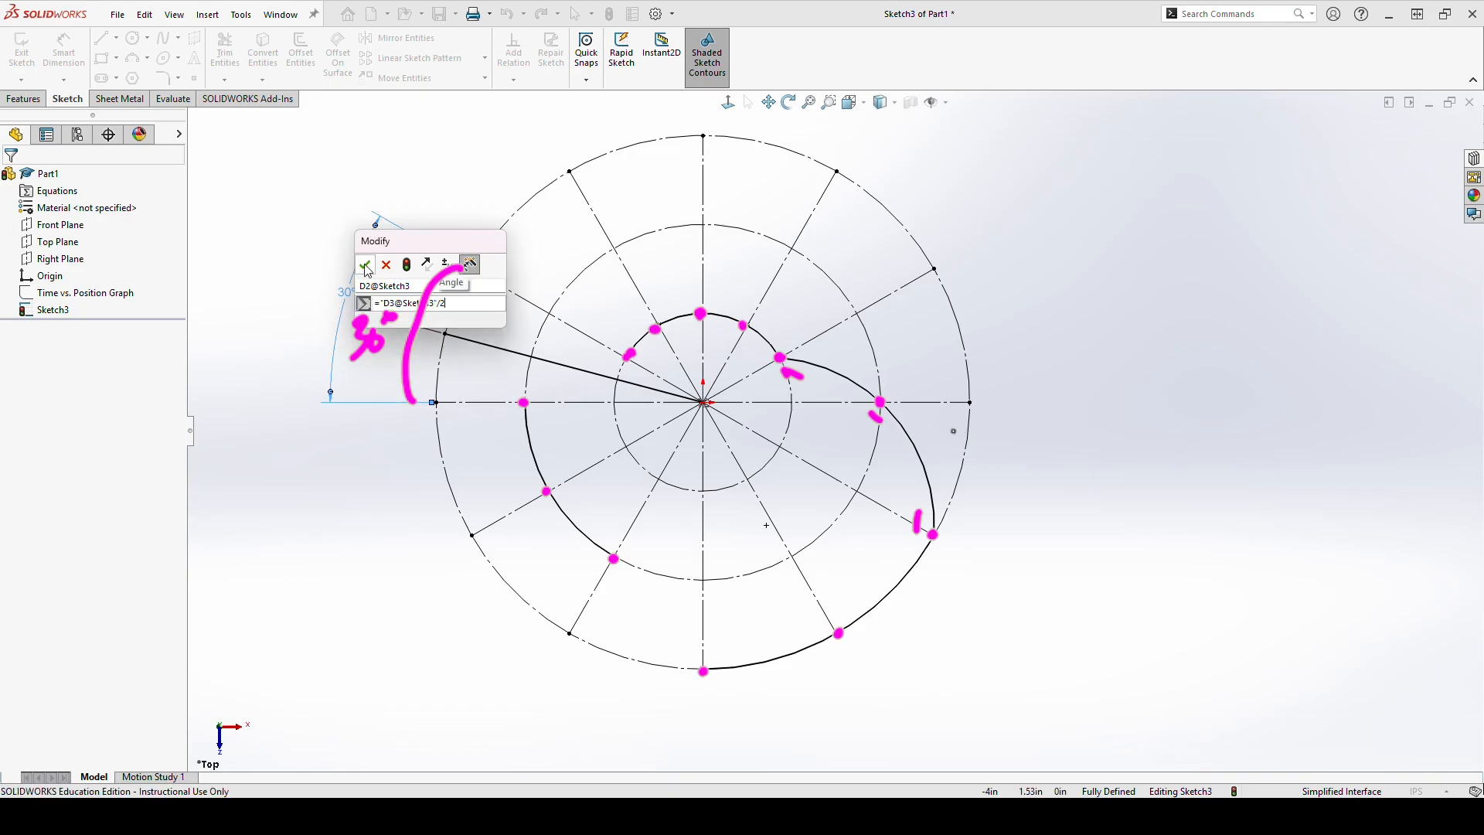
key("Return")
key("Escape")
left_click(474, 350)
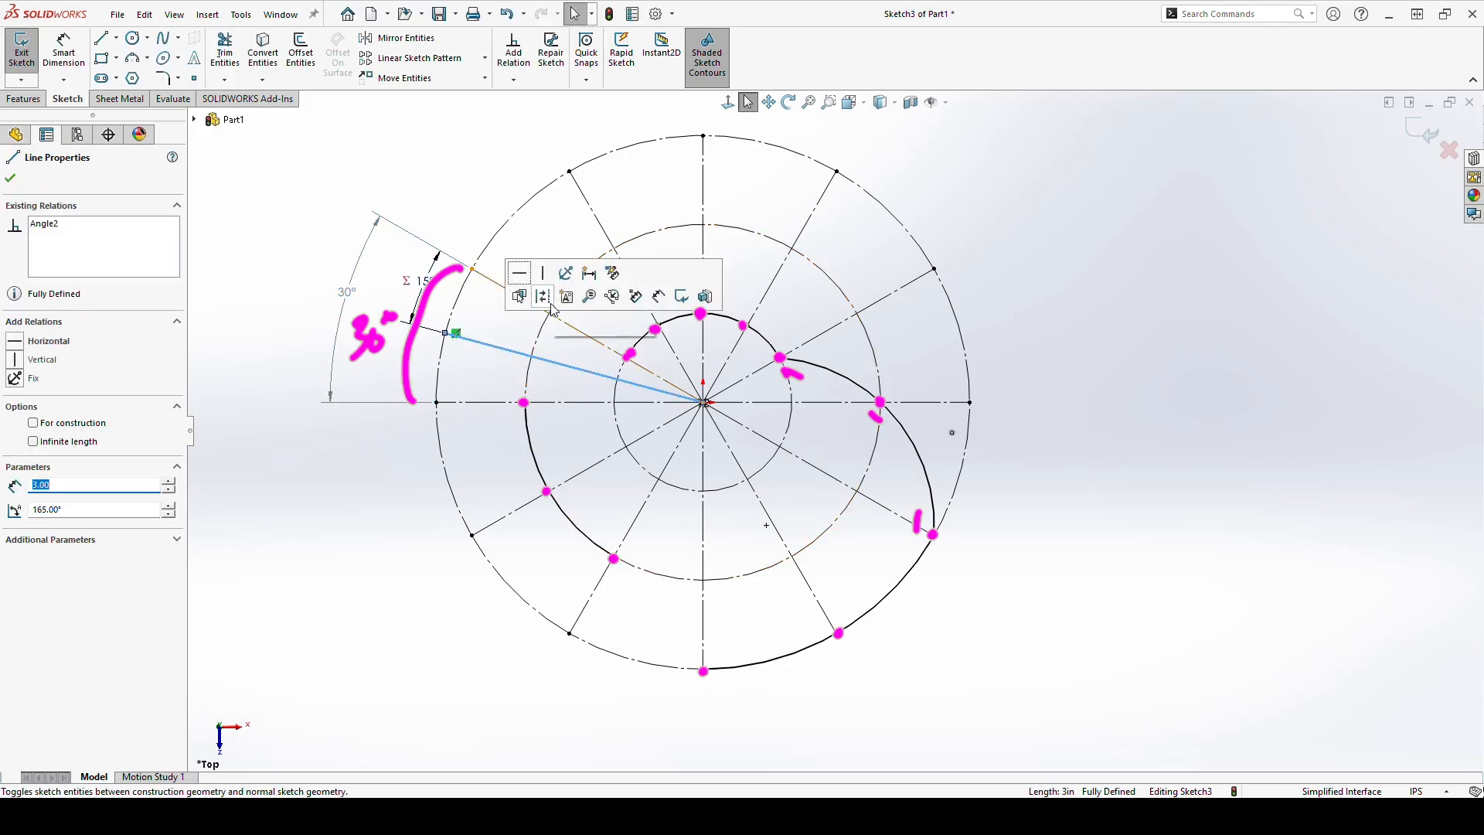
left_click(1104, 599)
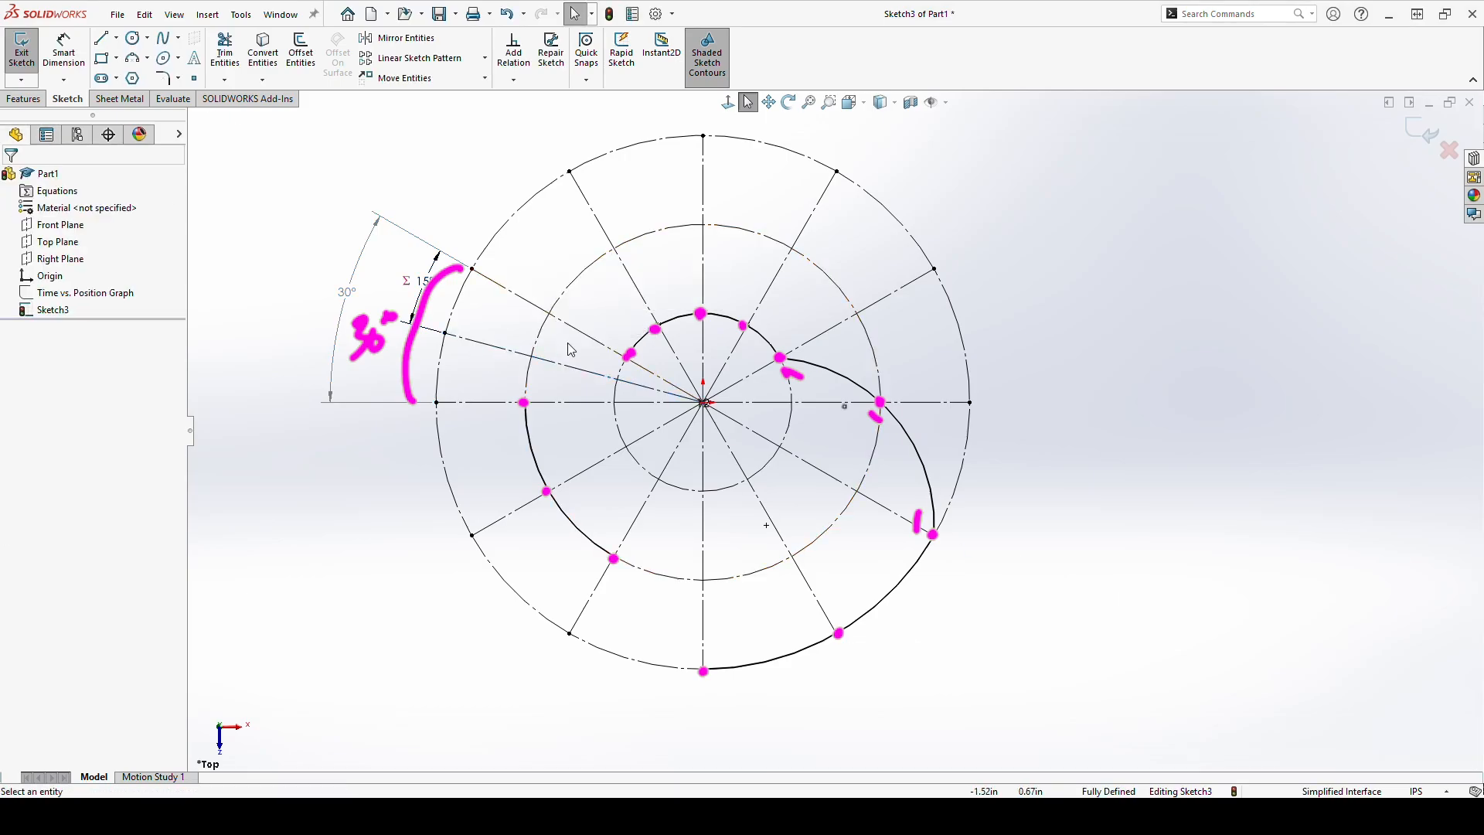
Step: Sketch a construction line about 3 in long from the origin to the outer circle, between the 180° and 210° spokes
left_click(109, 40)
left_click(704, 403)
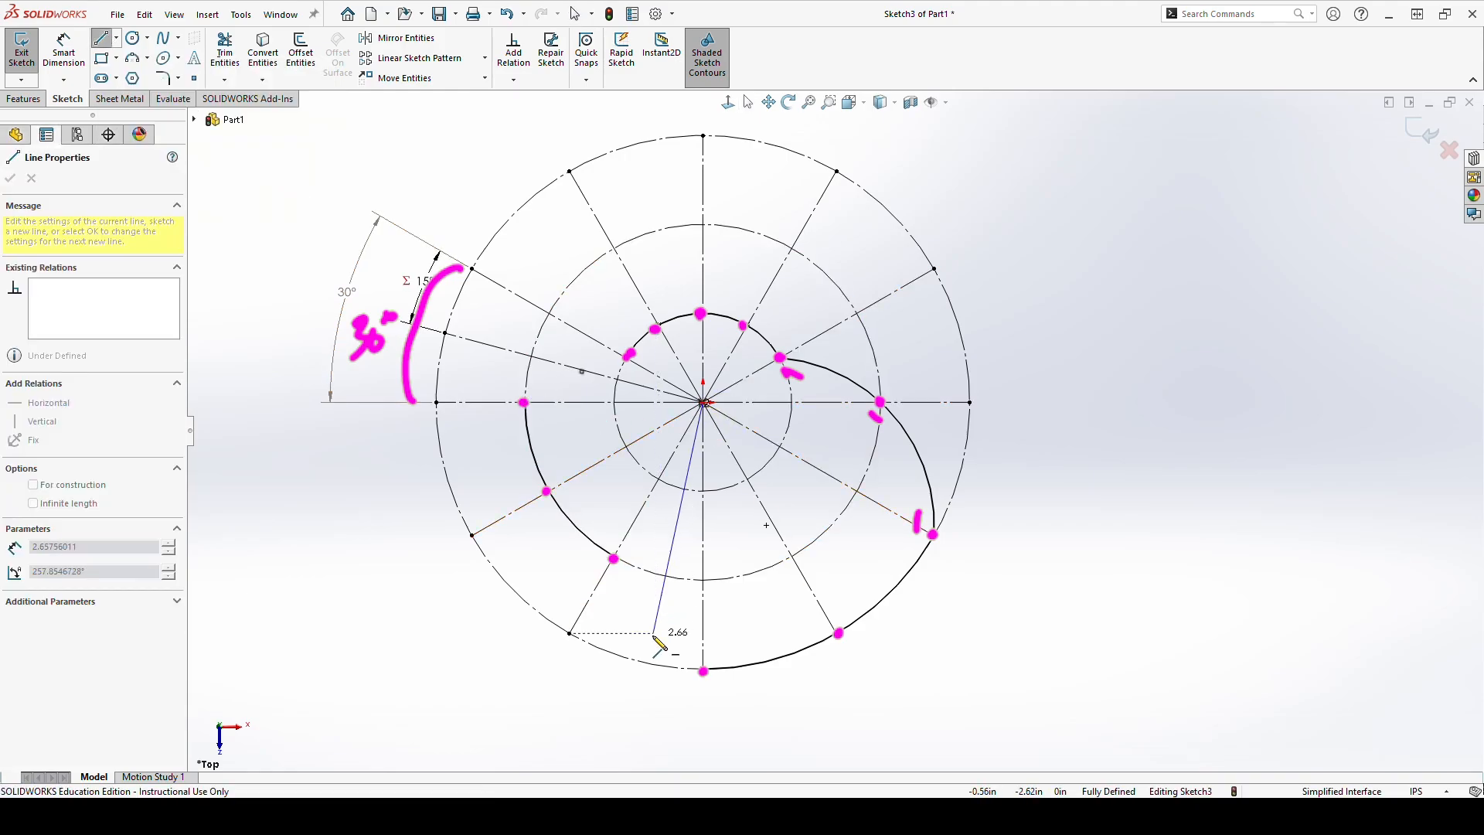
left_click(639, 665)
key("Escape")
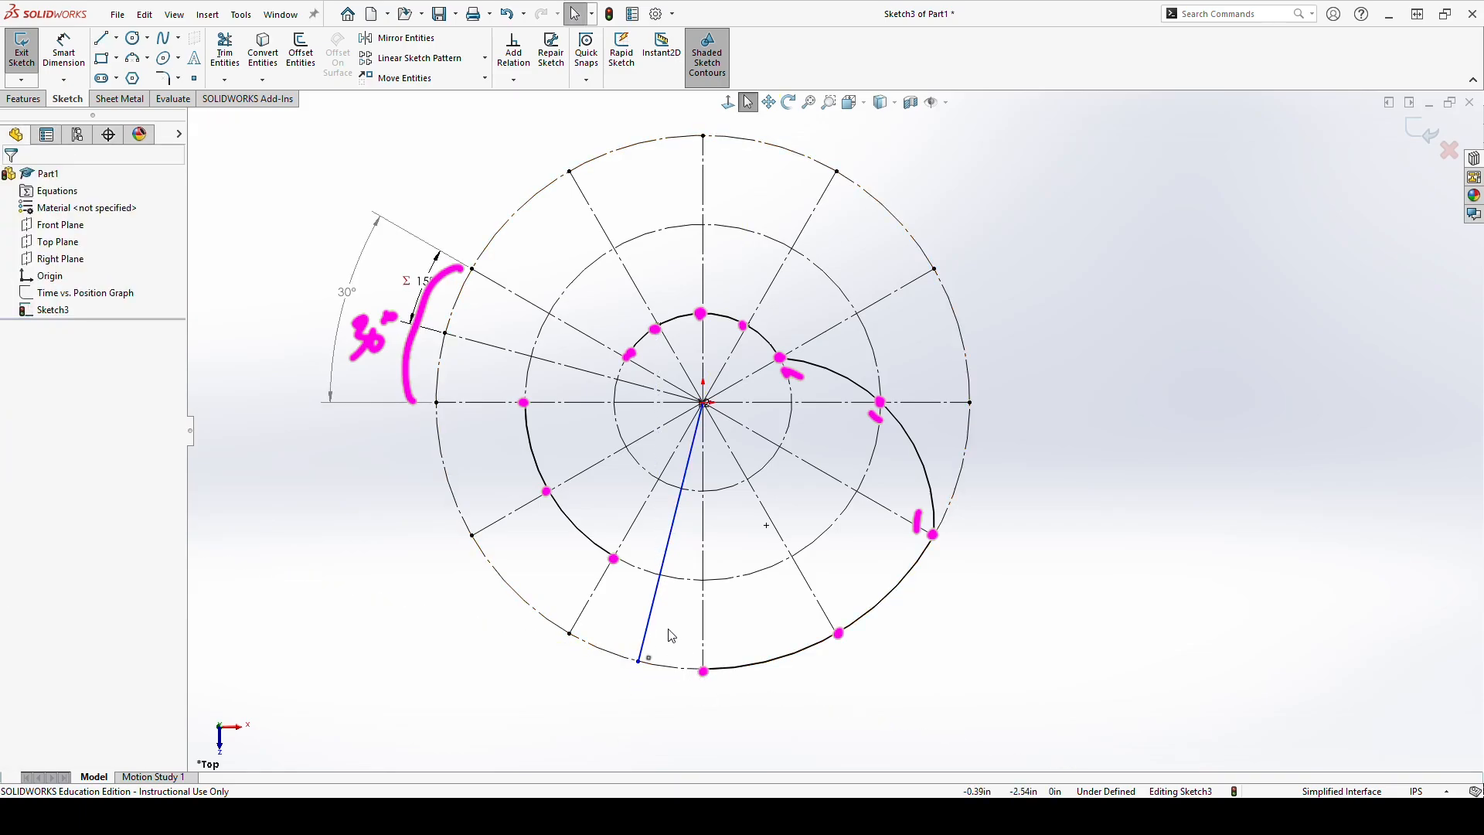
left_click(654, 619)
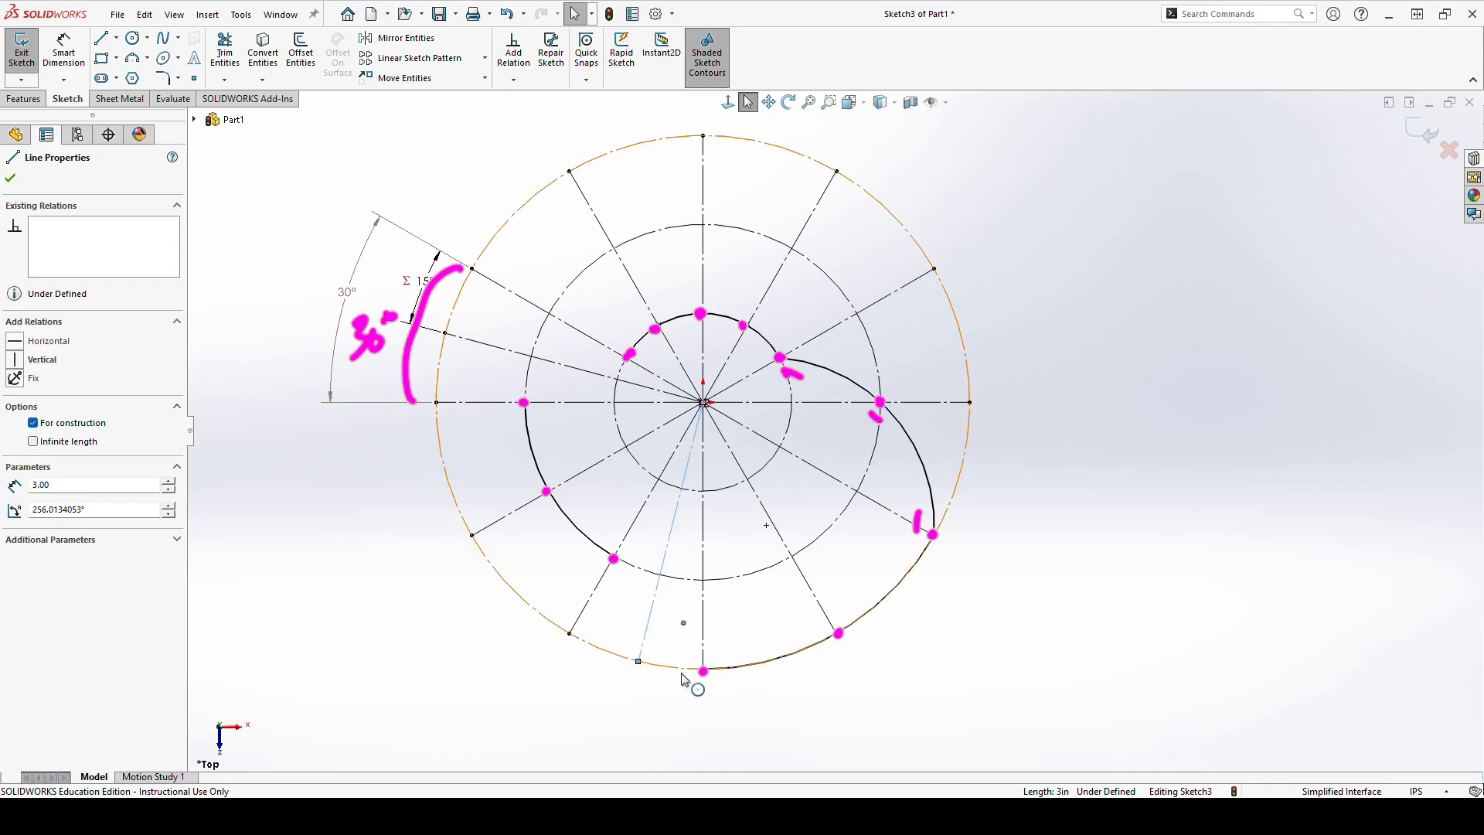
key("Escape")
Step: Dimension the angle between the new construction line and the 210° spoke as 15°
left_click(65, 48)
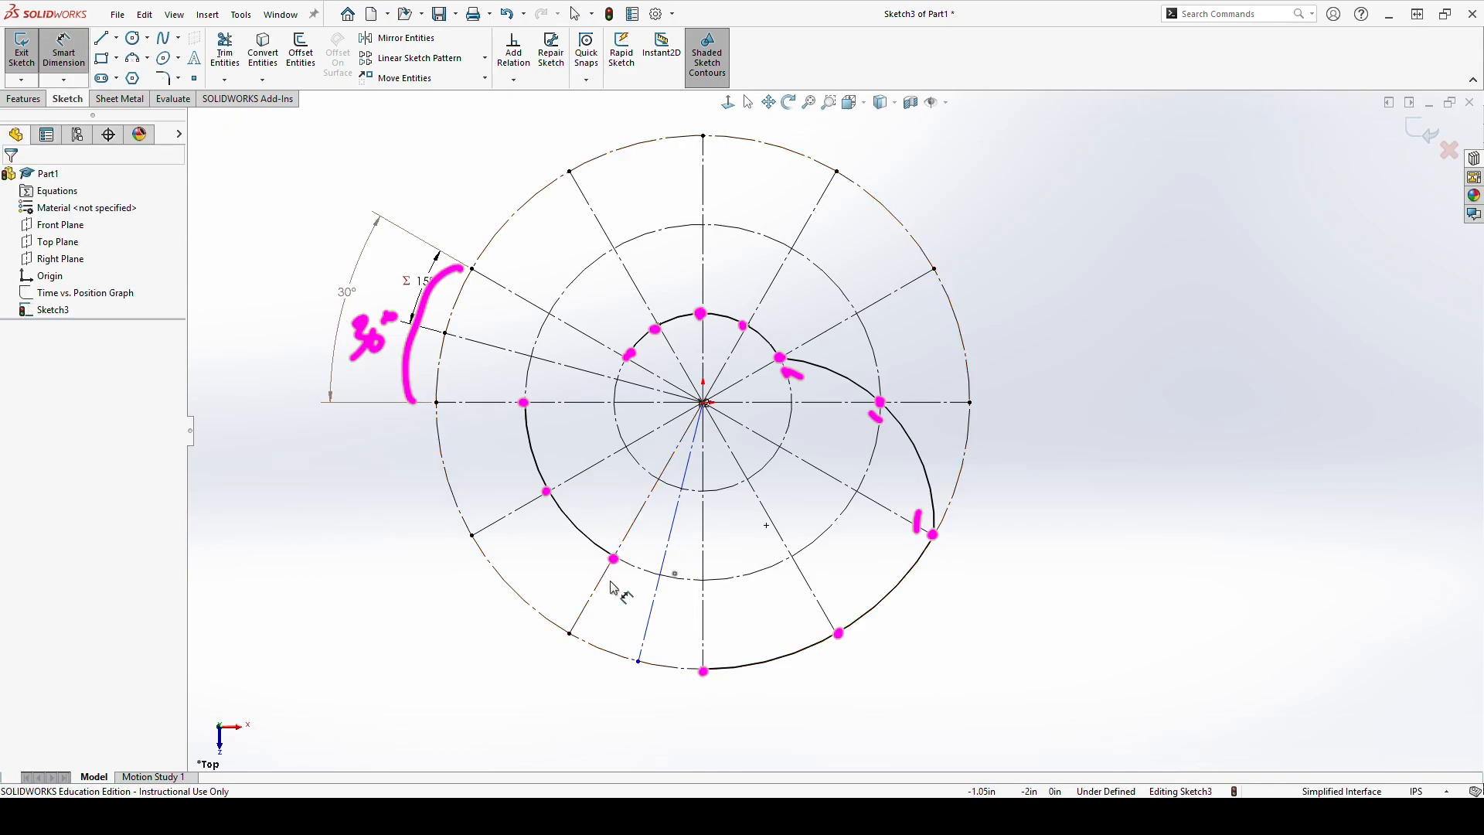
left_click(647, 628)
left_click(649, 620)
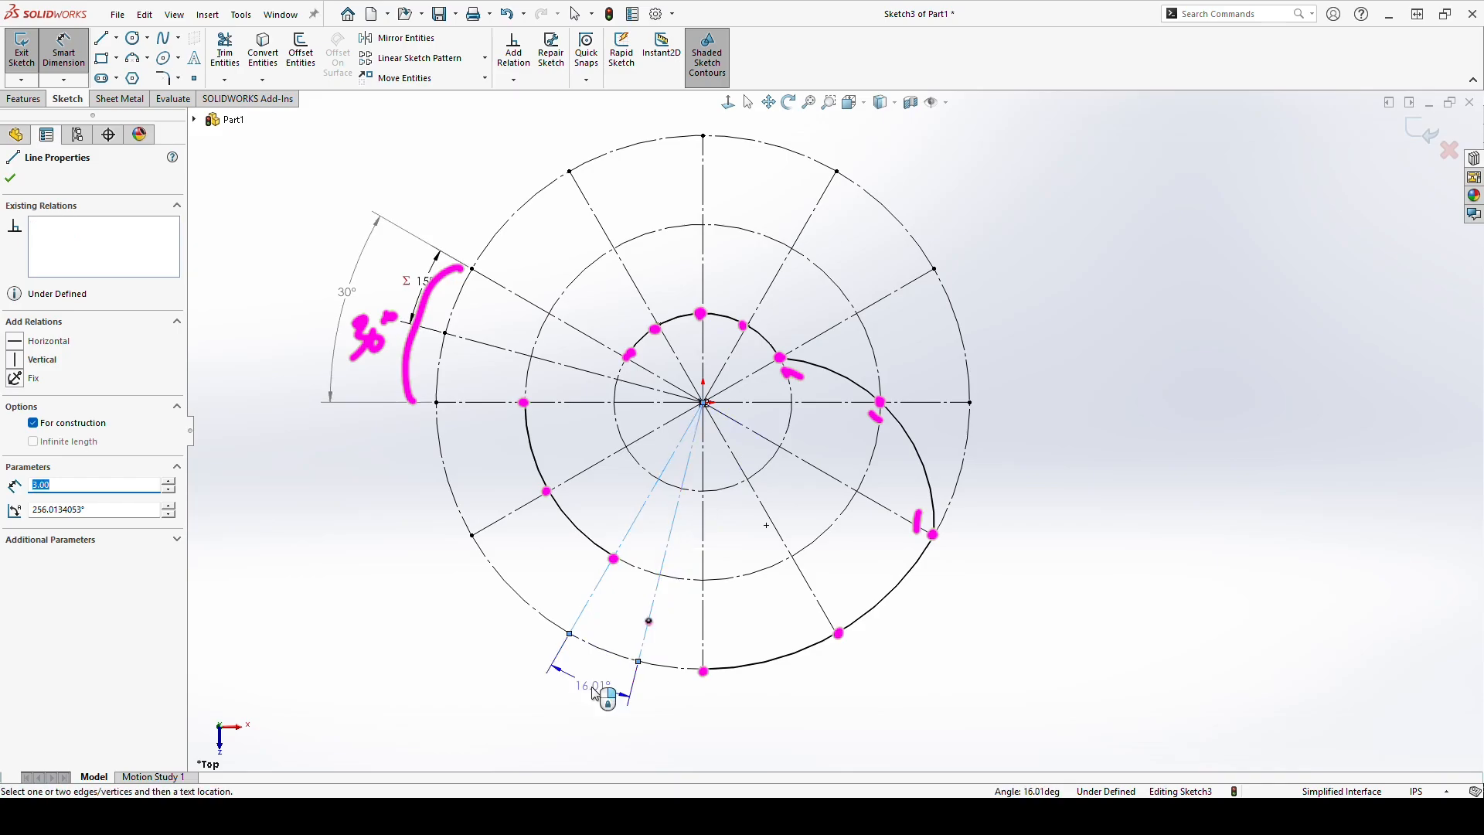
left_click(582, 694)
type("15")
key("Return")
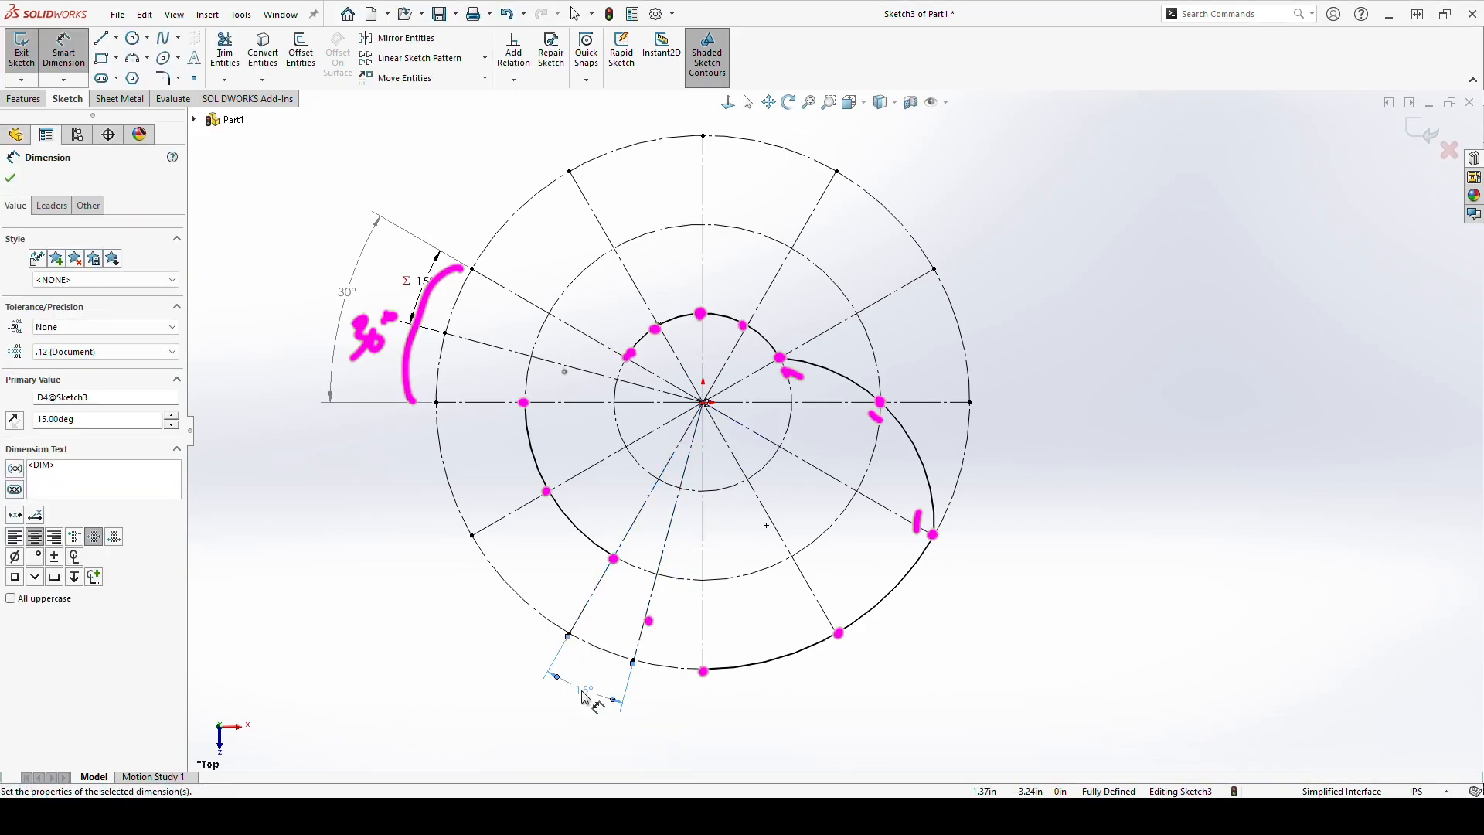
key("Escape")
Step: Show the Time vs. Position Graph sketch alongside the cam sketch
left_click_drag(523, 403, 630, 354)
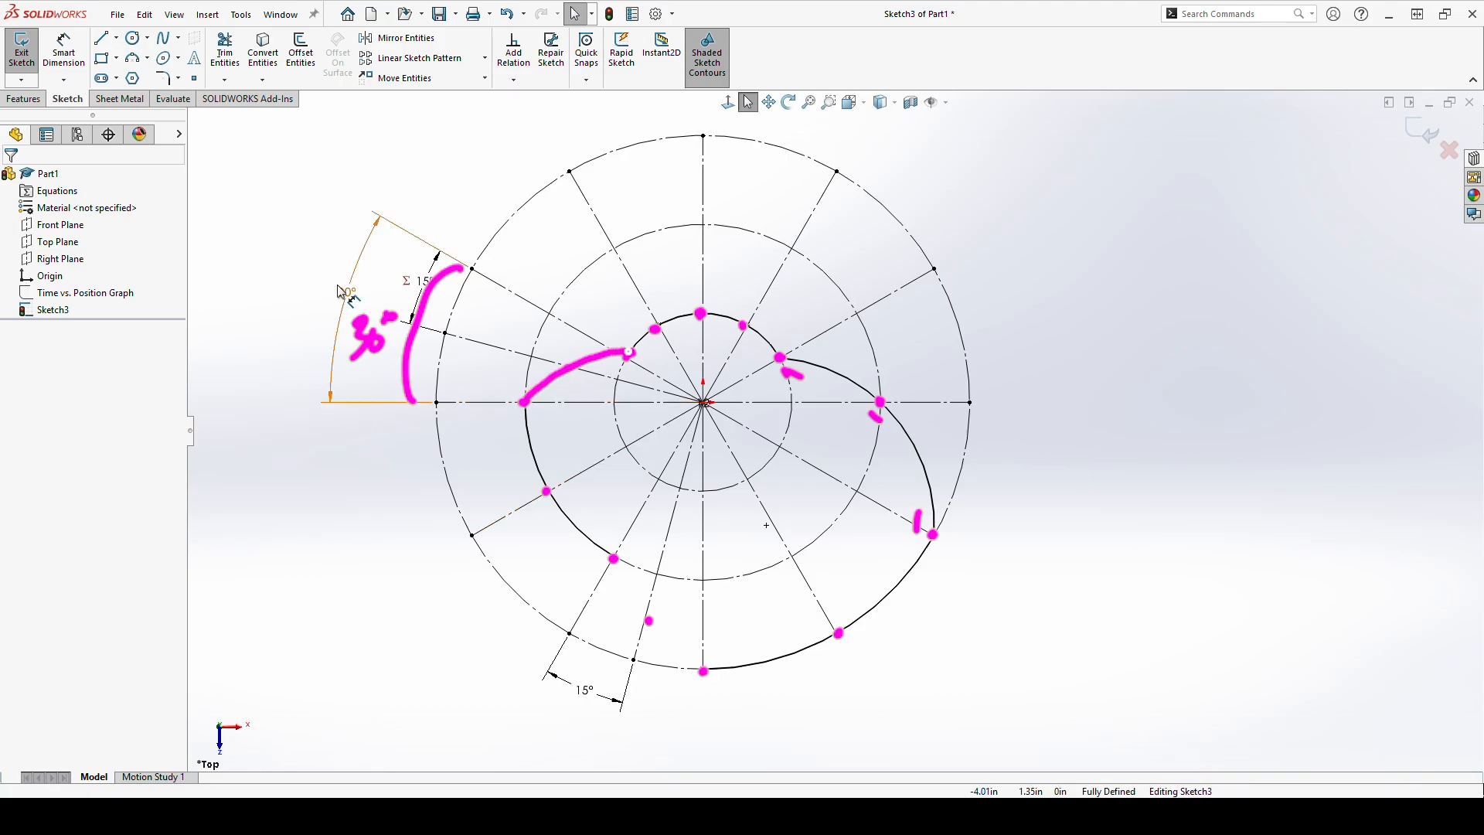
left_click(63, 295)
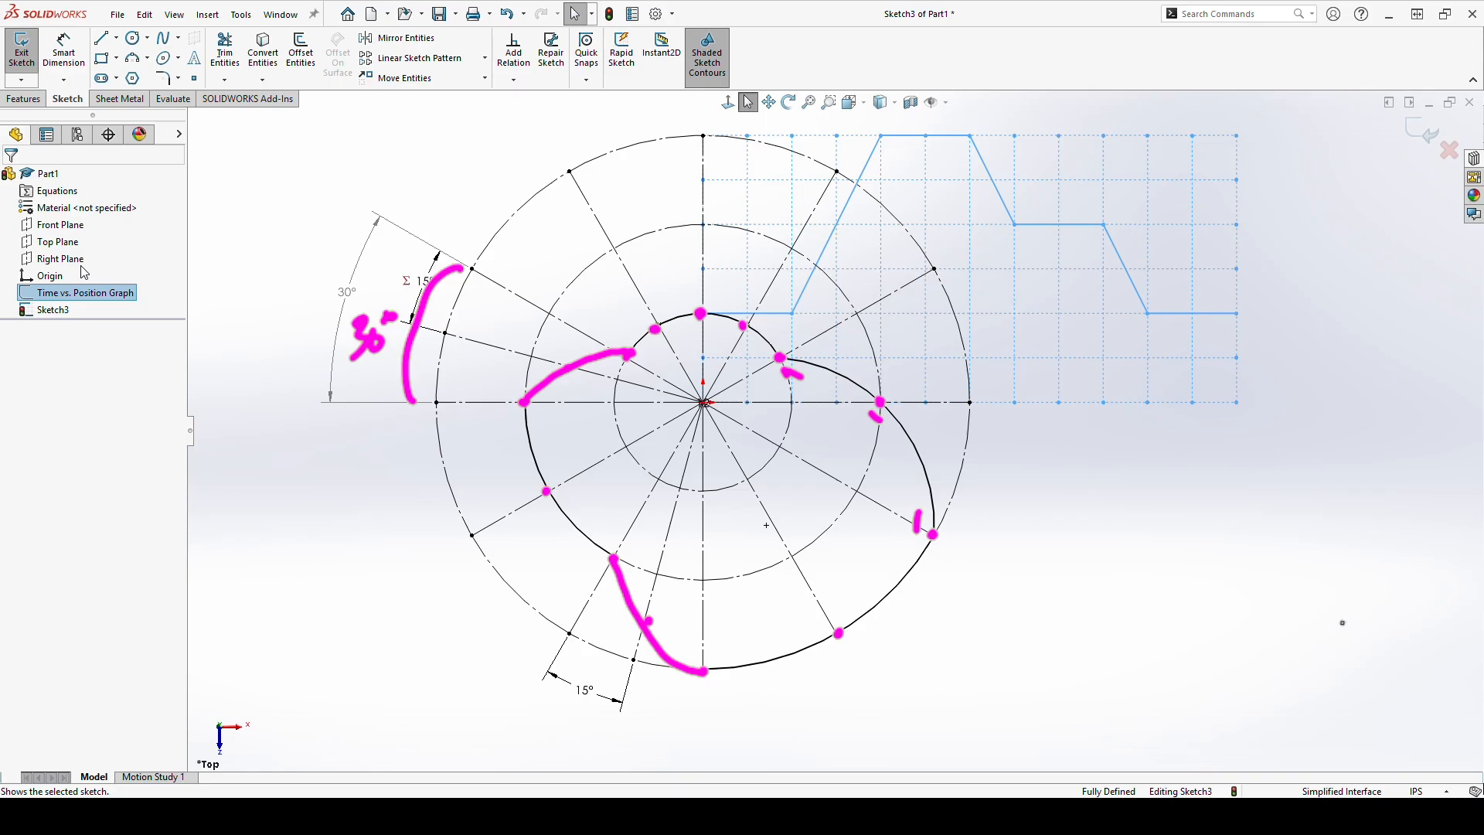
left_click(82, 268)
key("ctrl+z")
key("ctrl+z")
key("ctrl+z")
key("ctrl+z")
key("ctrl+z")
key("ctrl+z")
key("ctrl+z")
key("ctrl+z")
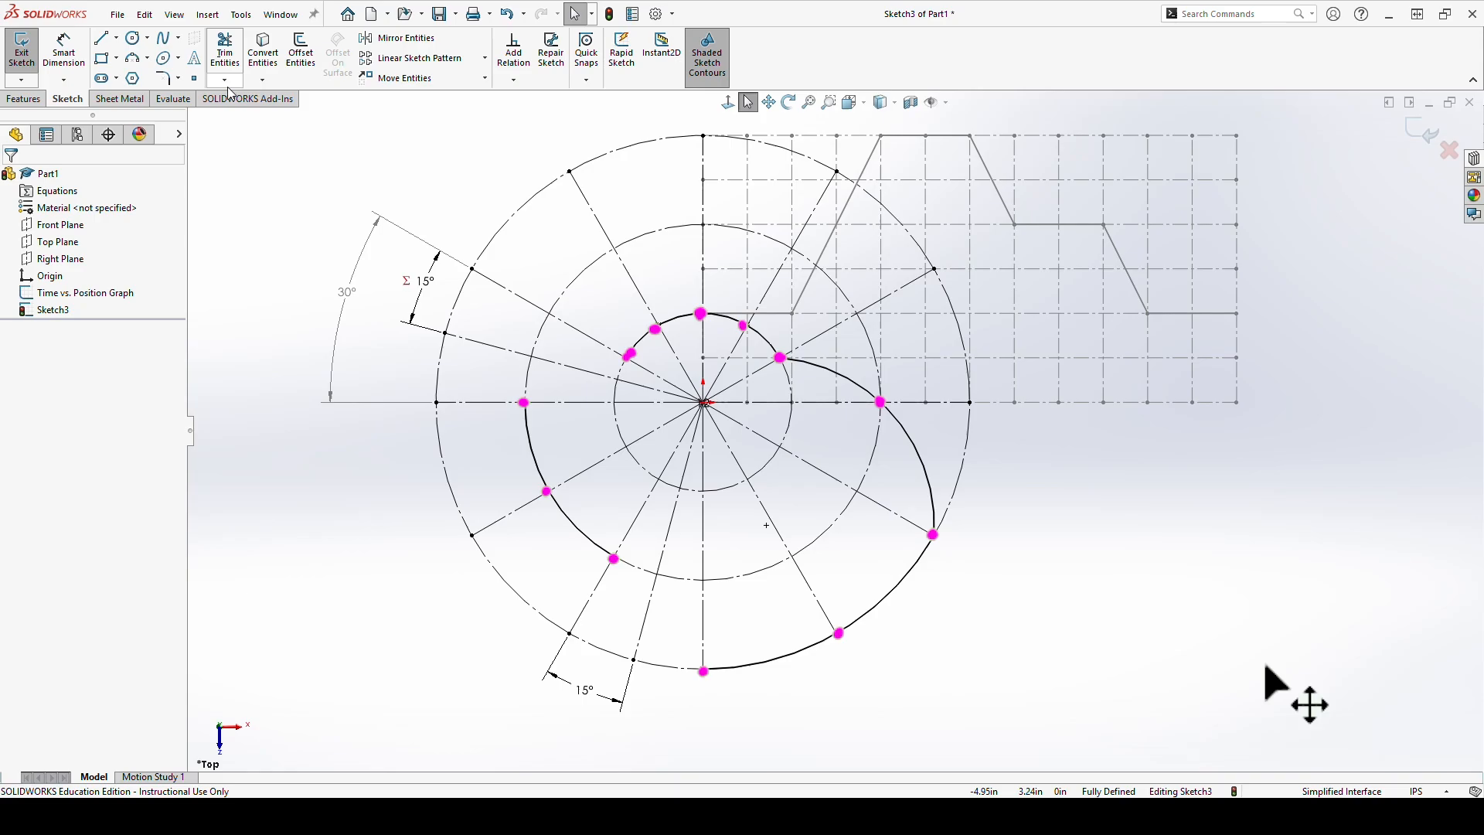
Step: Sketch two circles centred on the origin with radii of 1.5 in and 2.5 in, matching the graph's intermediate grid lines
left_click(133, 37)
left_click(705, 403)
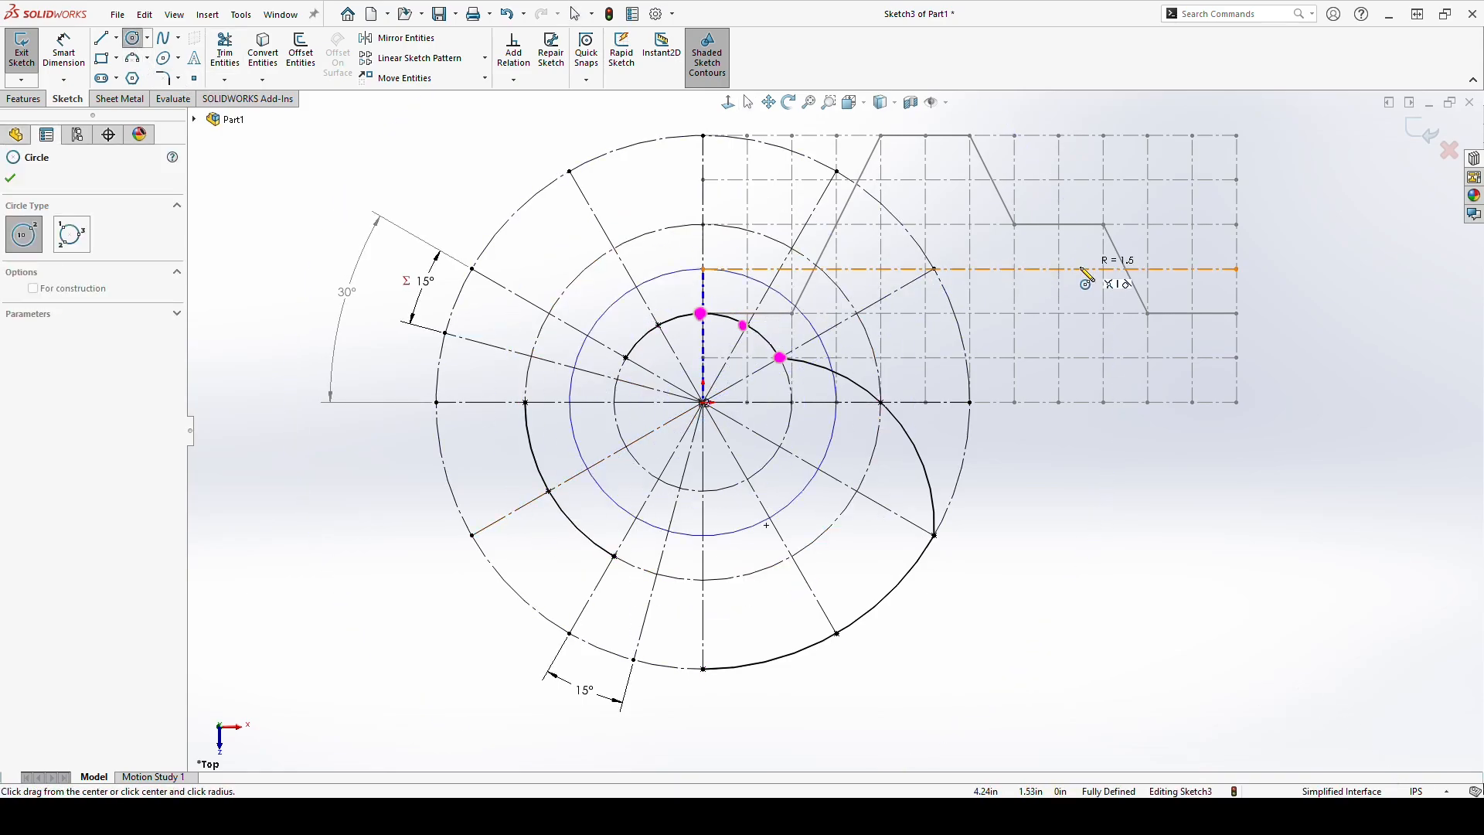
left_click(701, 270)
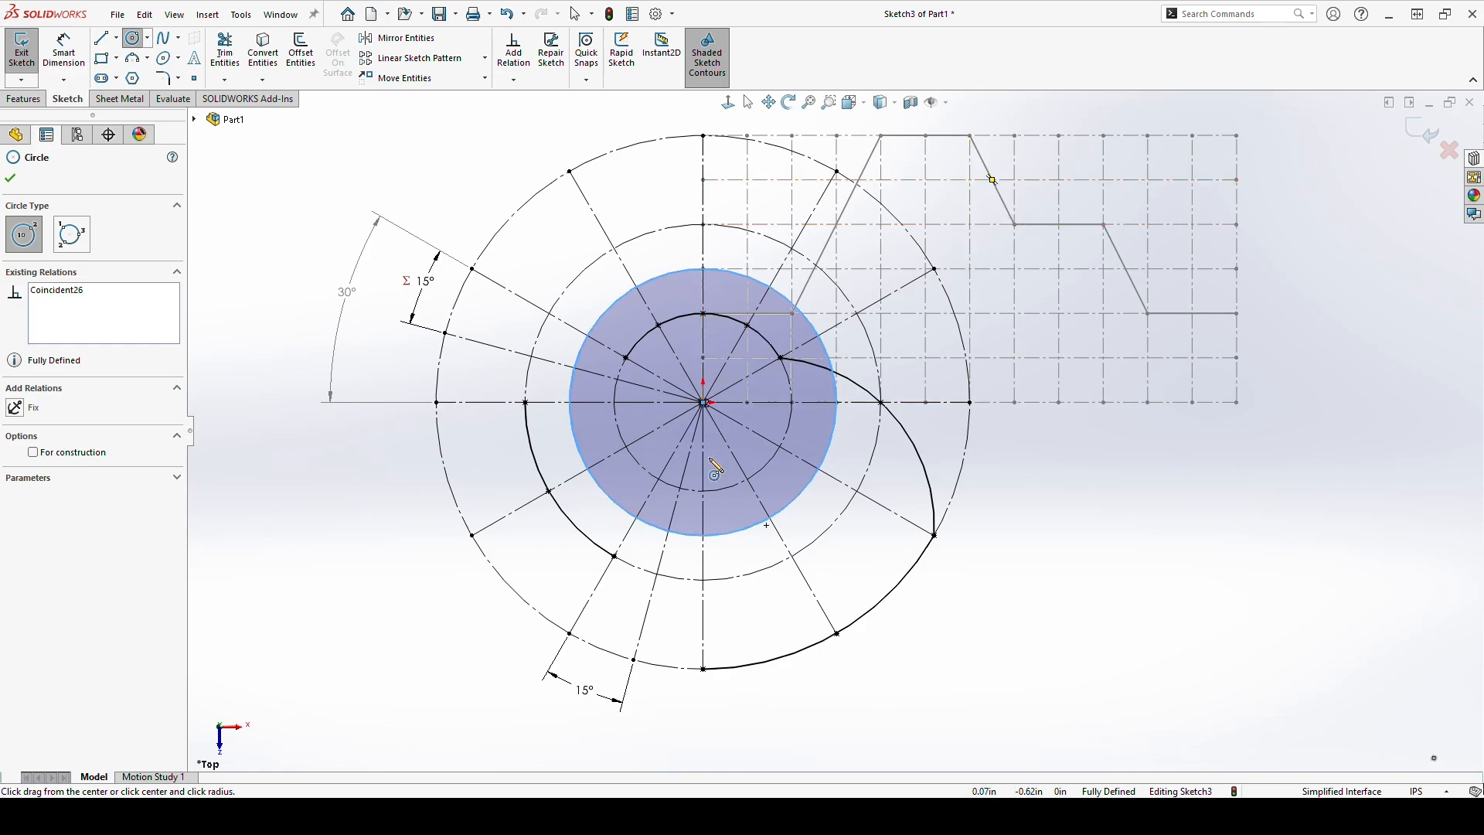
left_click(704, 403)
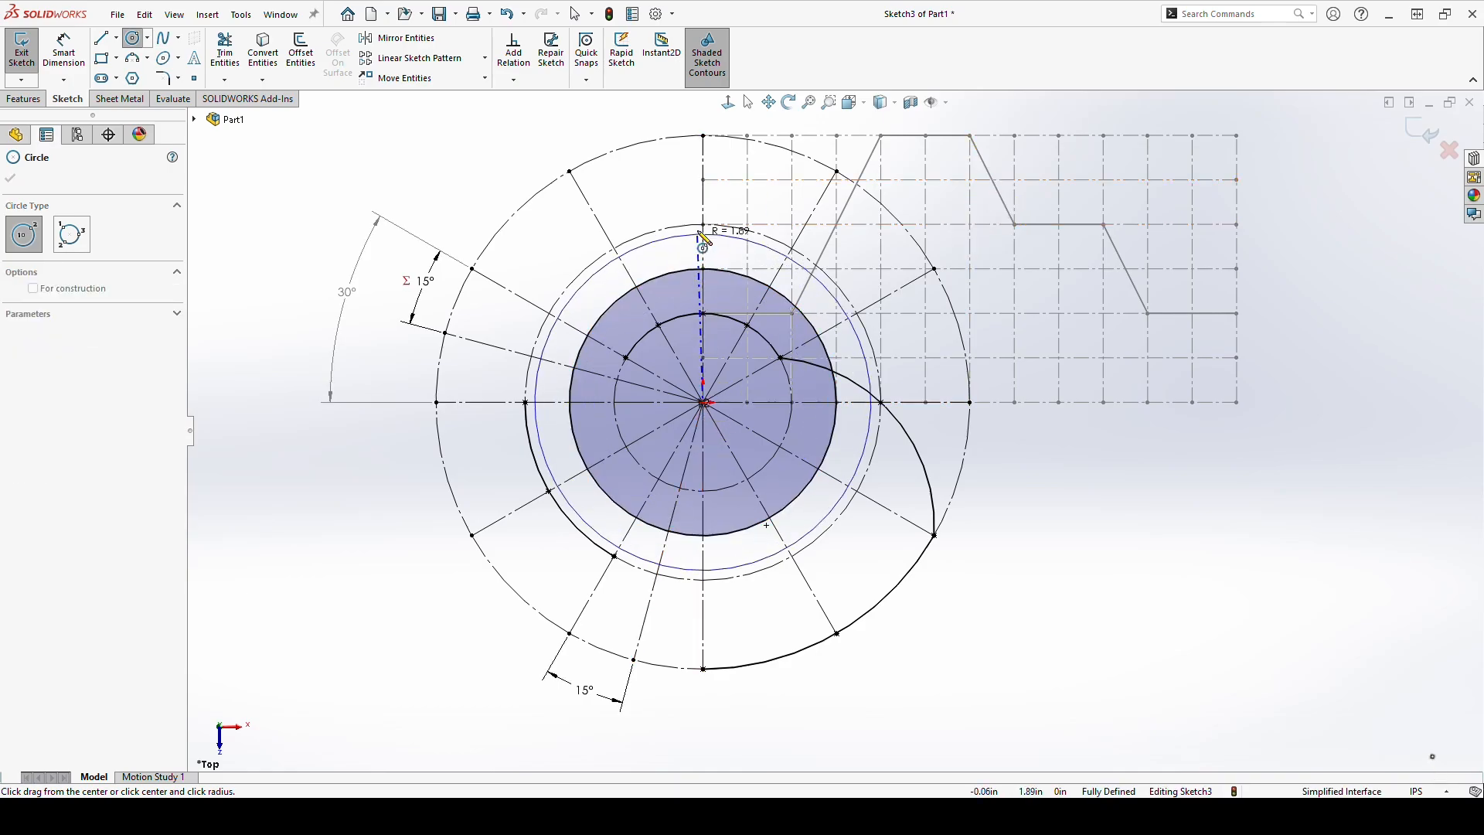
left_click(705, 183)
key("Escape")
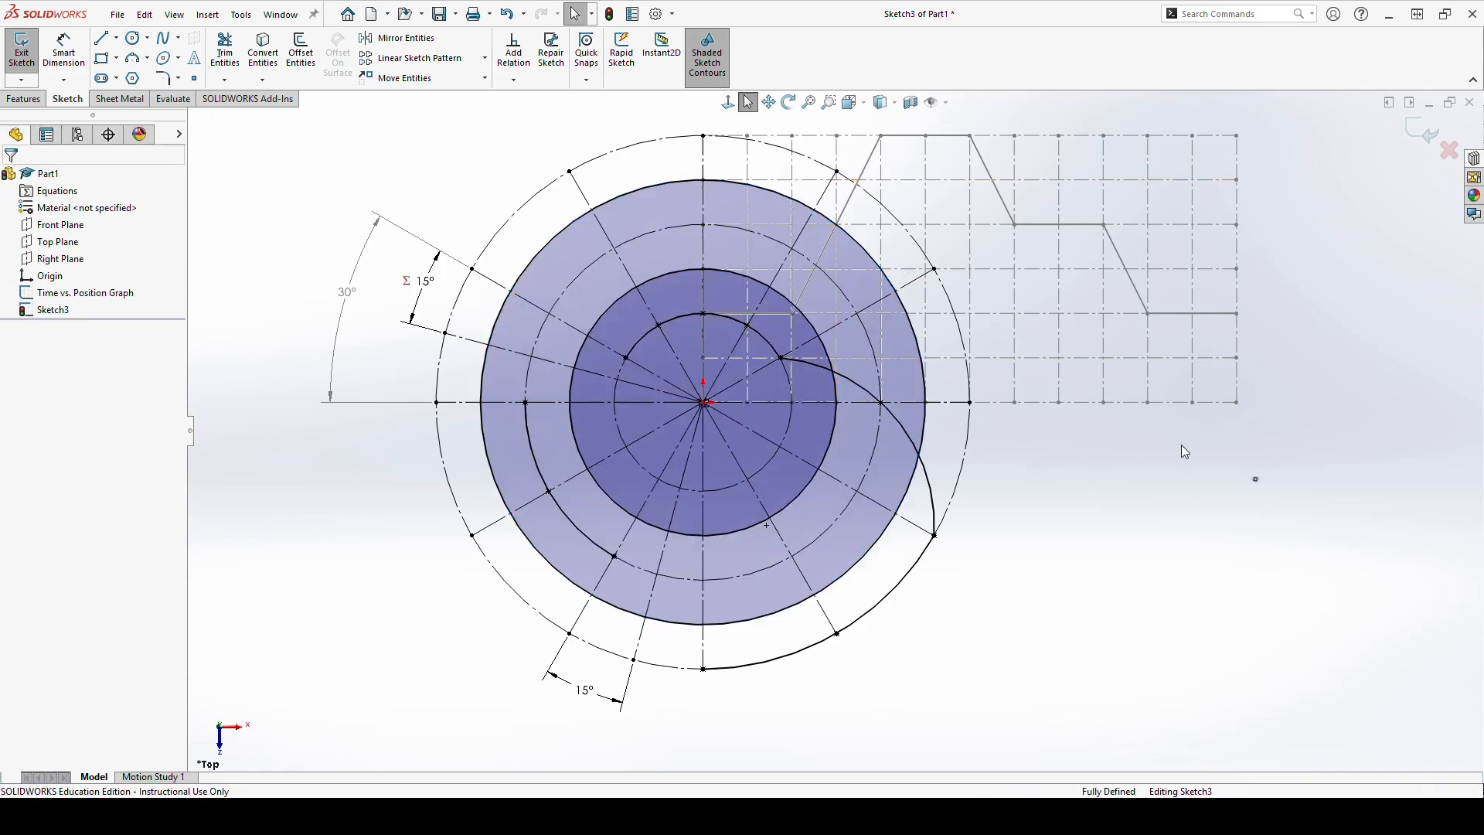
Step: Convert the 3 in and 5 in diameter circles to construction geometry
left_click(784, 292)
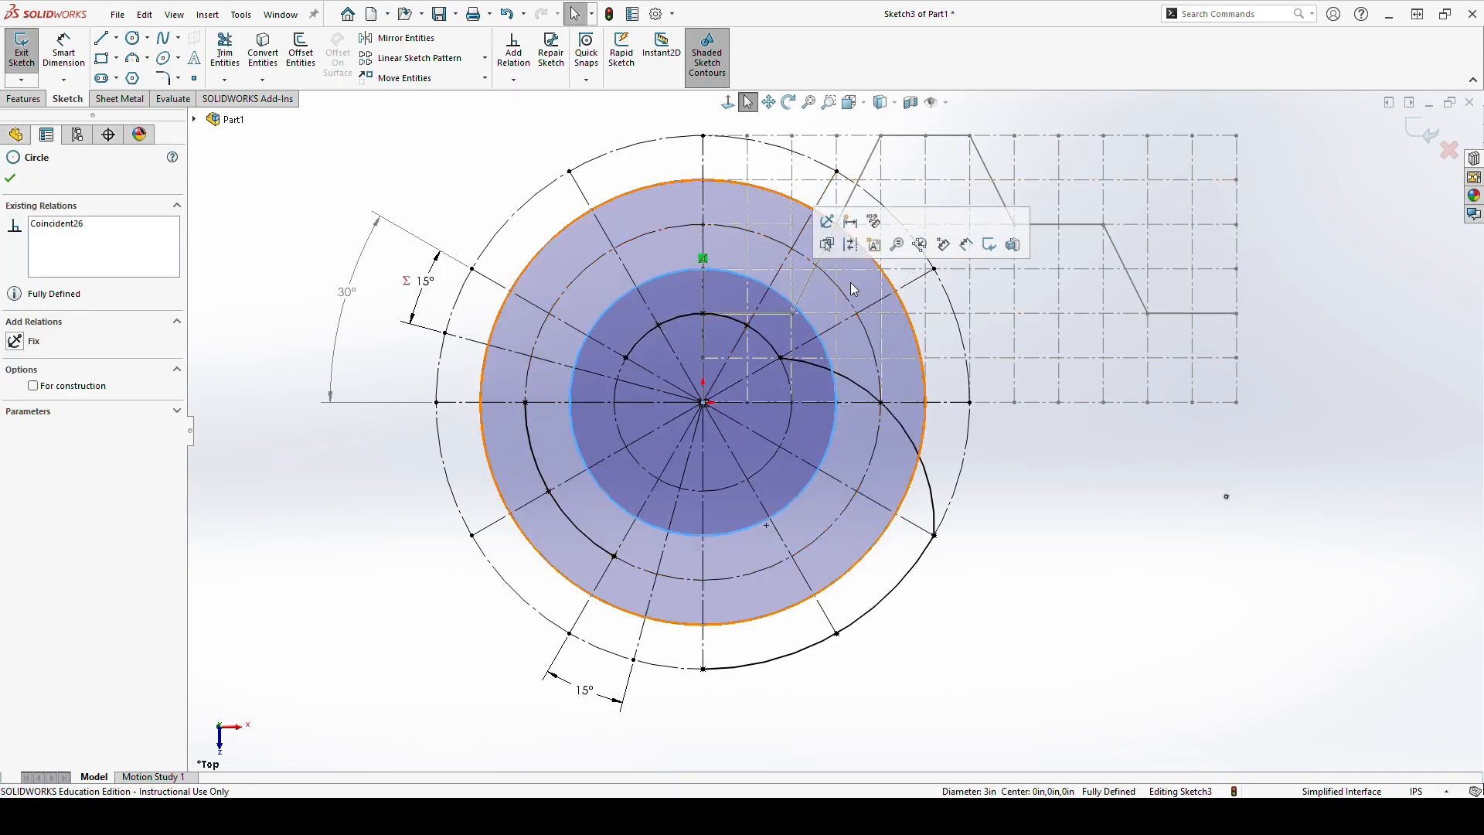
key("Delete")
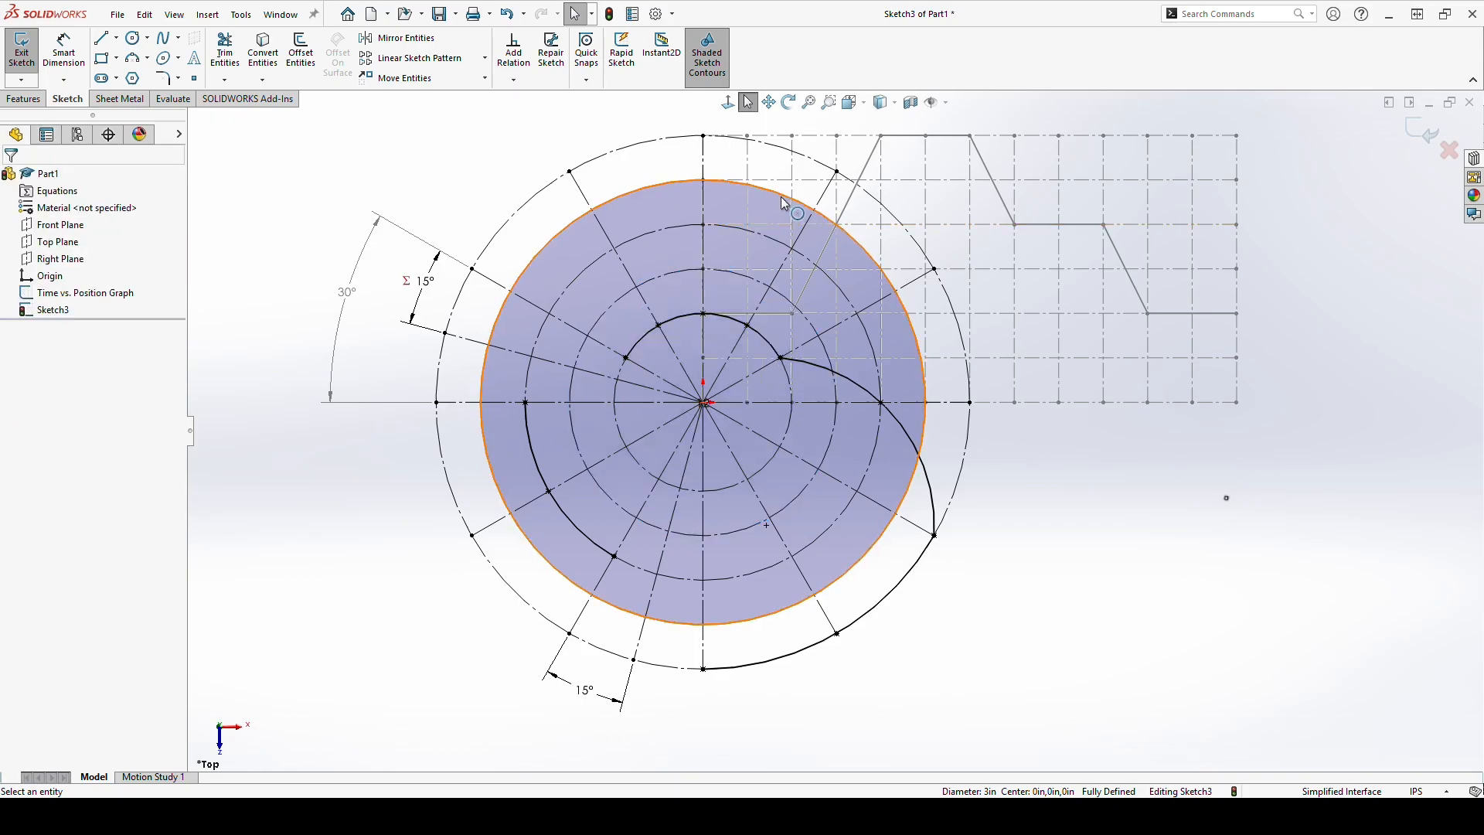
left_click(781, 197)
key("Delete")
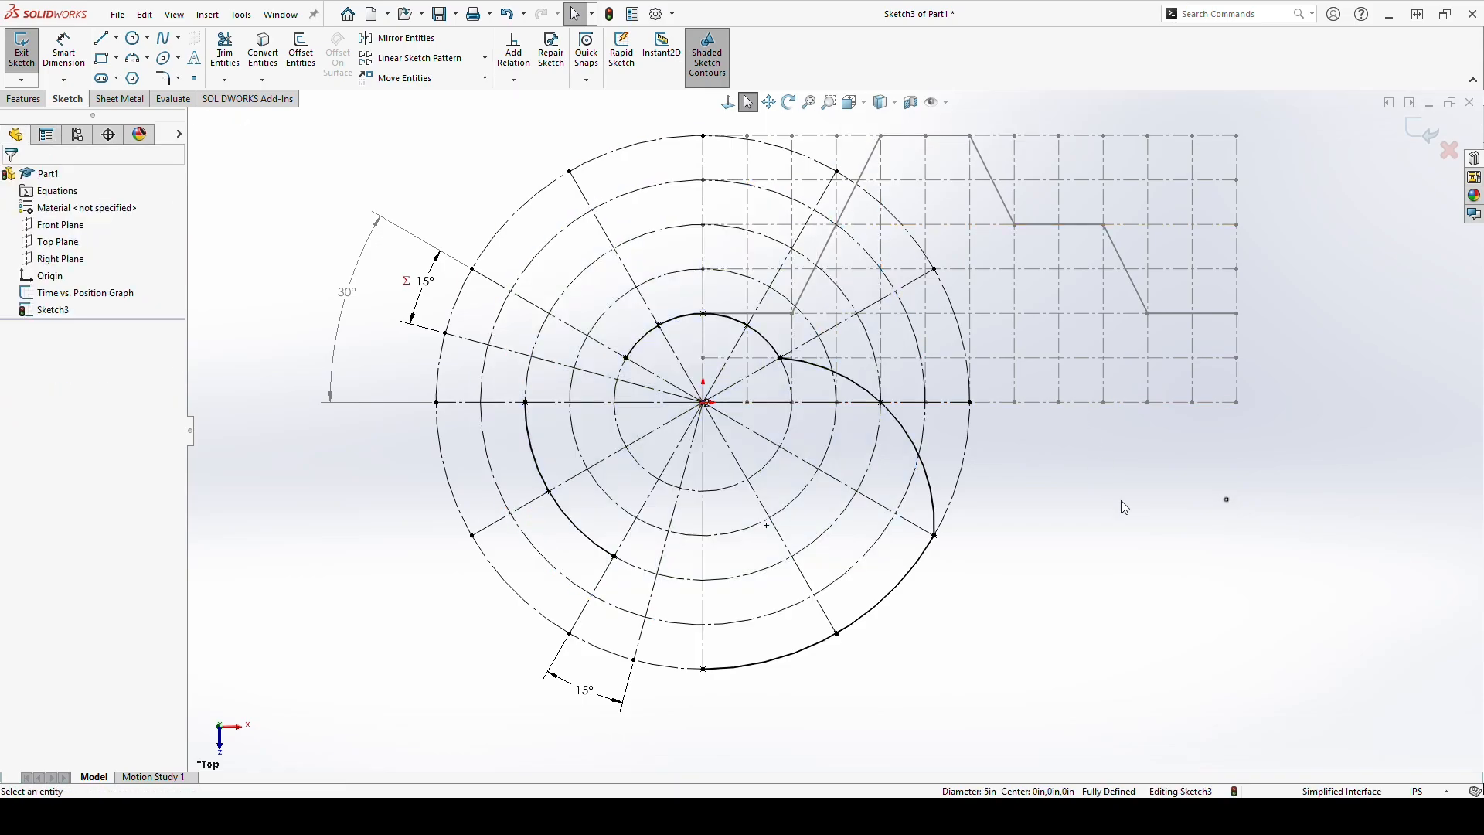
Step: Place points where the 285° line meets the 1.5 in radius circle and the 195° line meets the 2.5 in radius circle
left_click(132, 58)
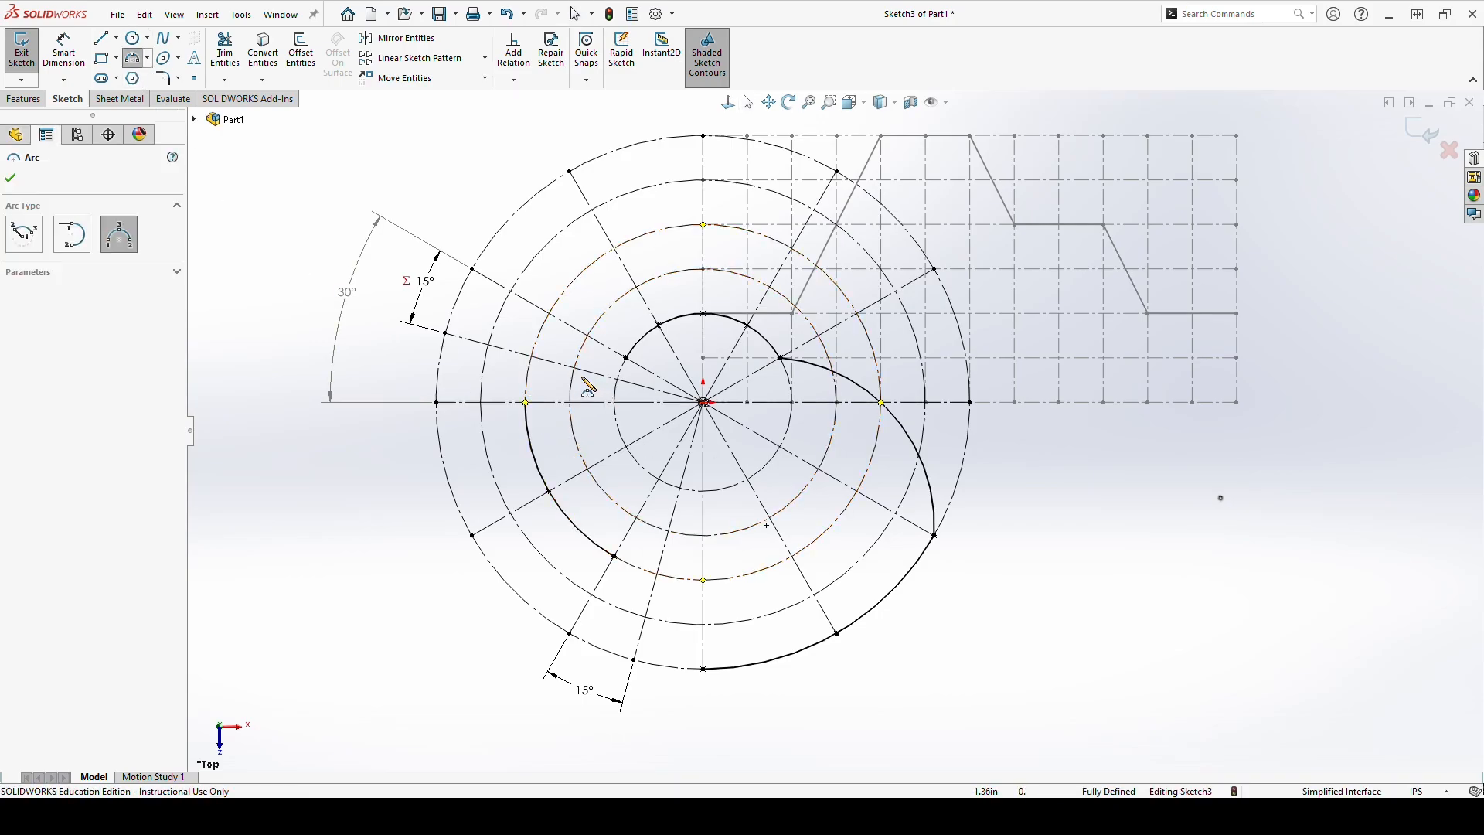
key("Escape")
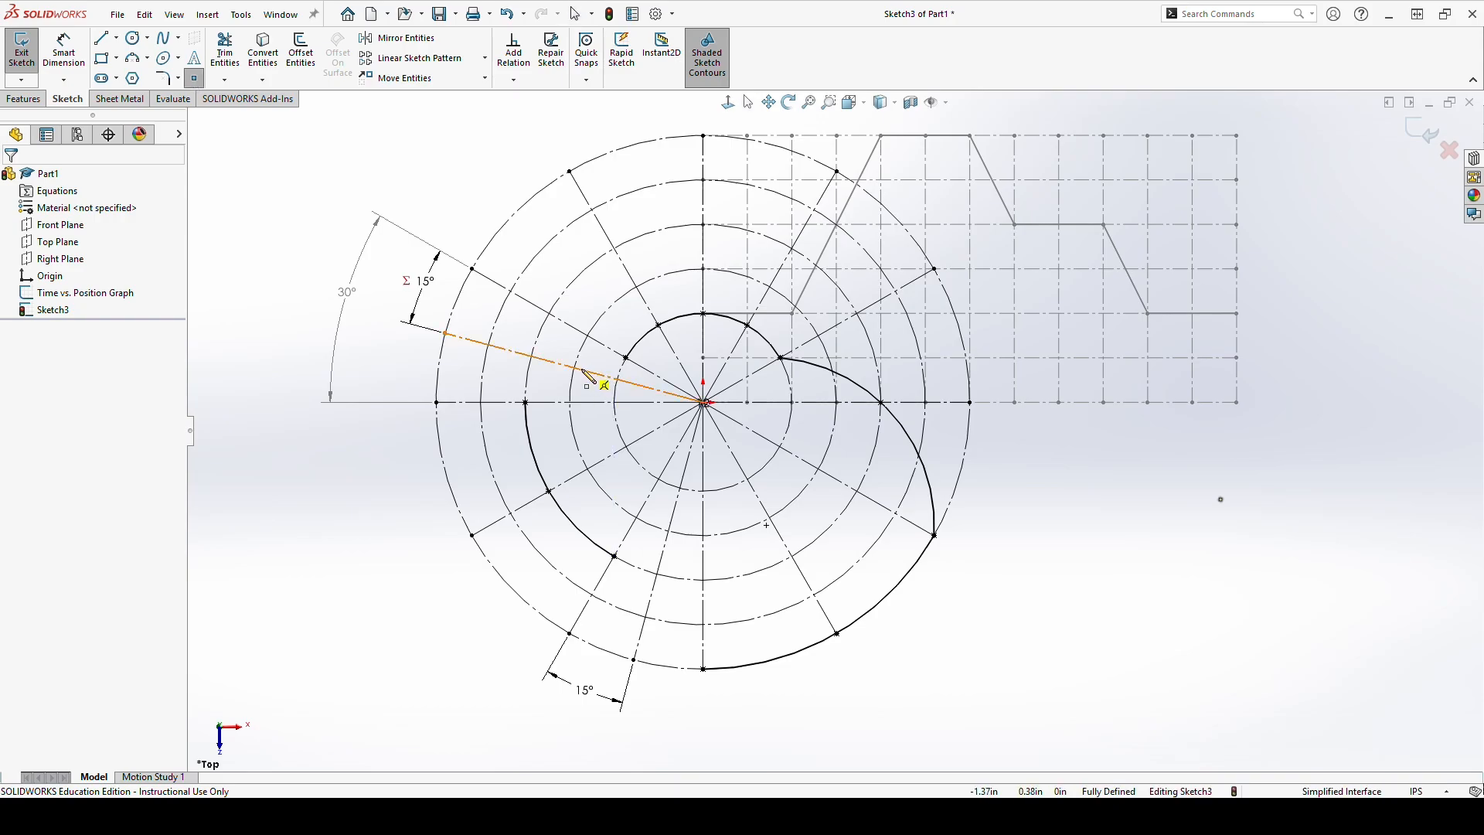
left_click(574, 367)
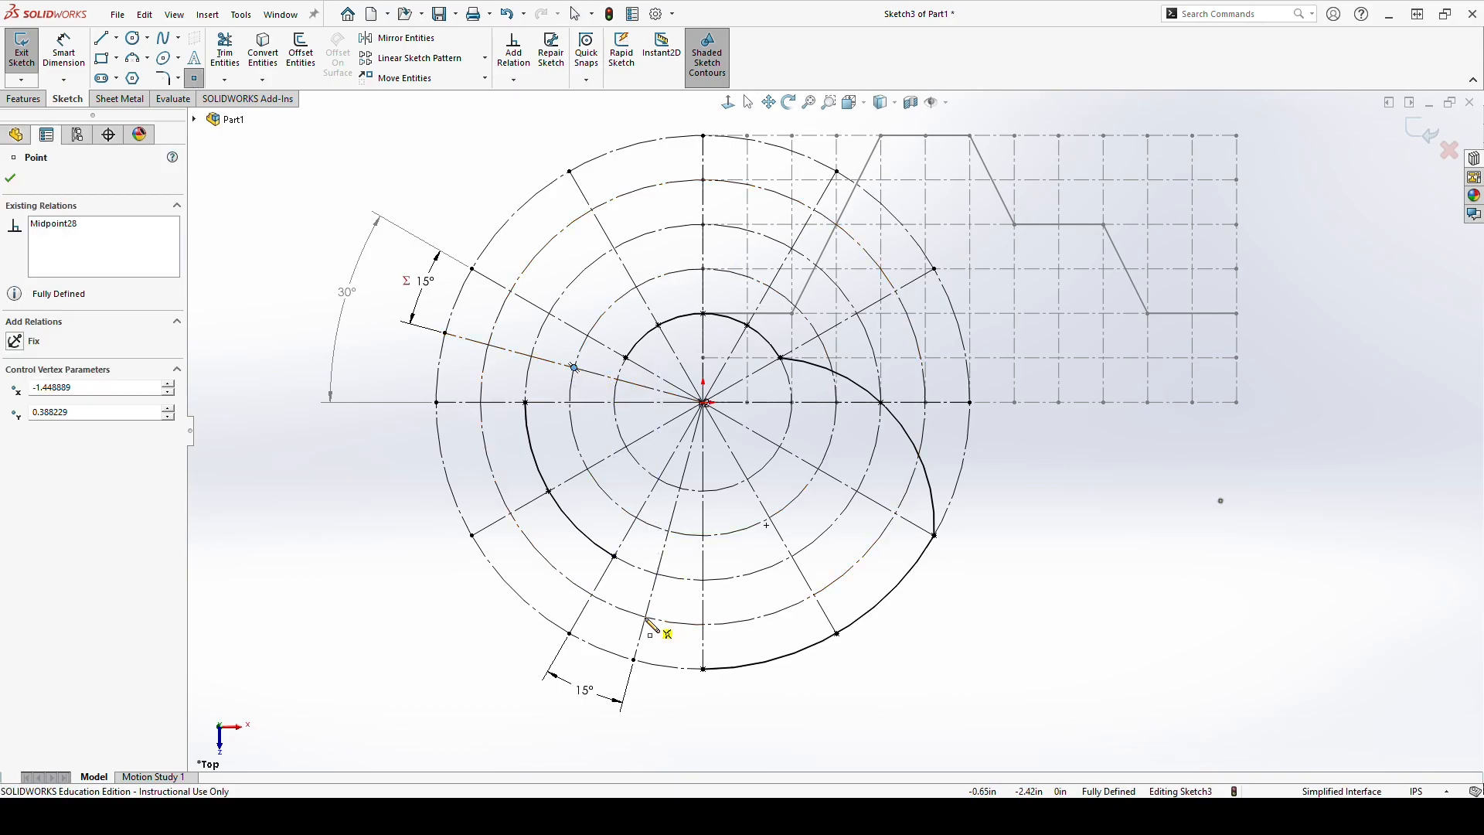
key("Escape")
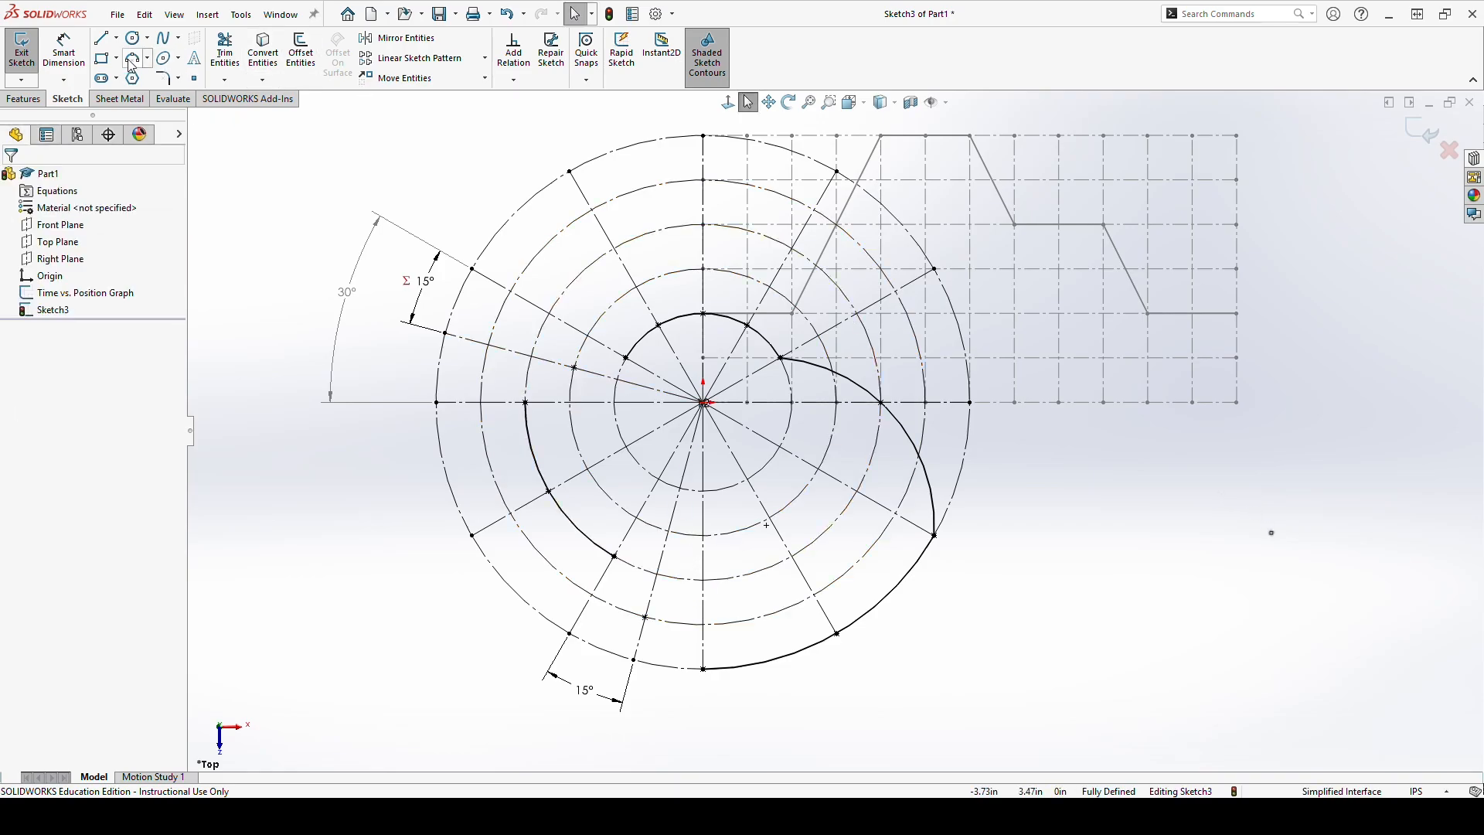
Step: Draw a three-point arc from the 270° point on the 2 in radius circle to the 300° point on the inner circle, passing near the 285° point
left_click(131, 62)
left_click(526, 402)
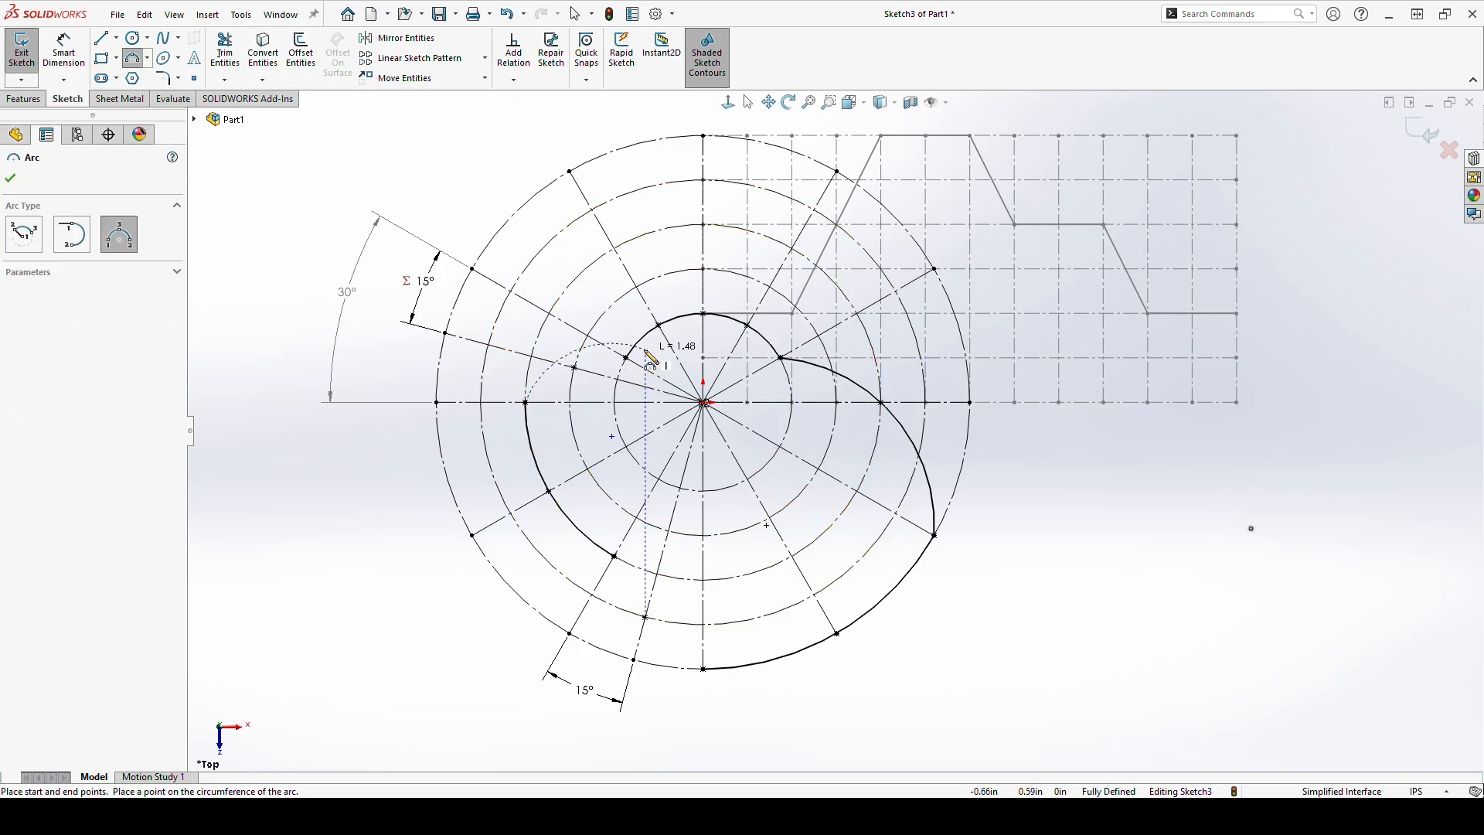
left_click(626, 358)
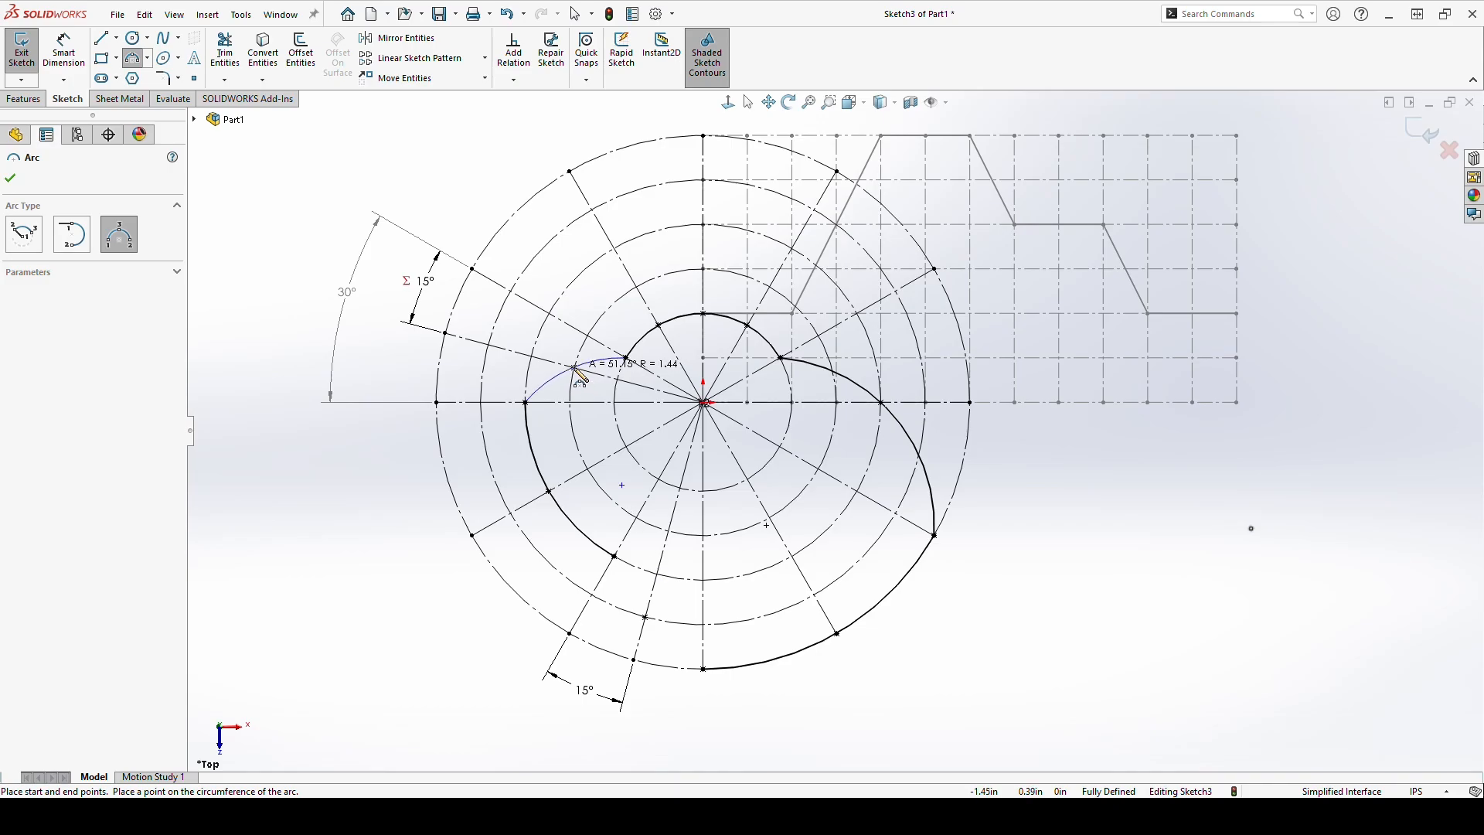
left_click(577, 373)
key("Escape")
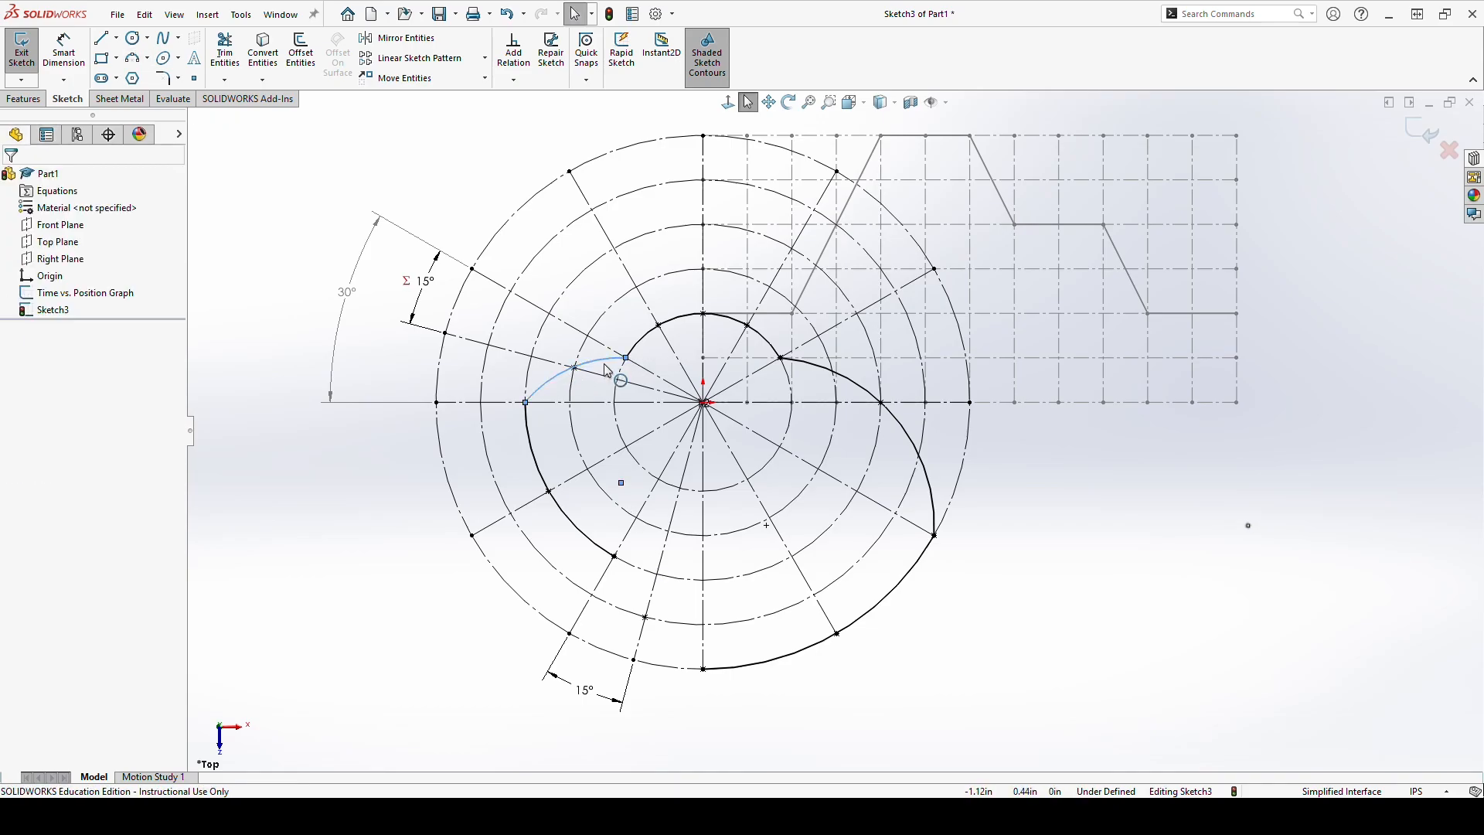
Step: Make the new arc coincident with the 285° point on the 1.5 in radius circle
left_click(586, 367)
left_click(574, 367, "ctrl")
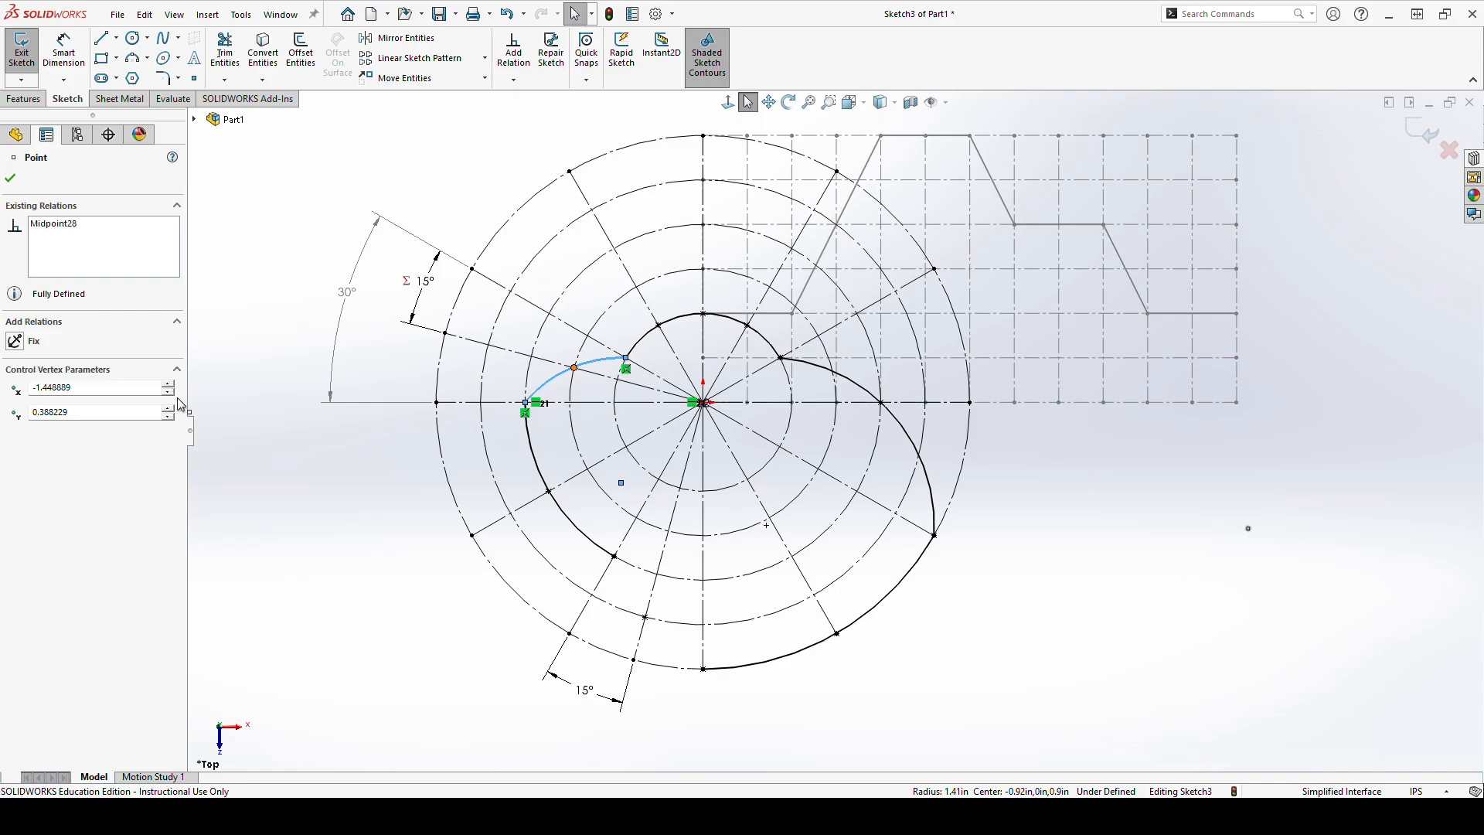
left_click(17, 466)
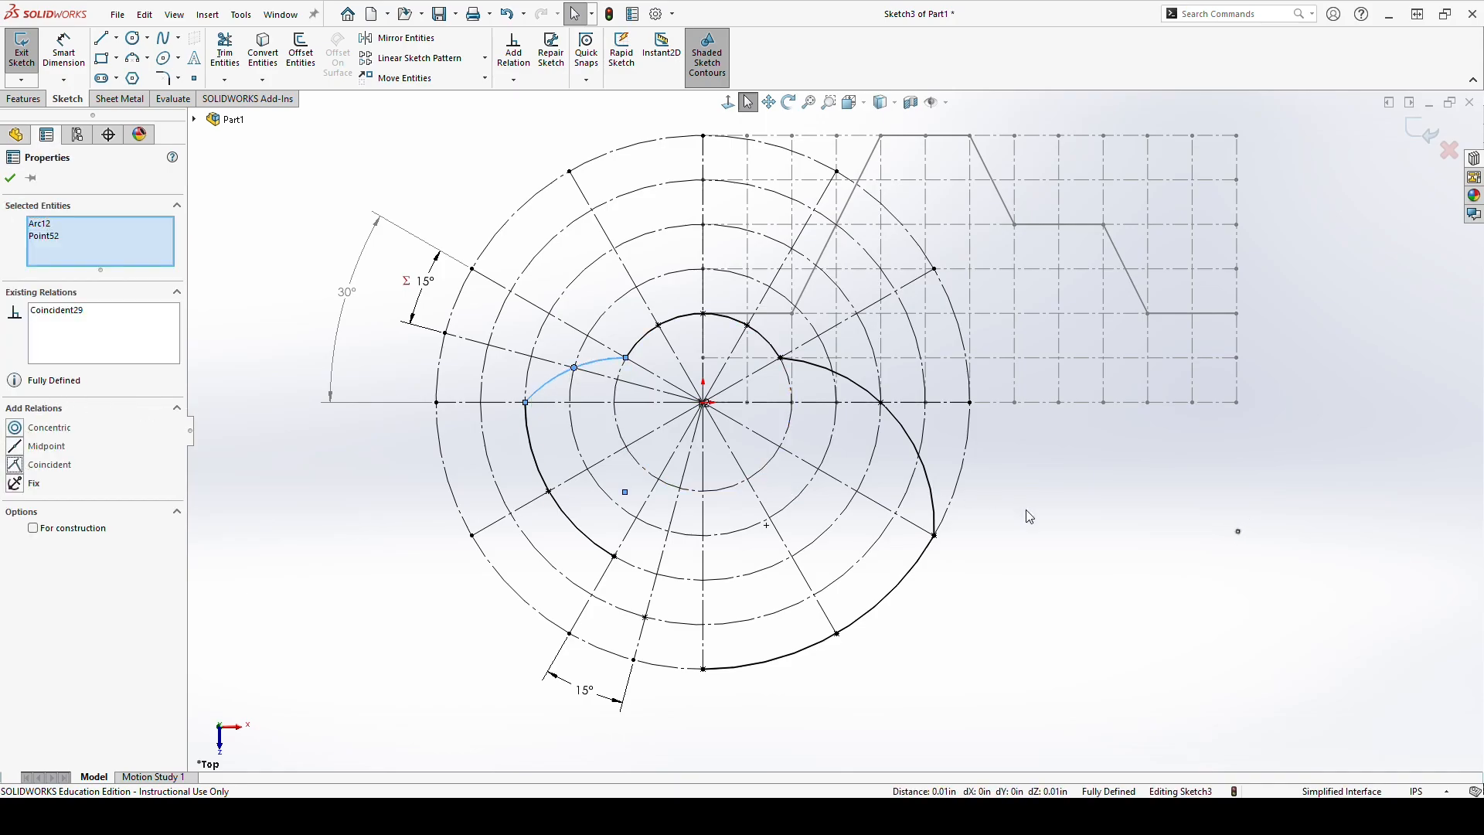
left_click(1074, 531)
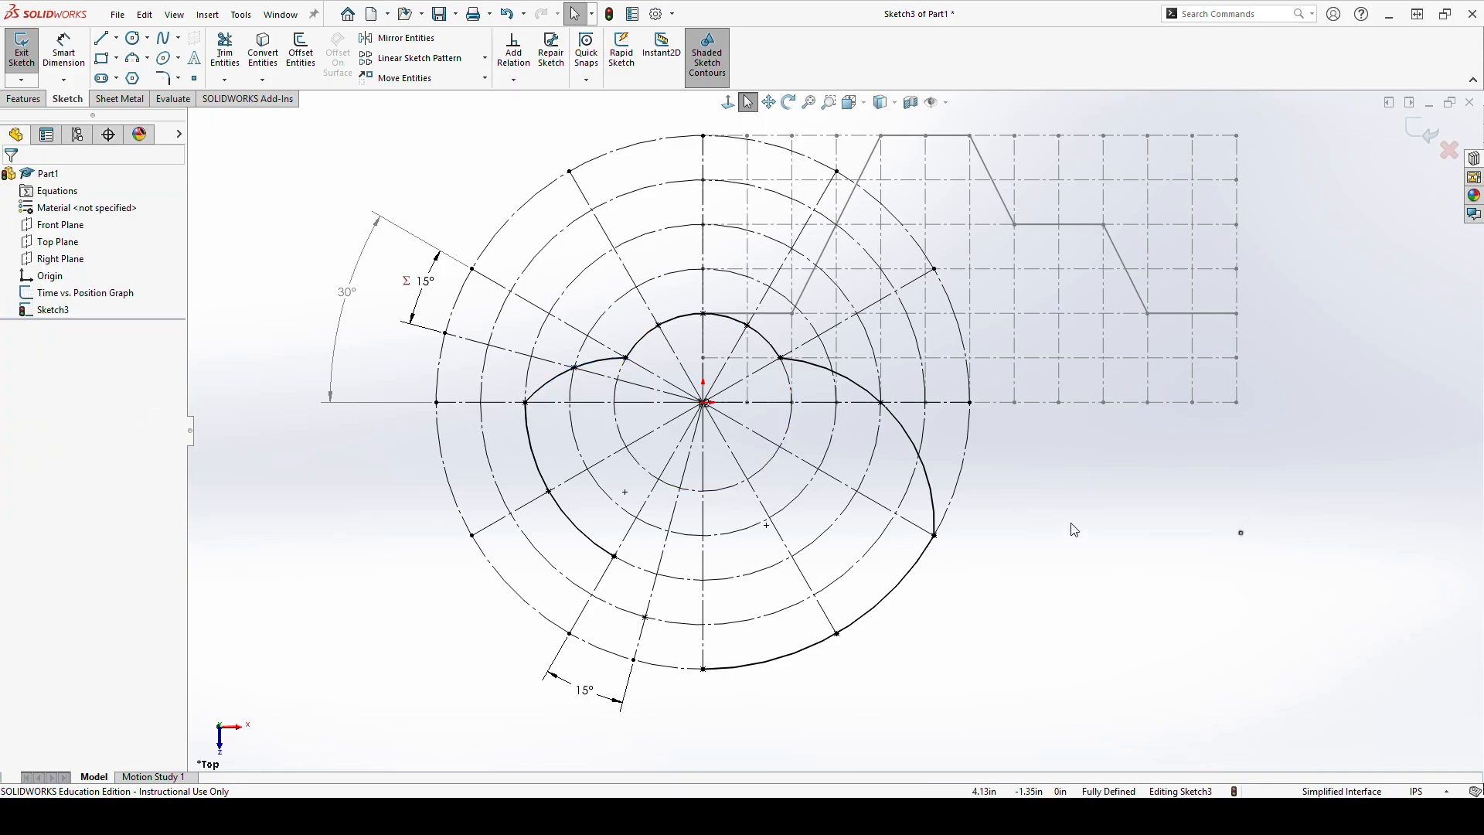
Step: Draw a three-point arc from the 210° point on the 2 in radius circle to the outer circle's 180° point, coincident with the 195° point
left_click(132, 58)
left_click(615, 556)
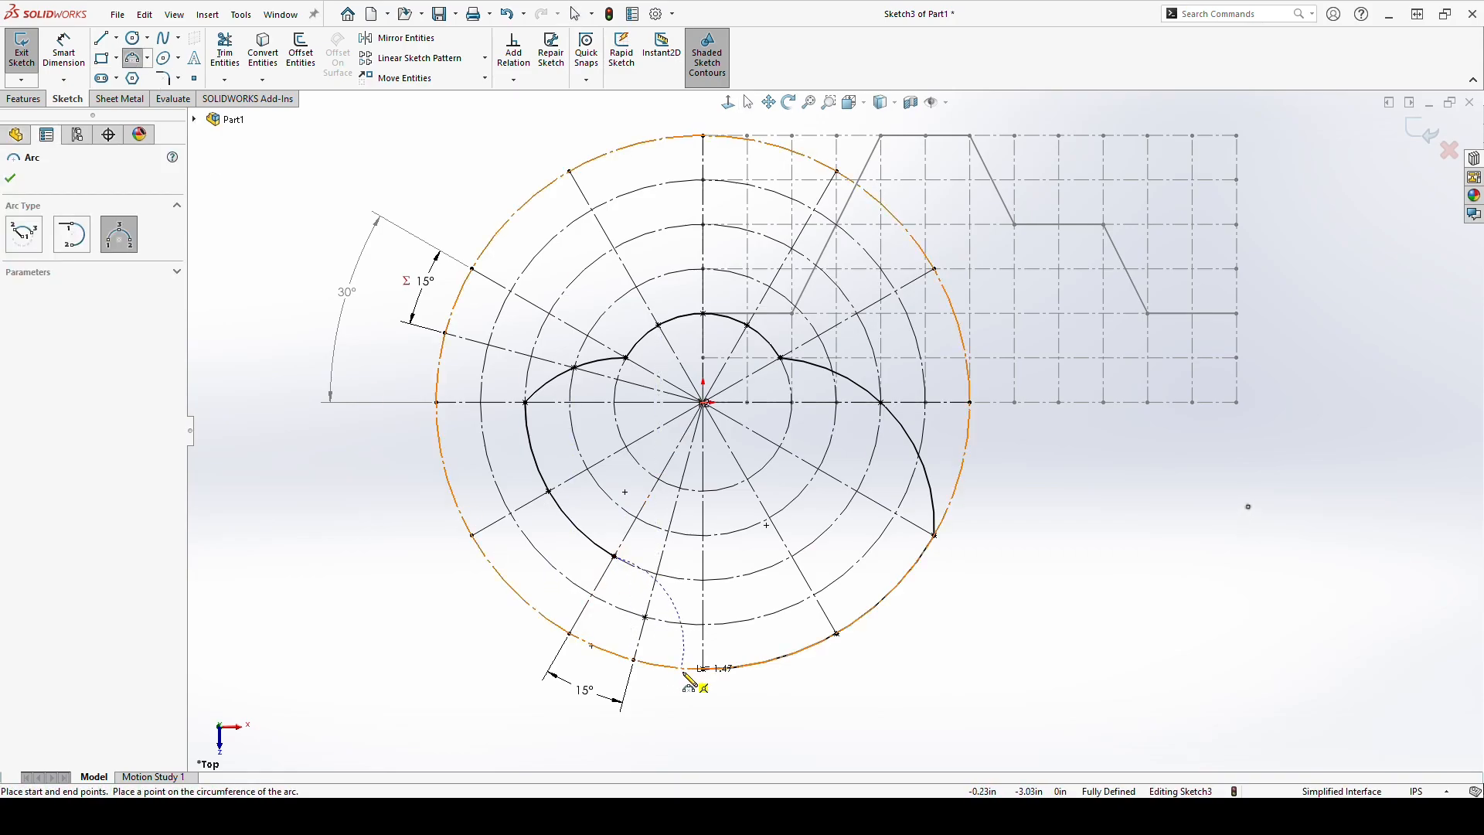
left_click(704, 669)
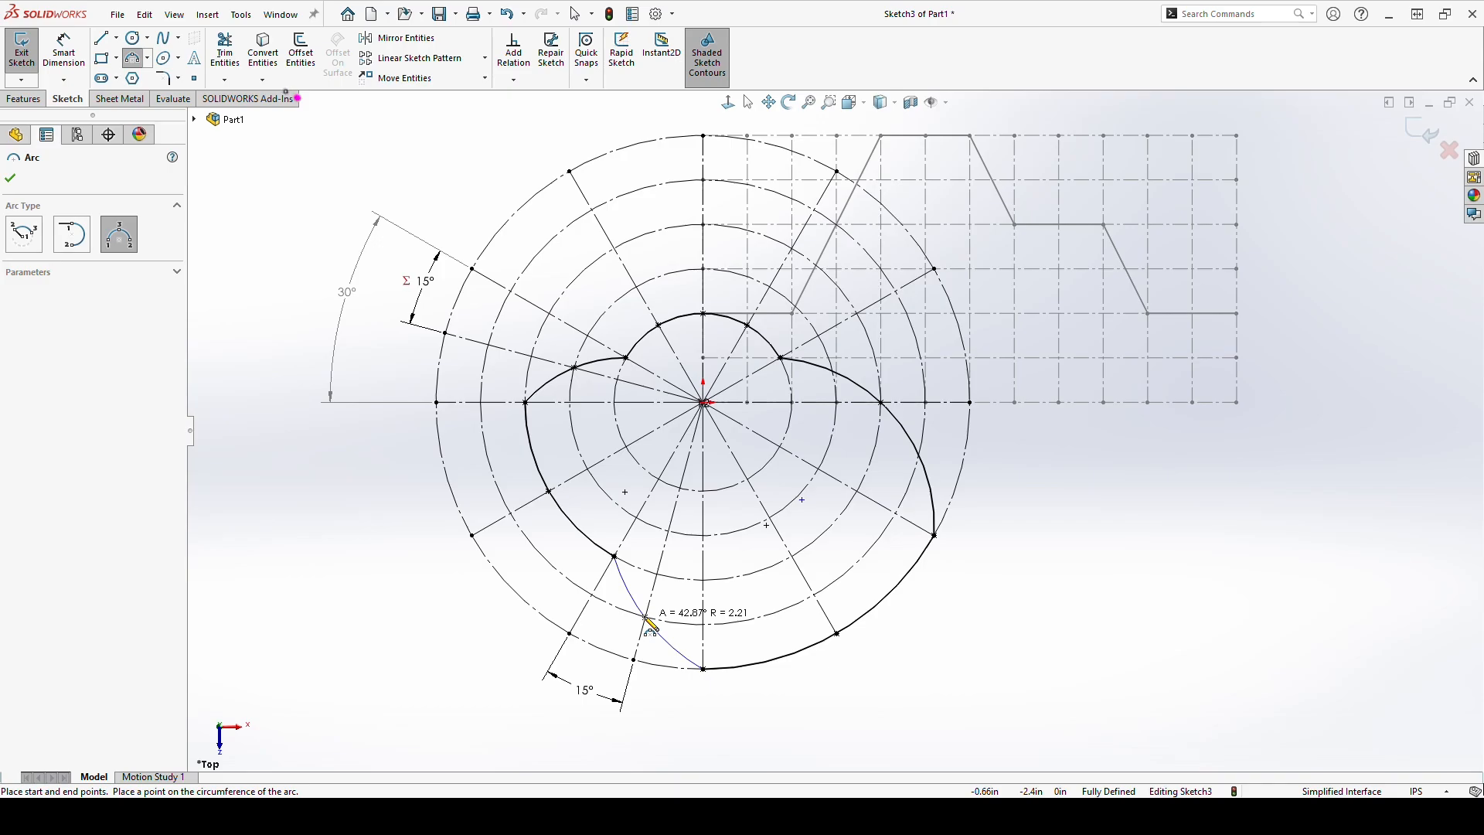
left_click(647, 619)
left_click(645, 618, "ctrl")
left_click(15, 463)
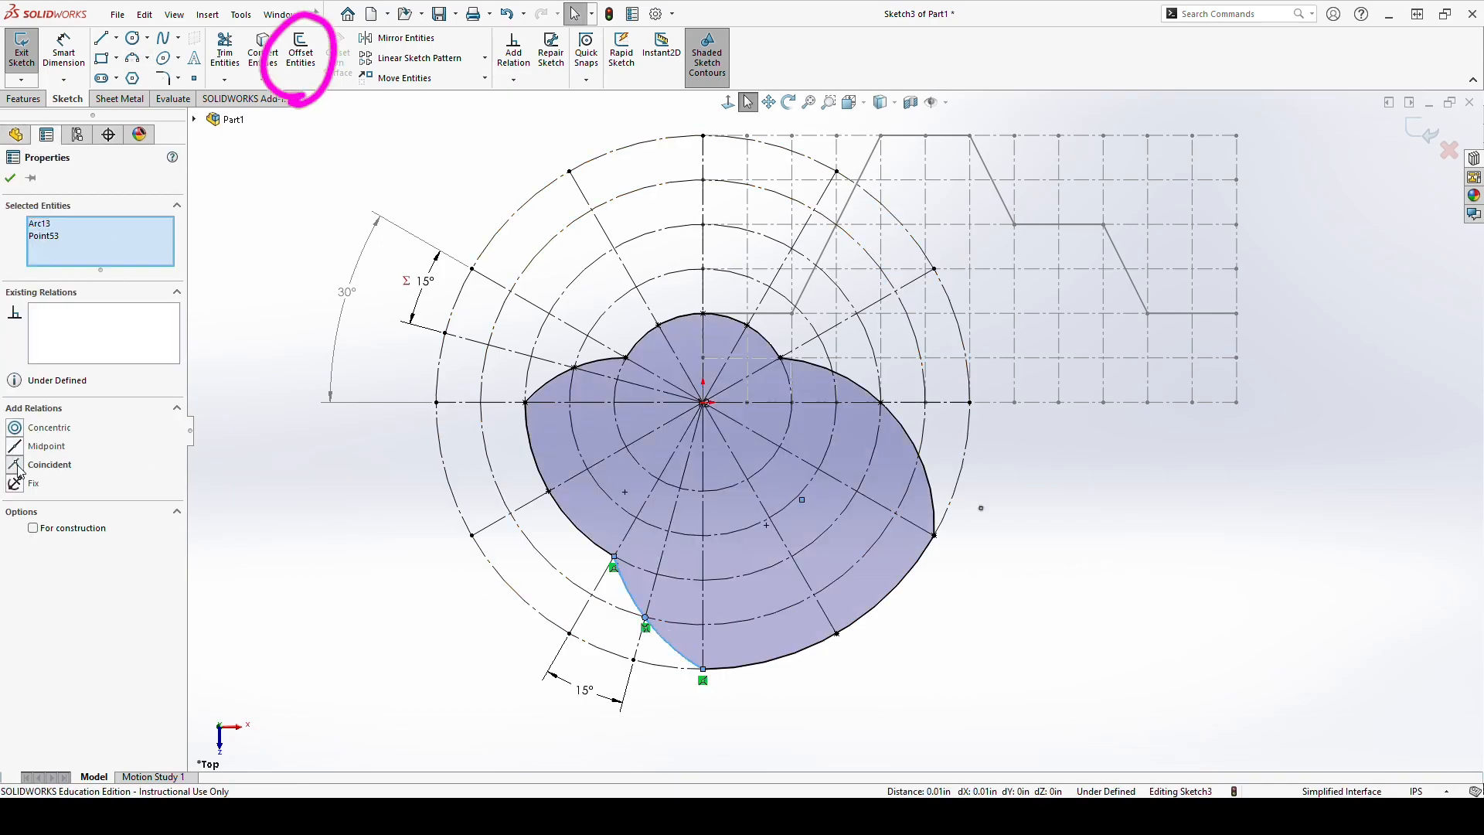
left_click(971, 597)
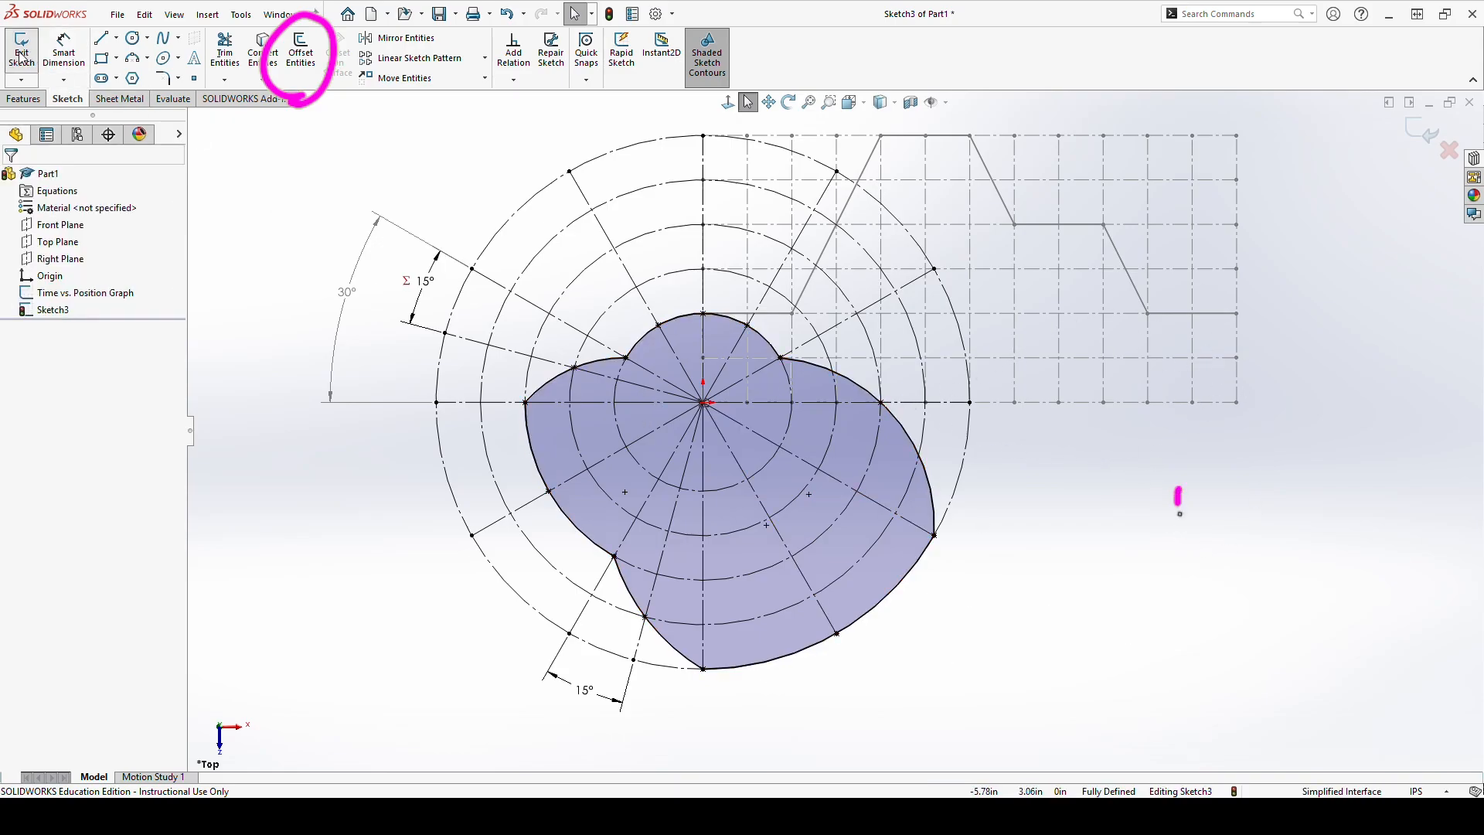
Step: Hide the Time vs. Position Graph sketch and finish editing the cam profile sketch
left_click(101, 293)
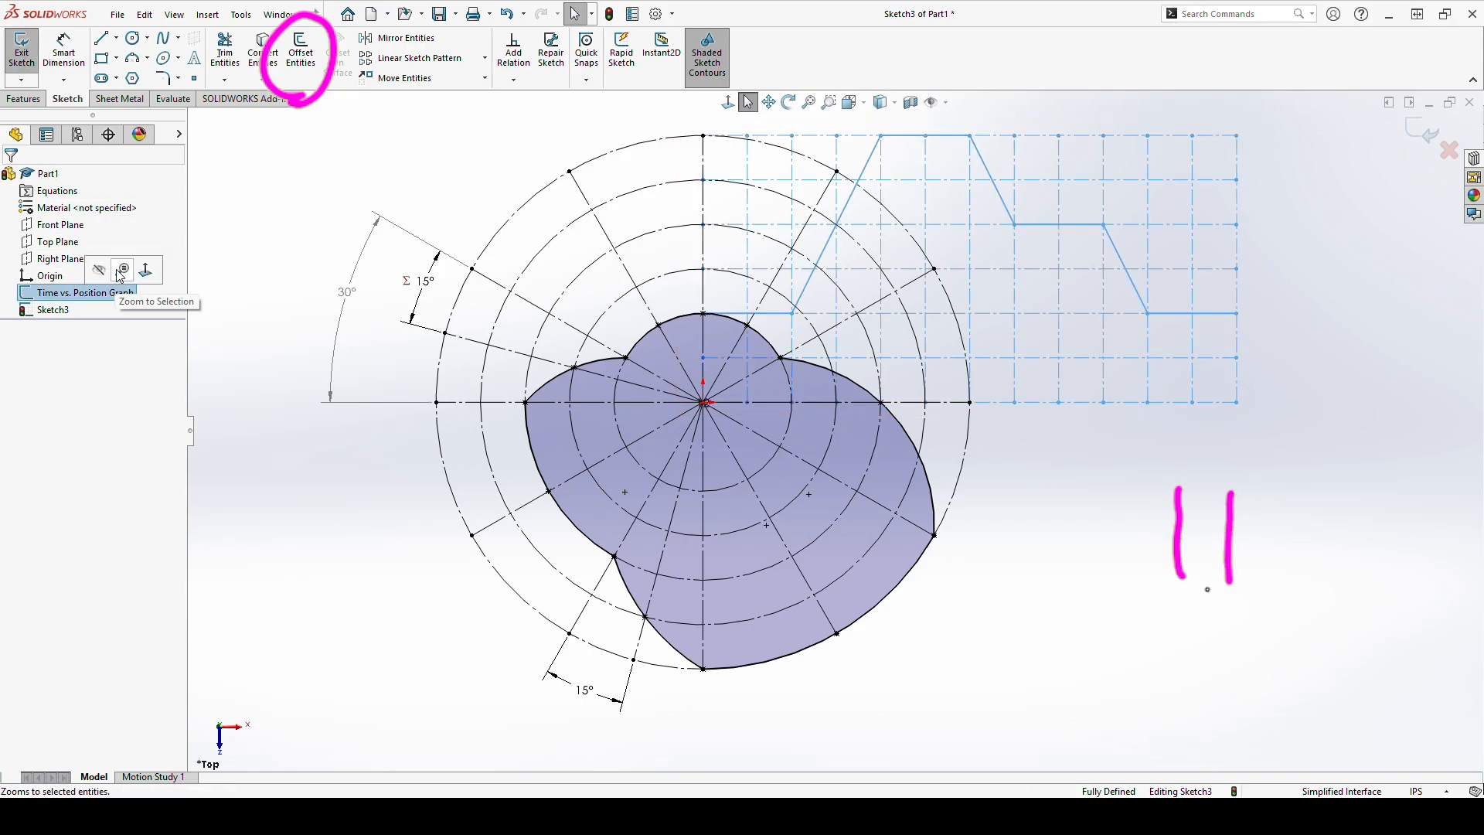
left_click(99, 271)
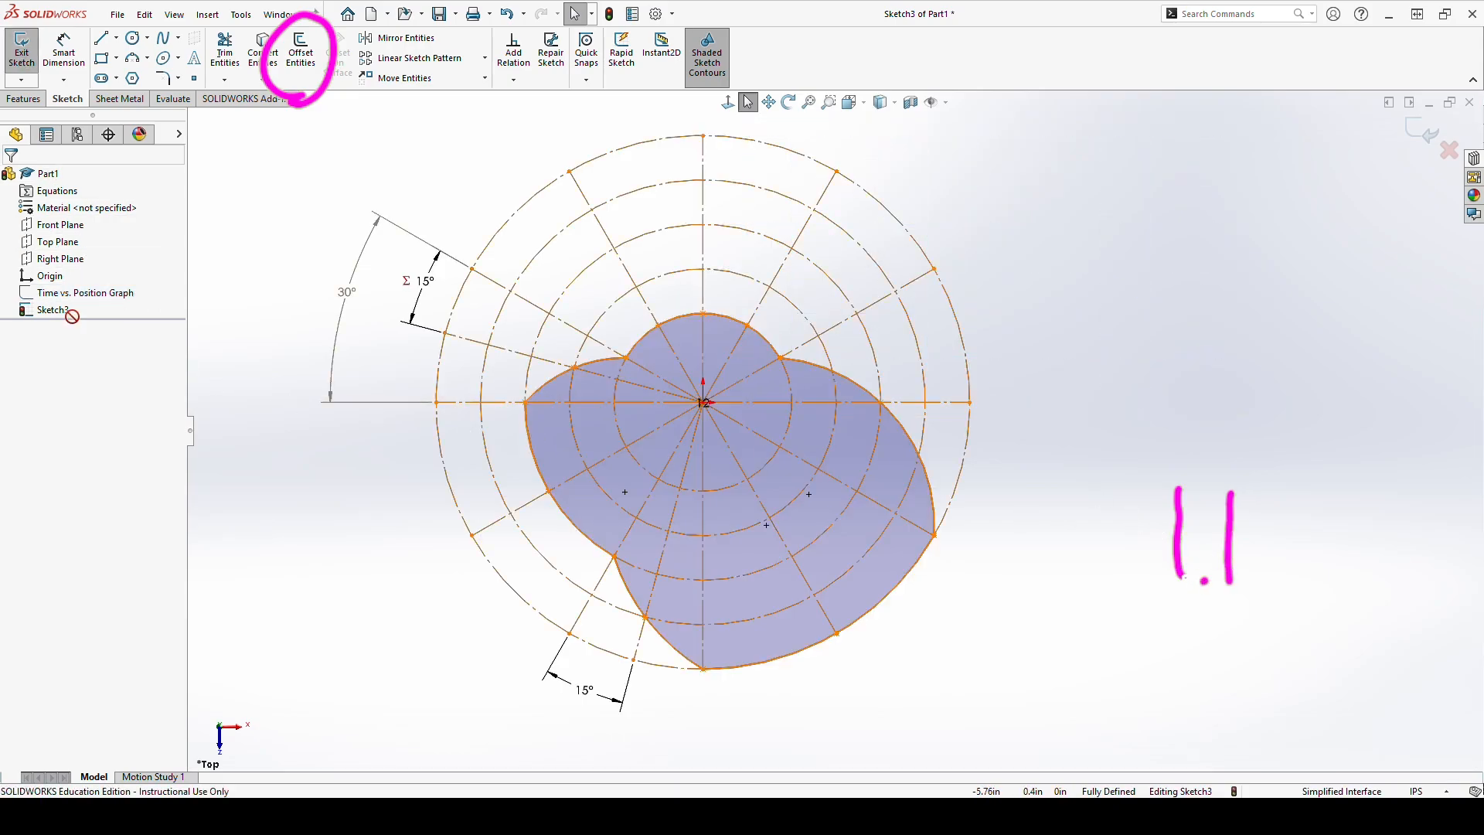
left_click(23, 55)
left_click(1138, 539)
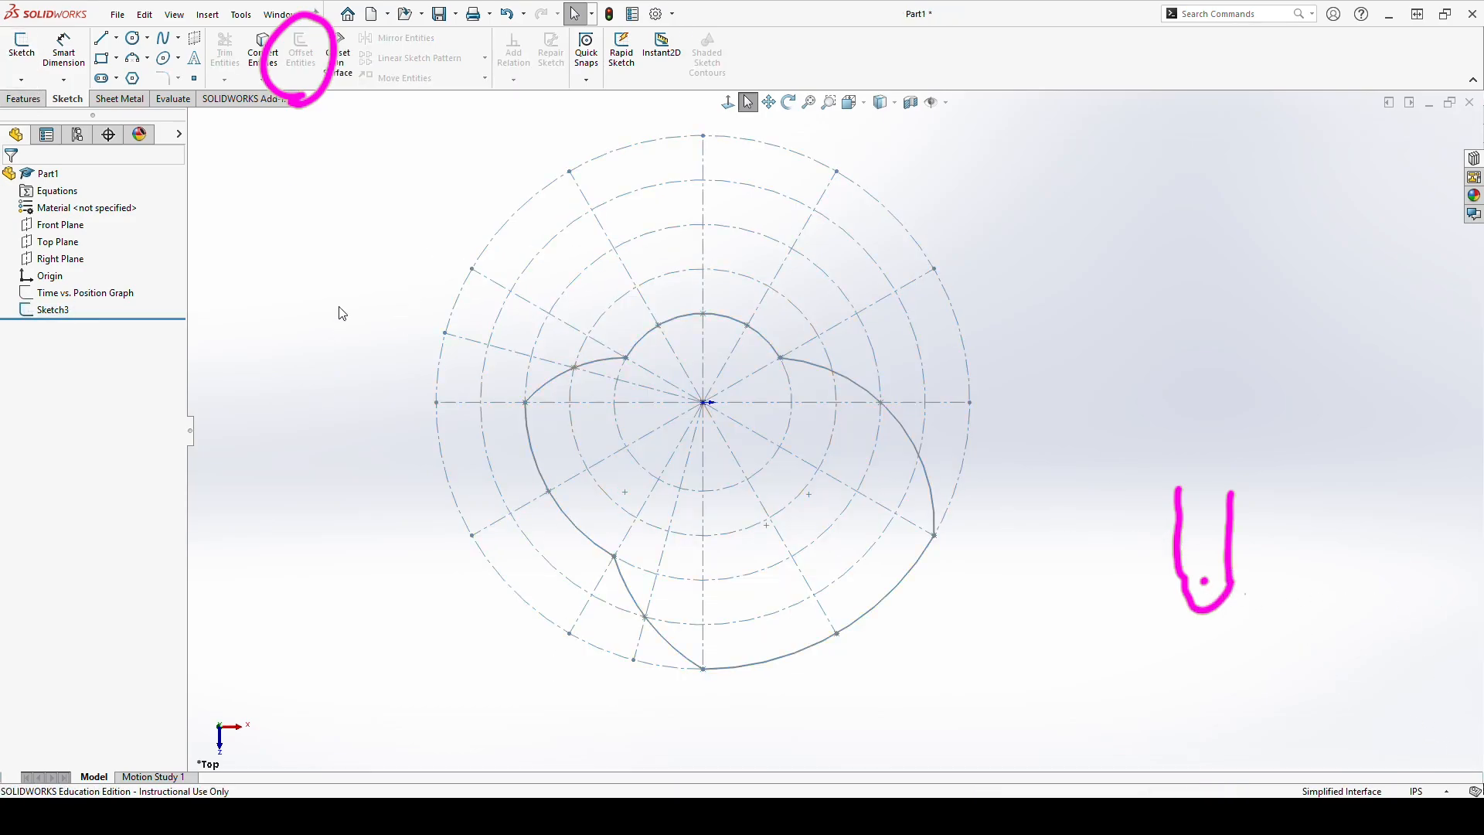
Step: Convert the six cam profile arcs into a new sketch on the Top Plane and hide Sketch3
left_click(58, 241)
left_click(22, 47)
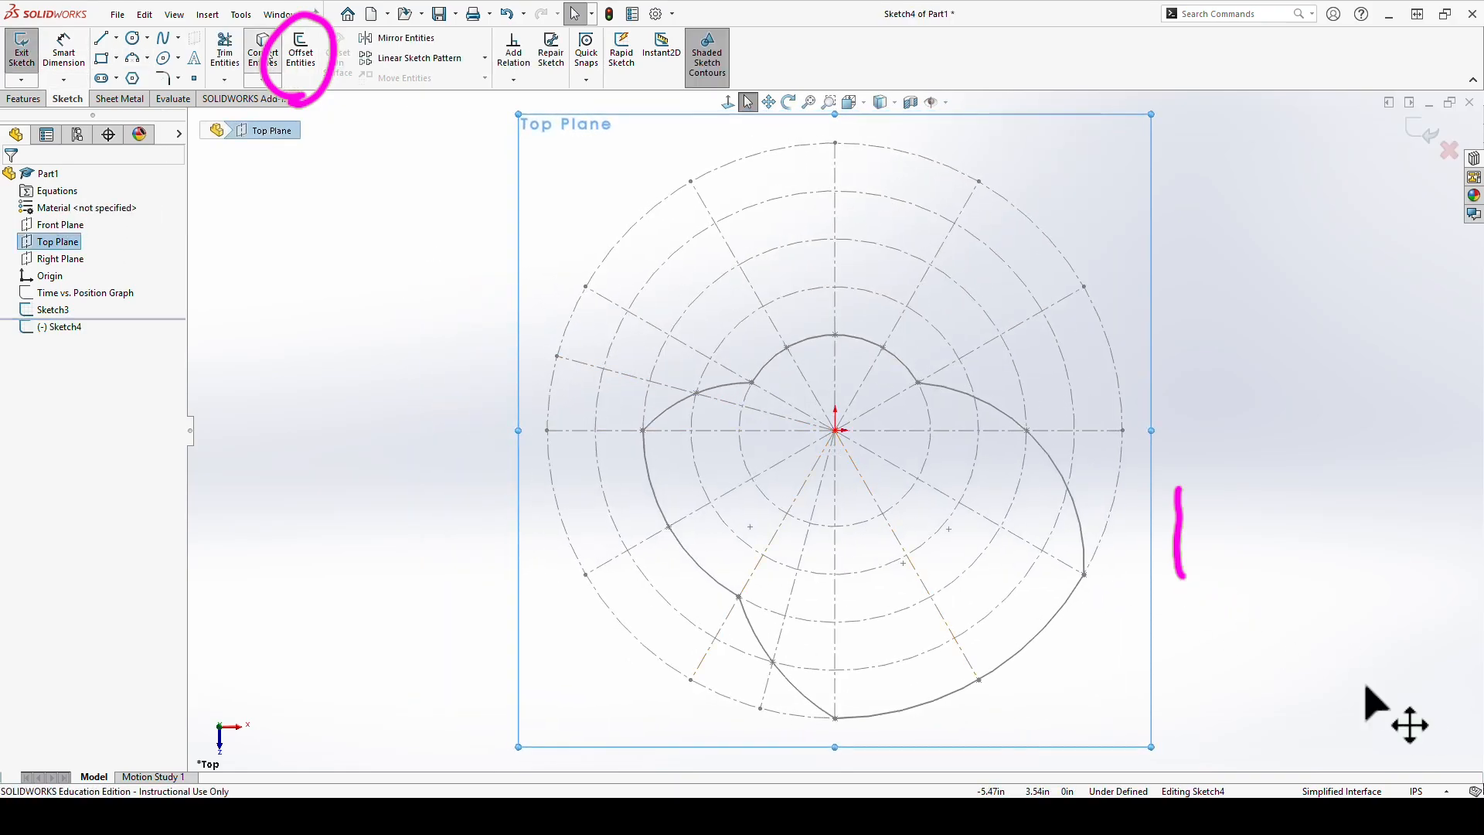
left_click(263, 50)
left_click(883, 349)
left_click(971, 402)
left_click(1034, 639)
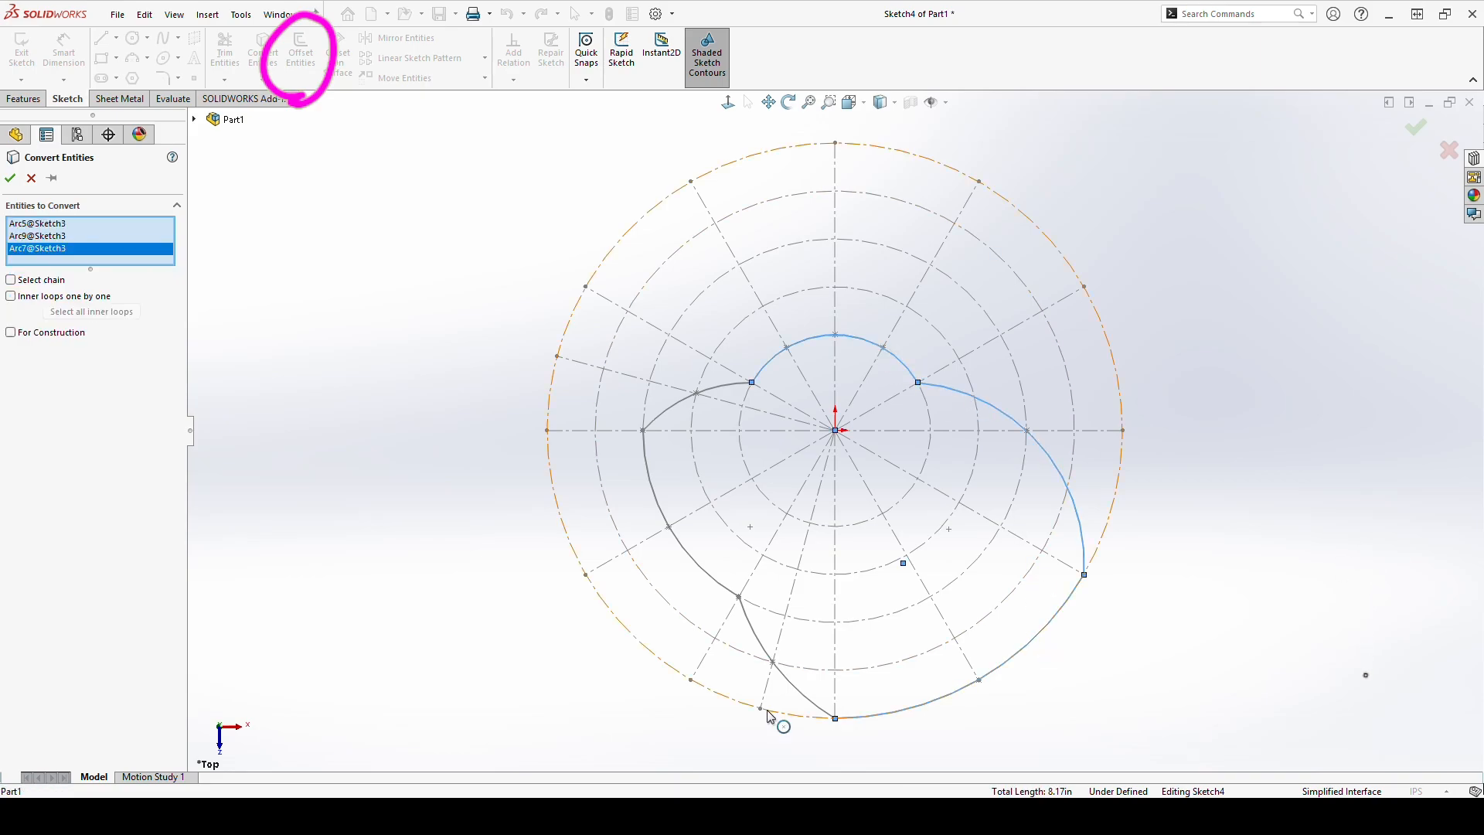
left_click(796, 696)
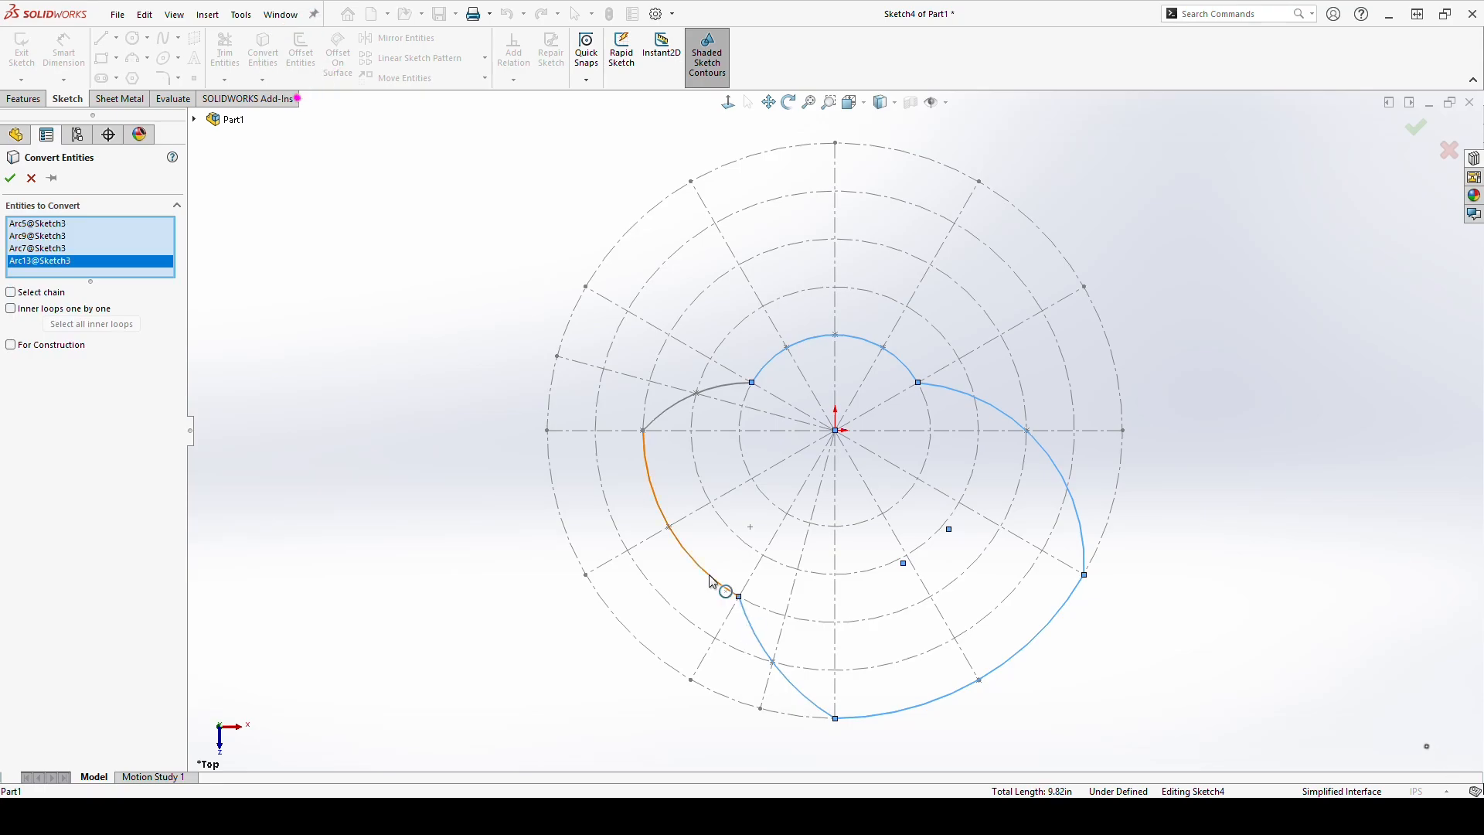
left_click(712, 582)
left_click(672, 415)
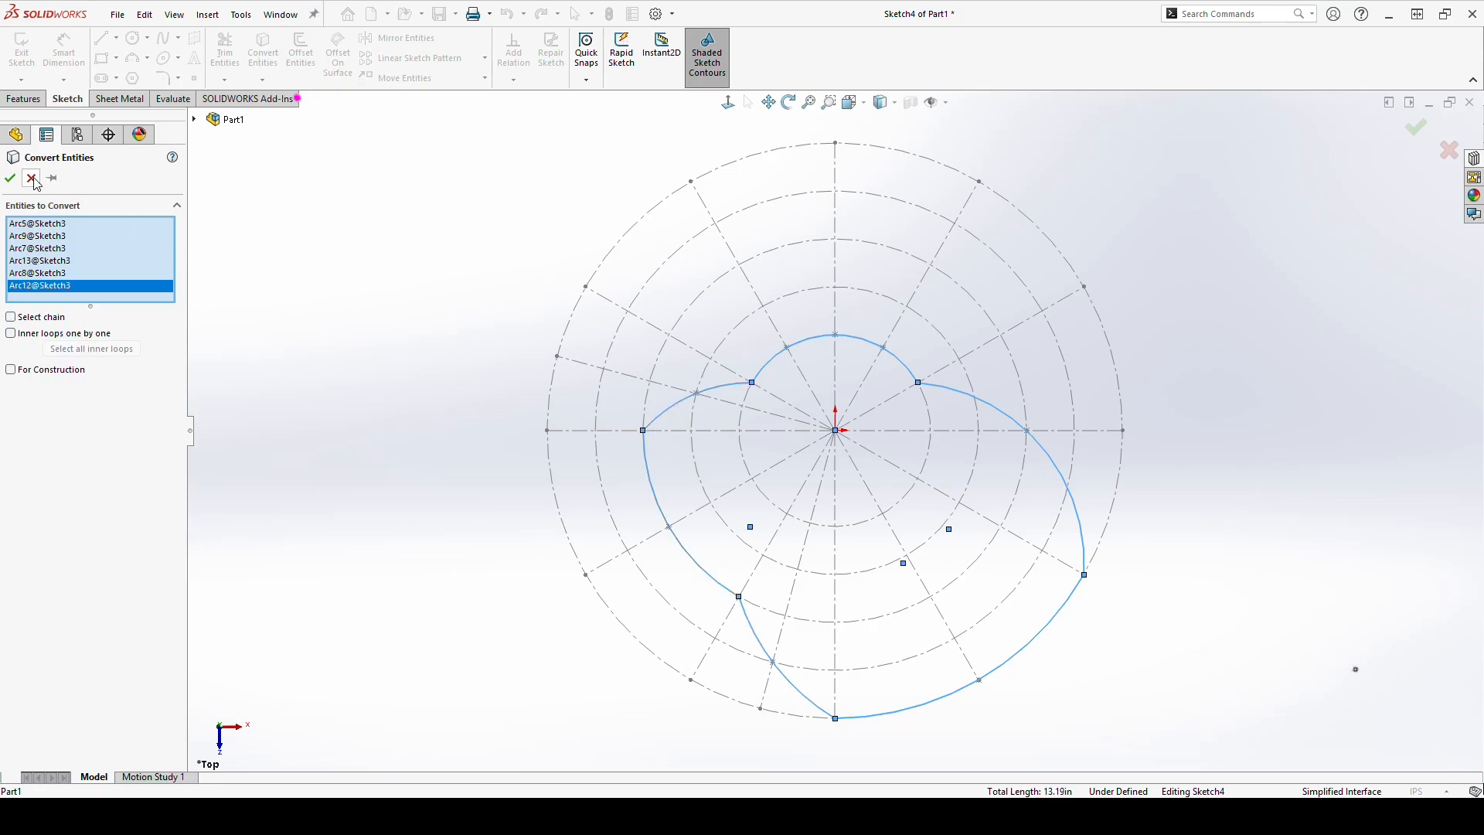
left_click(10, 179)
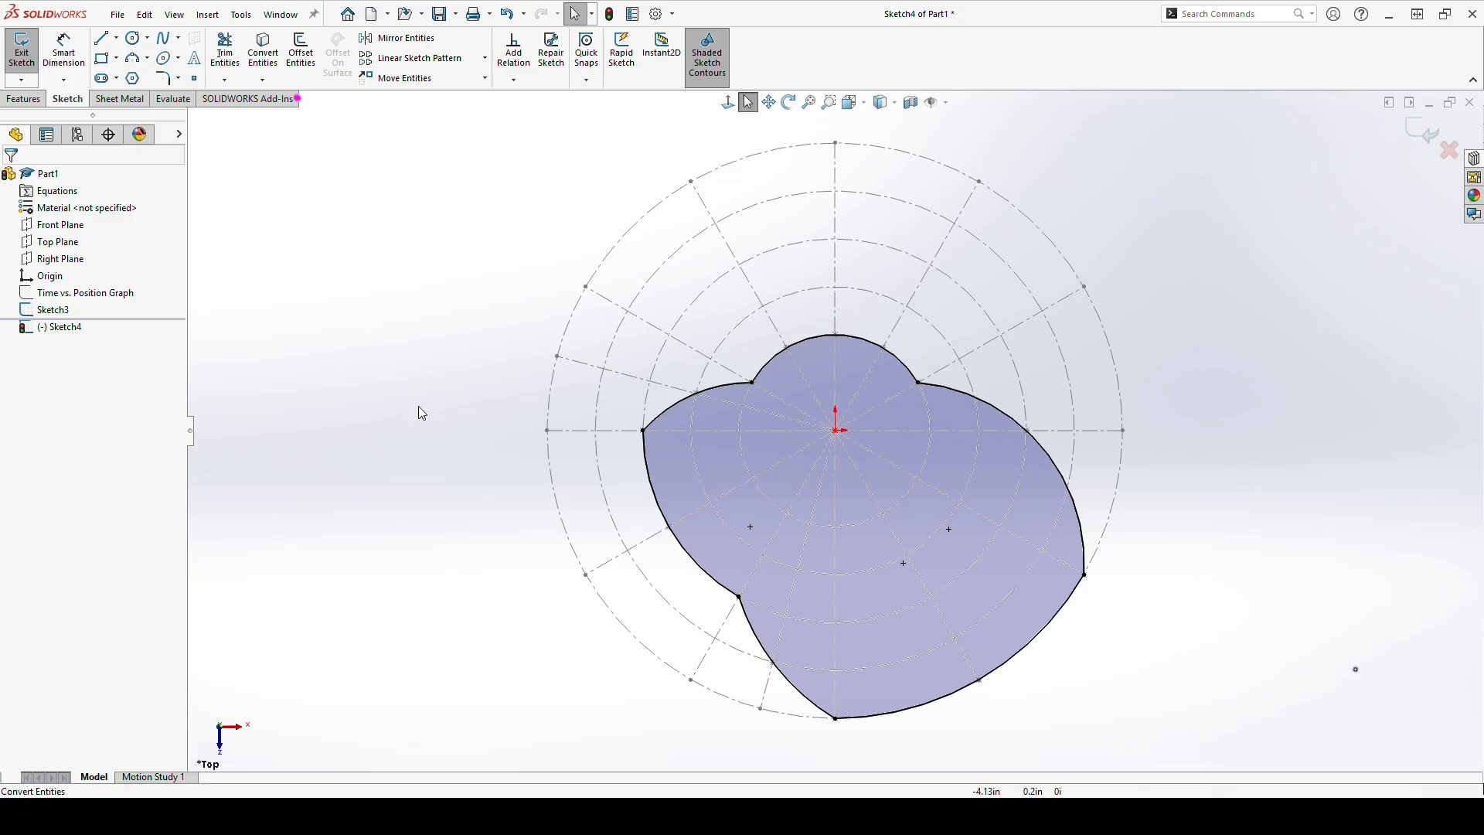
left_click(52, 309)
left_click(74, 287)
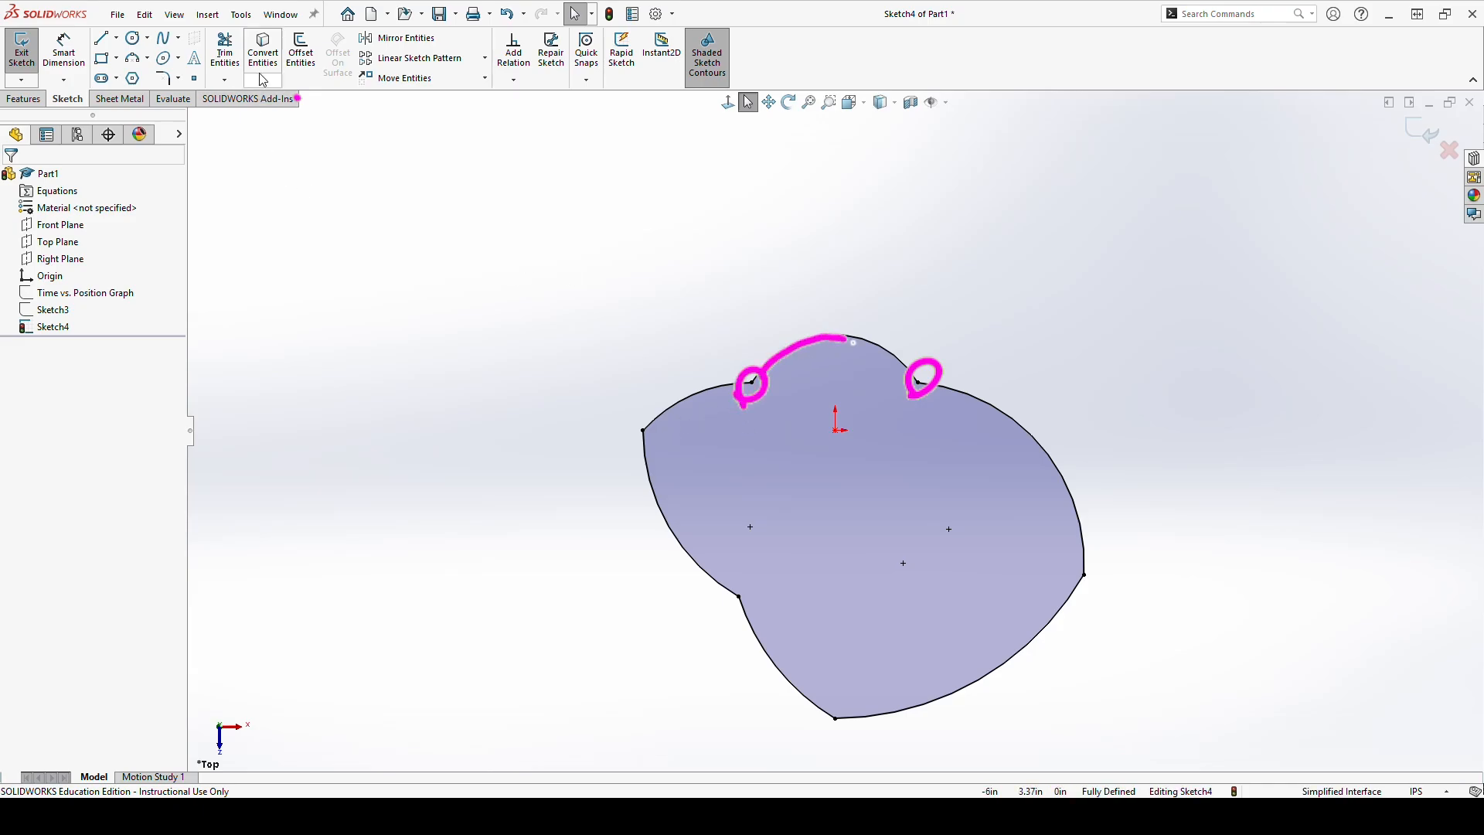
left_click(251, 18)
mouse_move(355, 364)
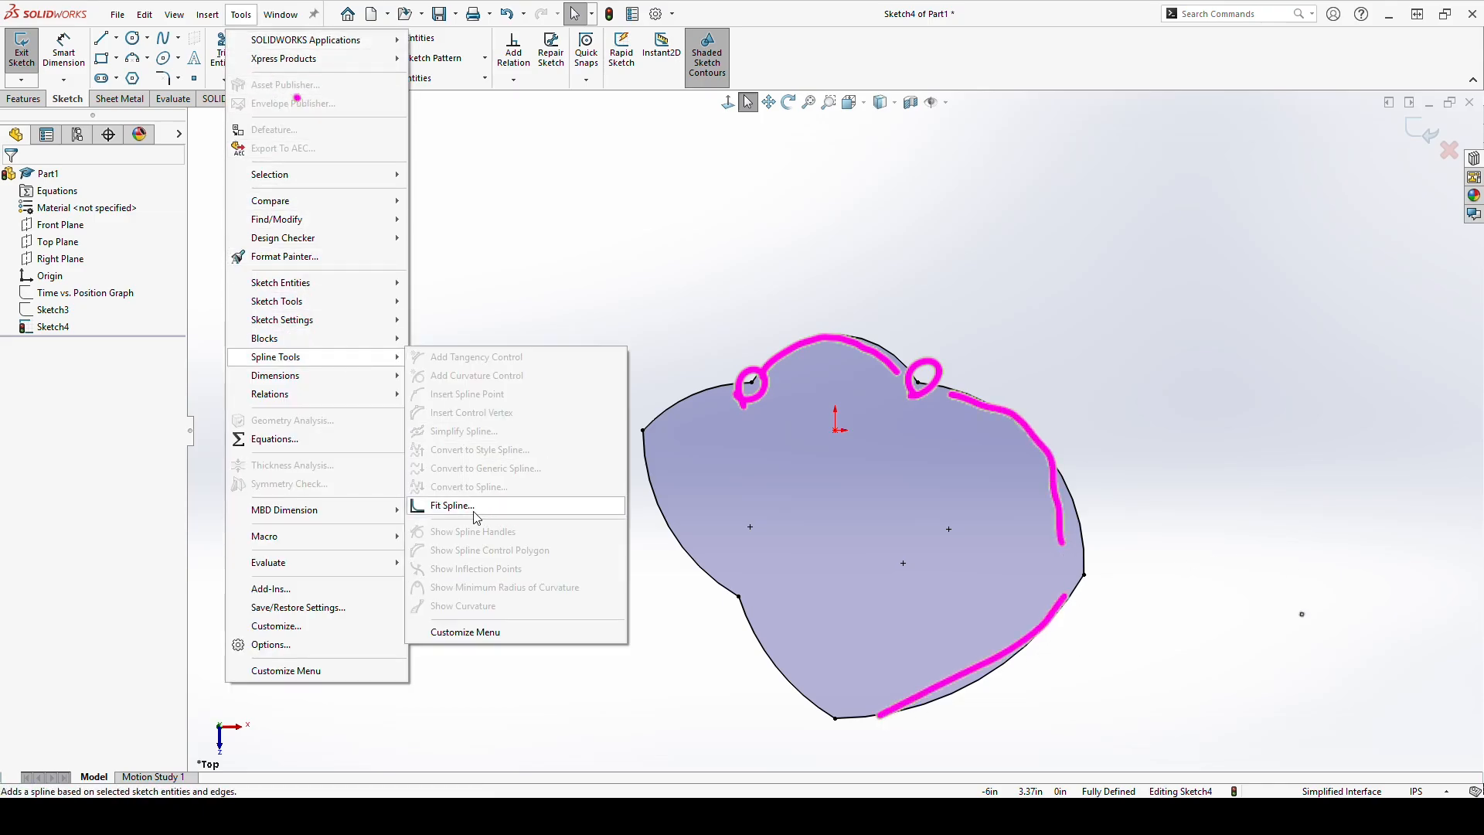
left_click(479, 512)
left_click(711, 401)
left_click(714, 403)
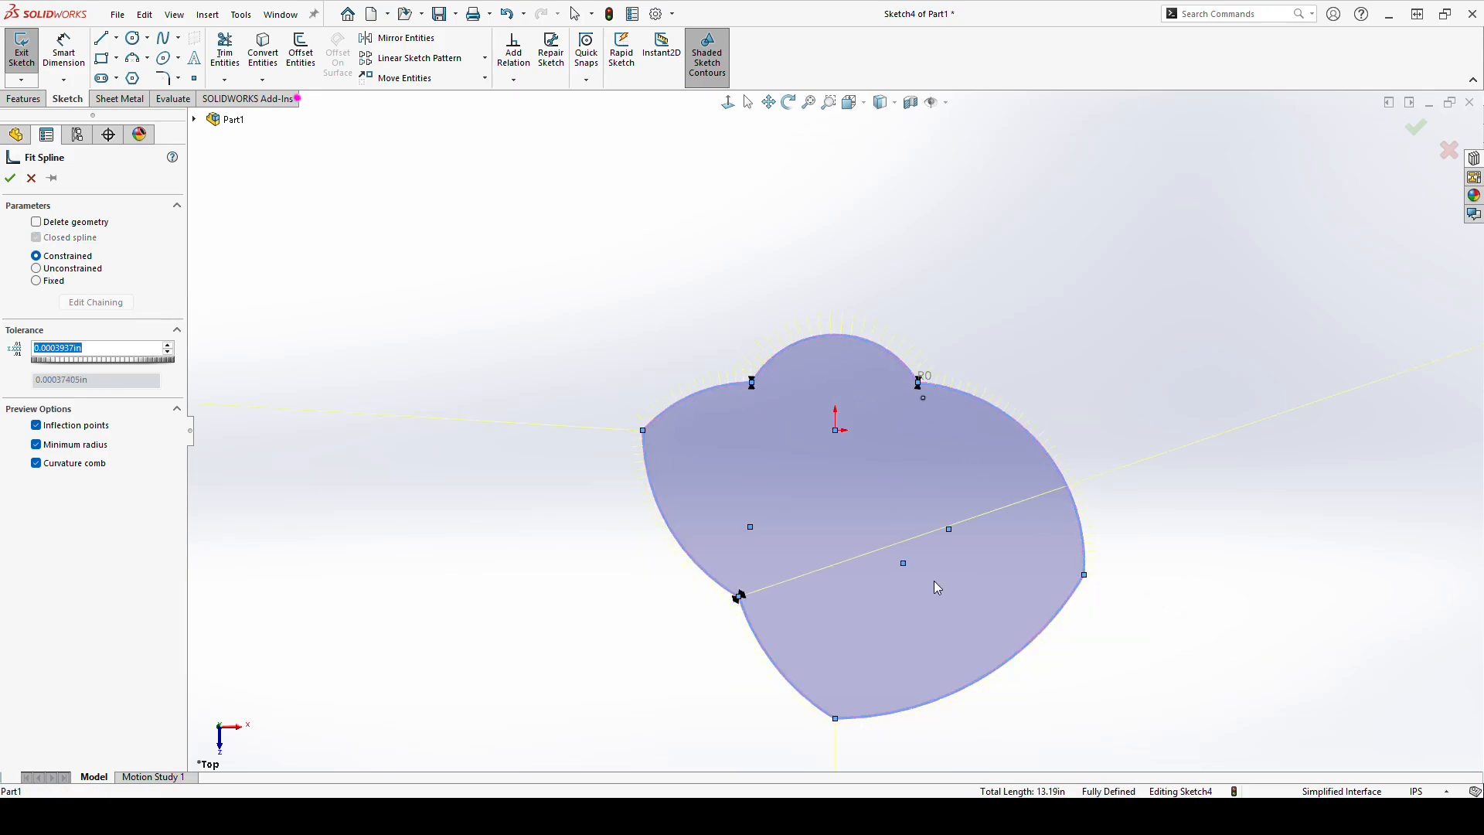
scroll(955, 656, "up", 3)
scroll(956, 655, "down", 3)
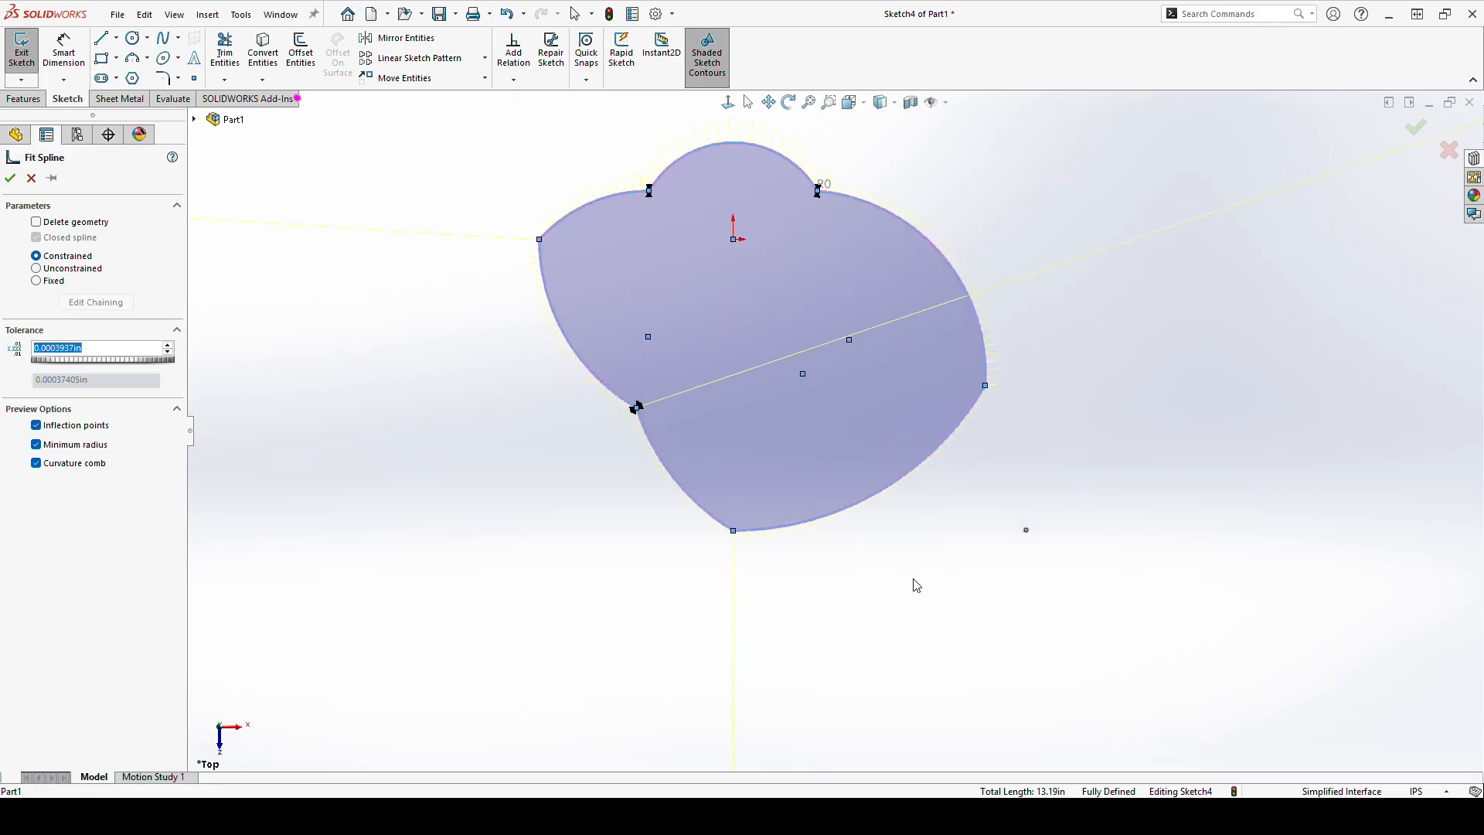
scroll(863, 224, "down", 2)
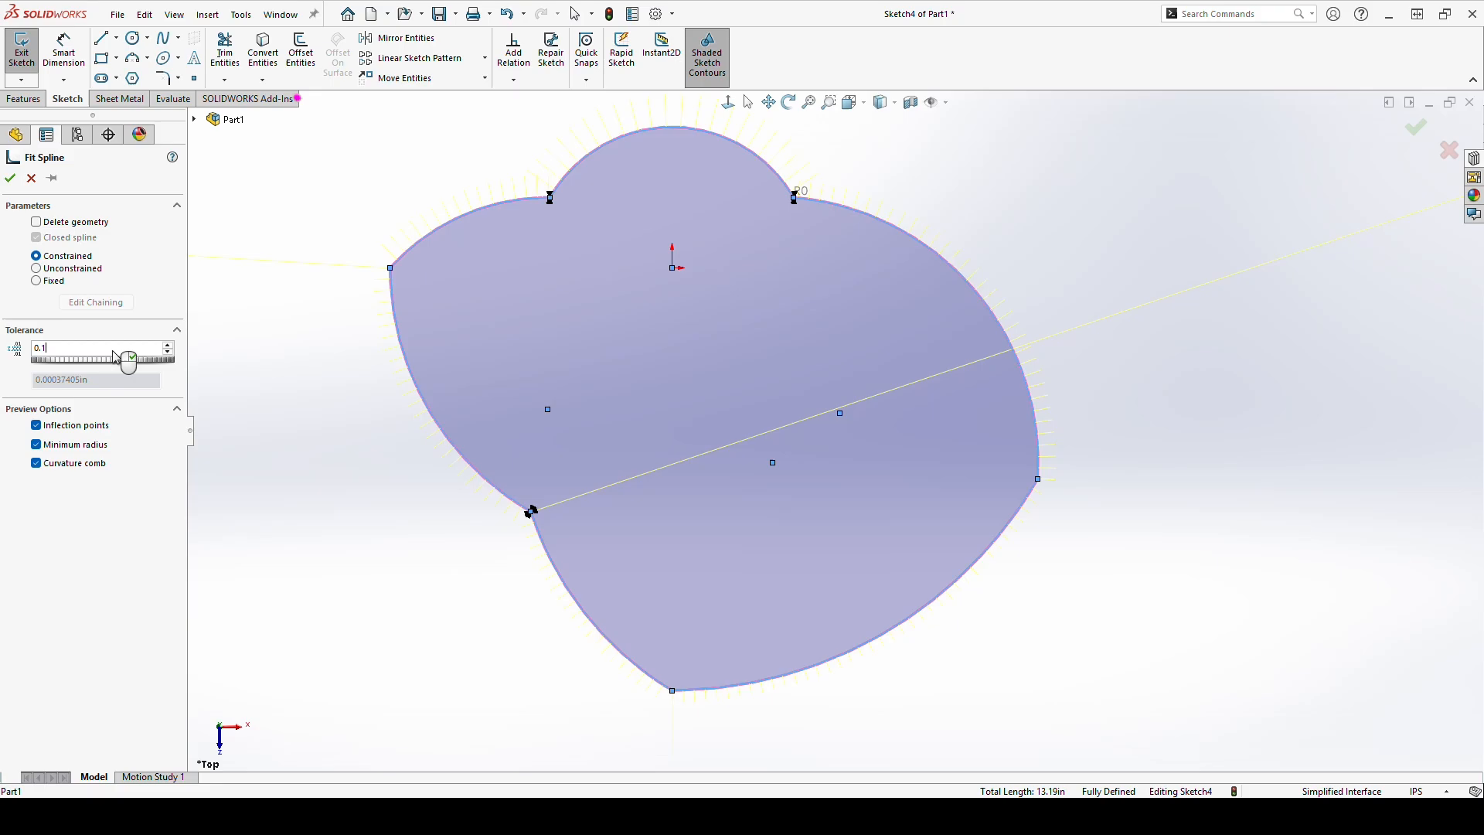
key("Return")
scroll(297, 325, "down", 2)
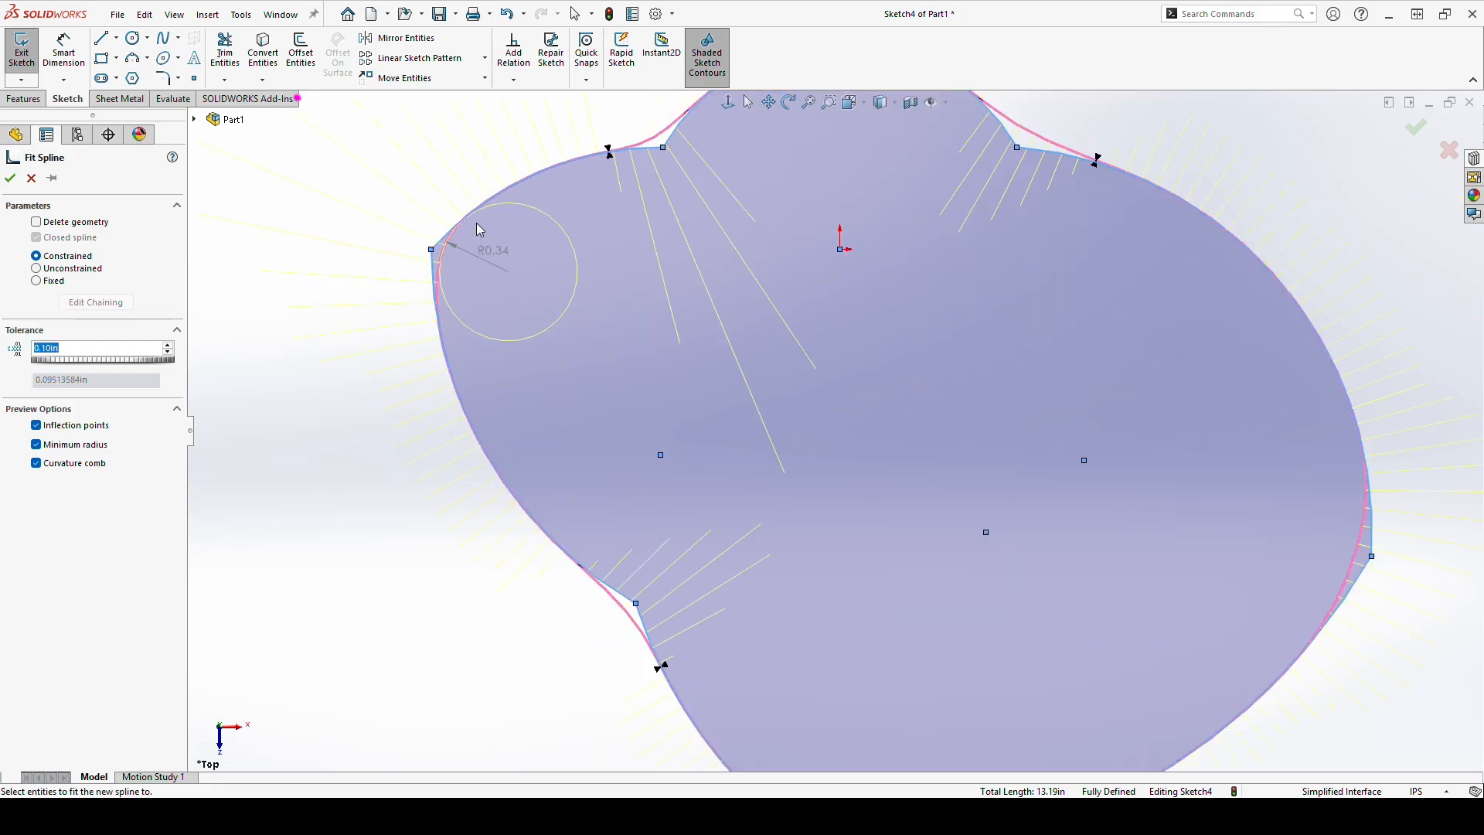
scroll(303, 298, "up", 2)
left_click_drag(154, 360, 133, 360)
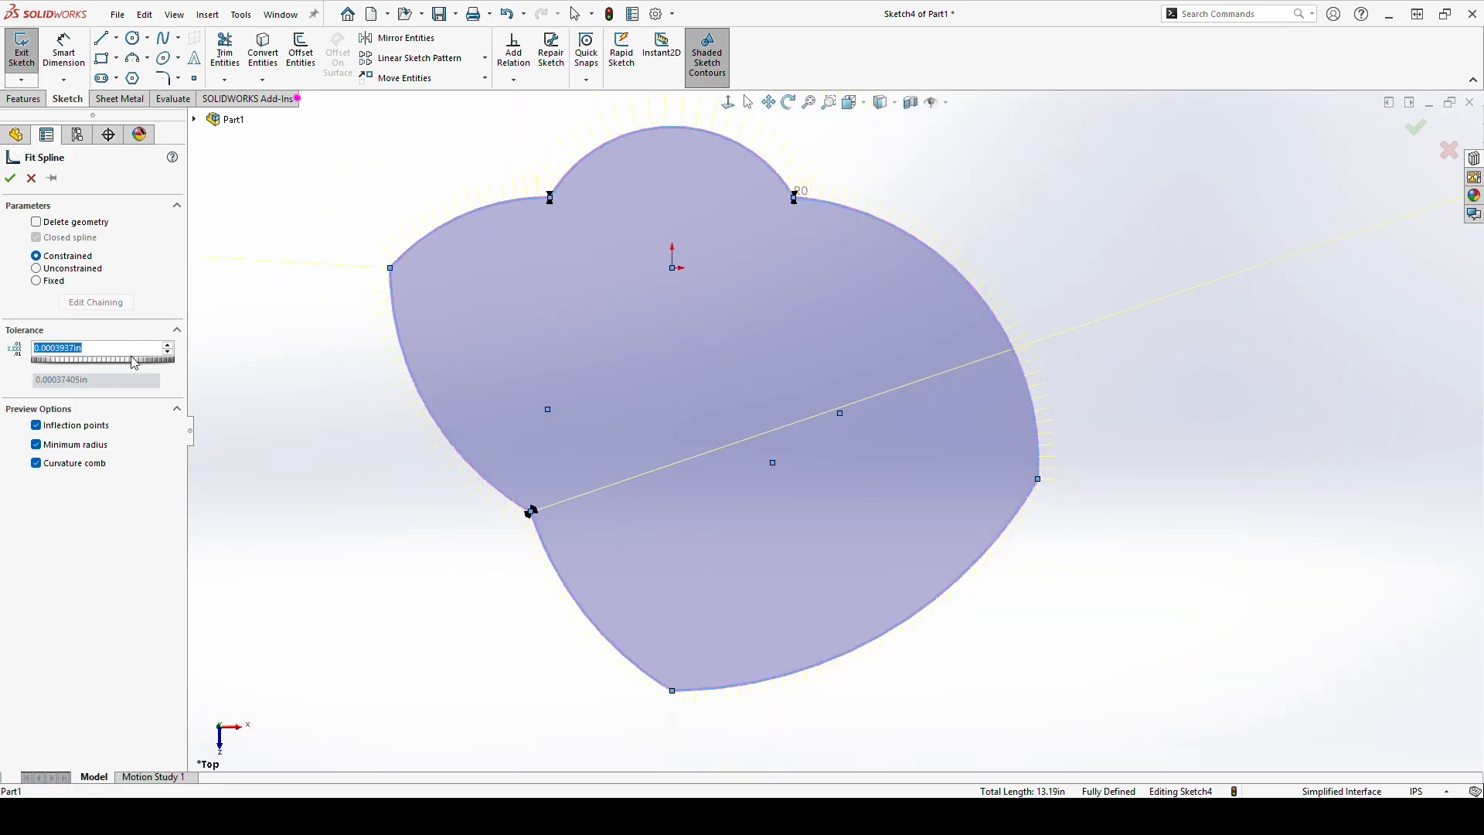
scroll(872, 185, "up", 2)
middle_click_drag(896, 469, 995, 660, "ctrl")
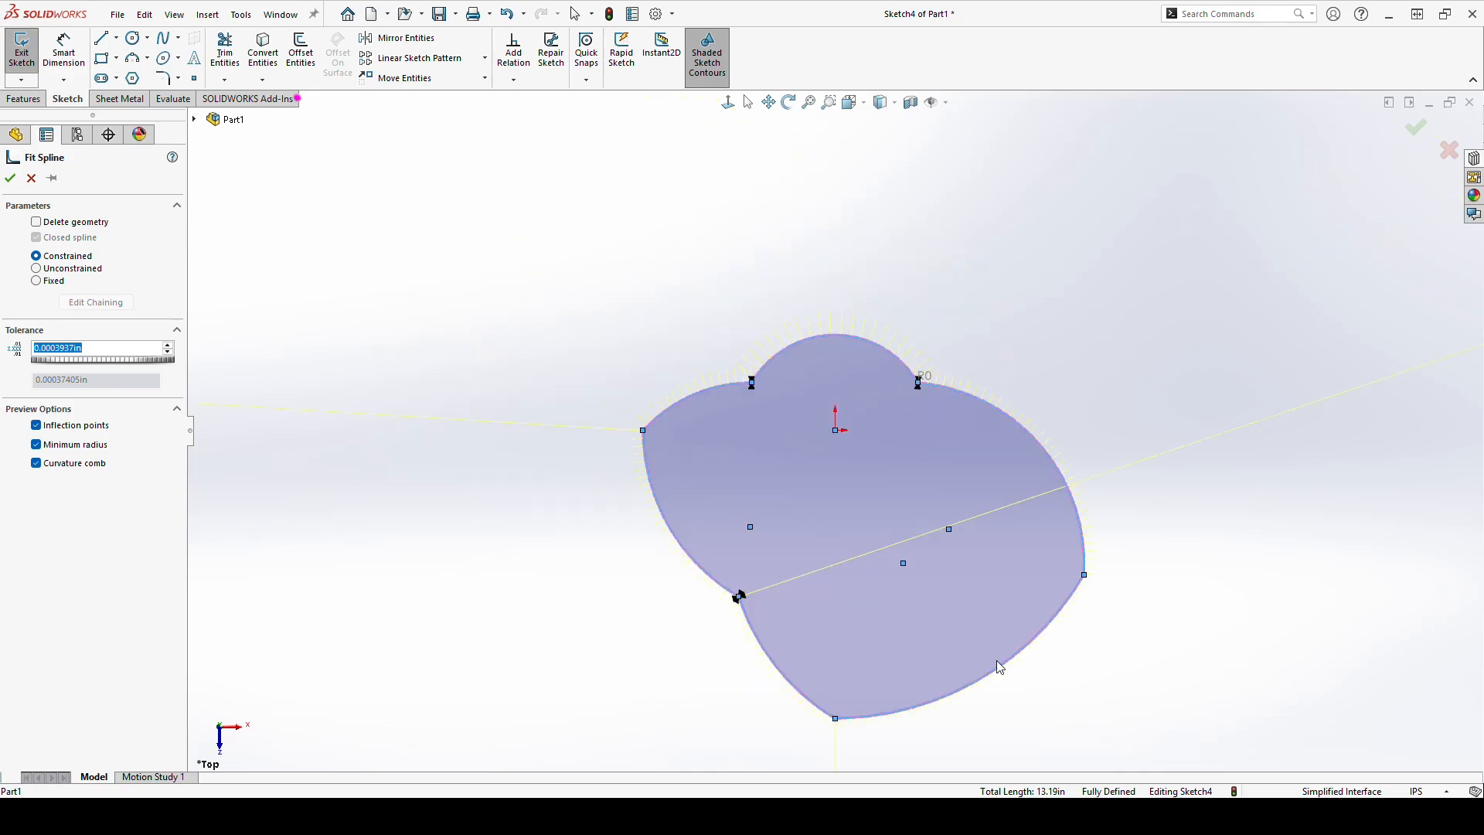
key("Return")
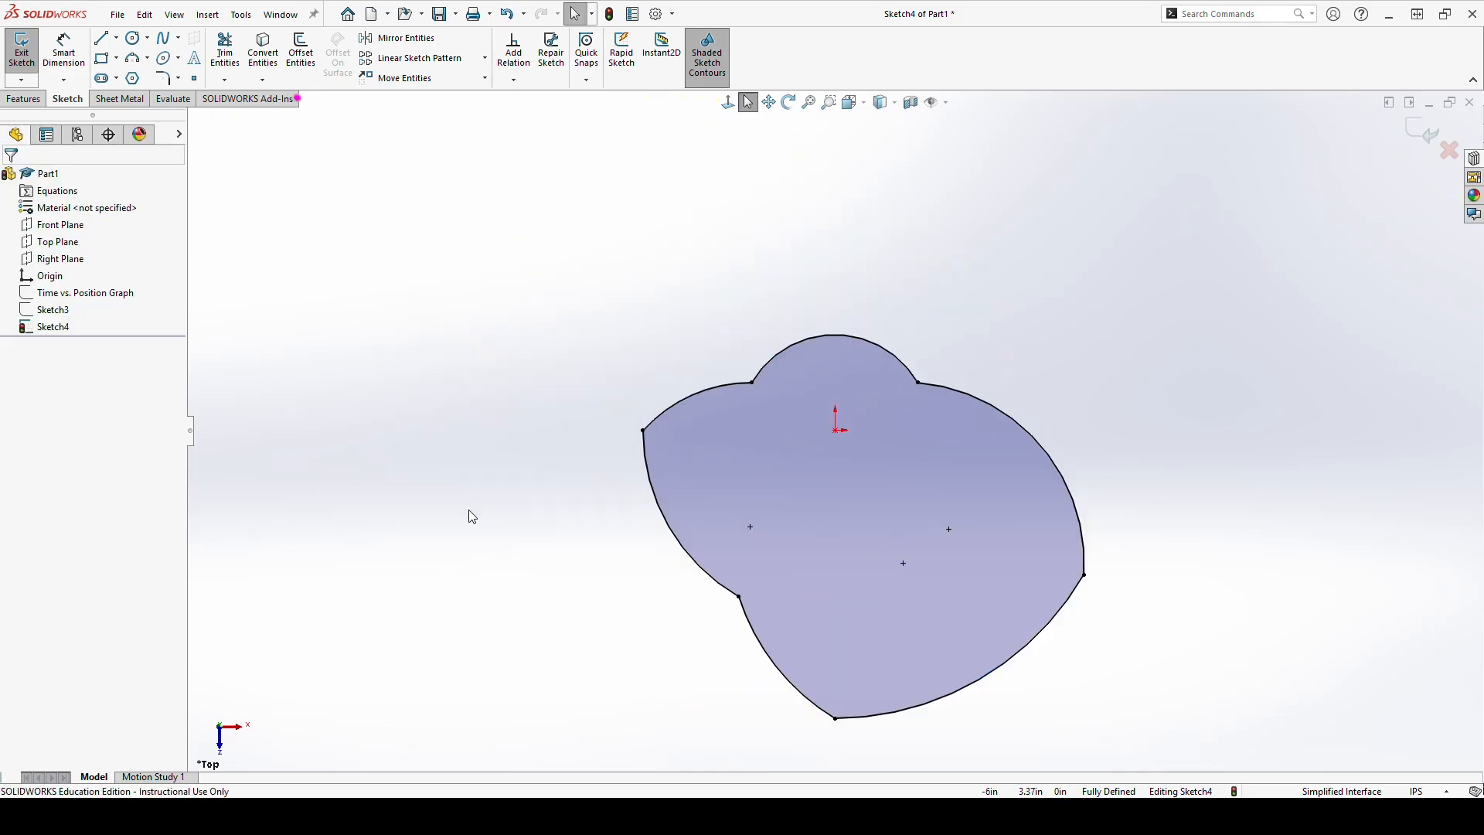
key("Return")
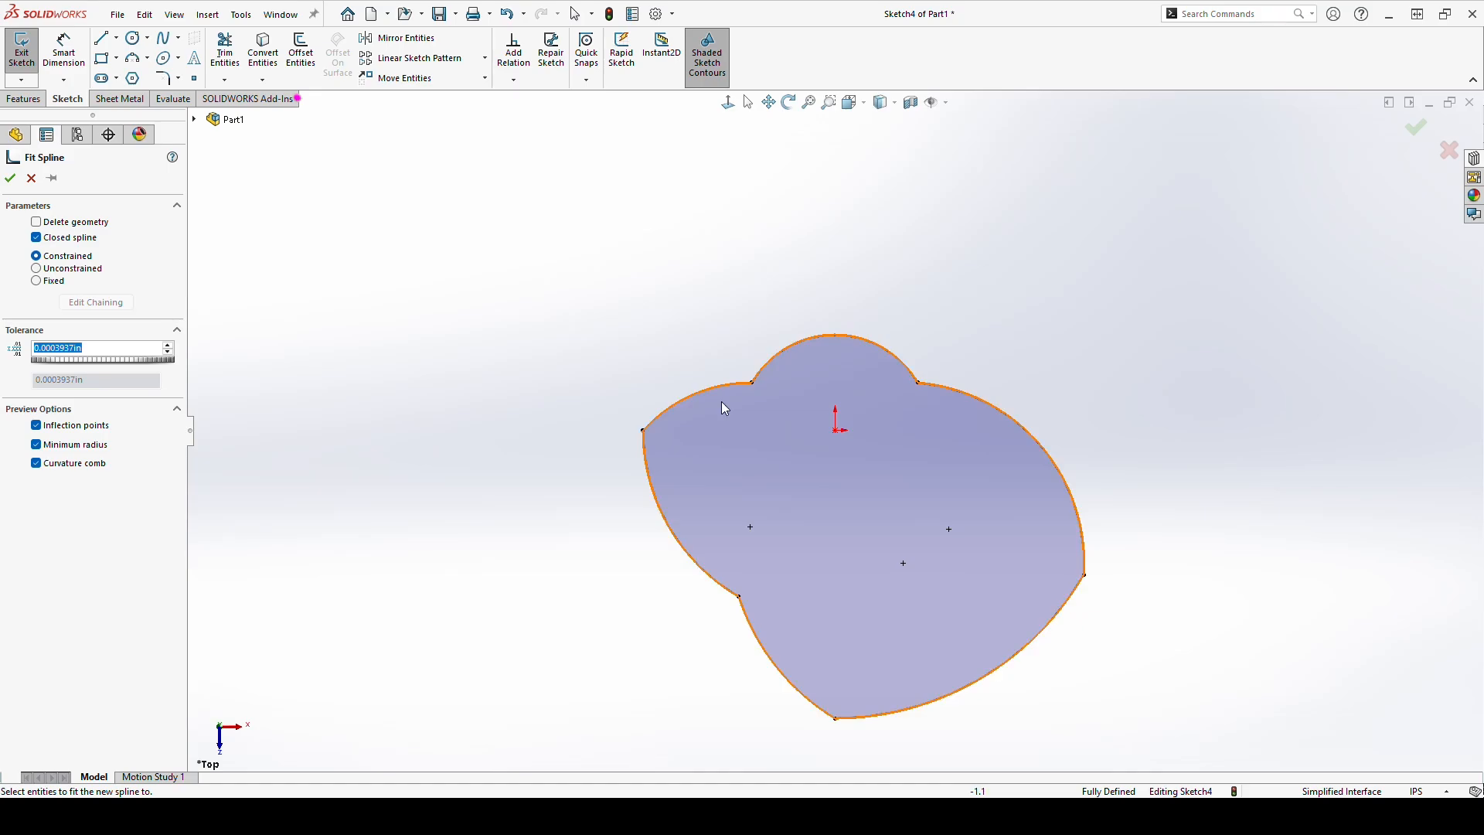
key("Return")
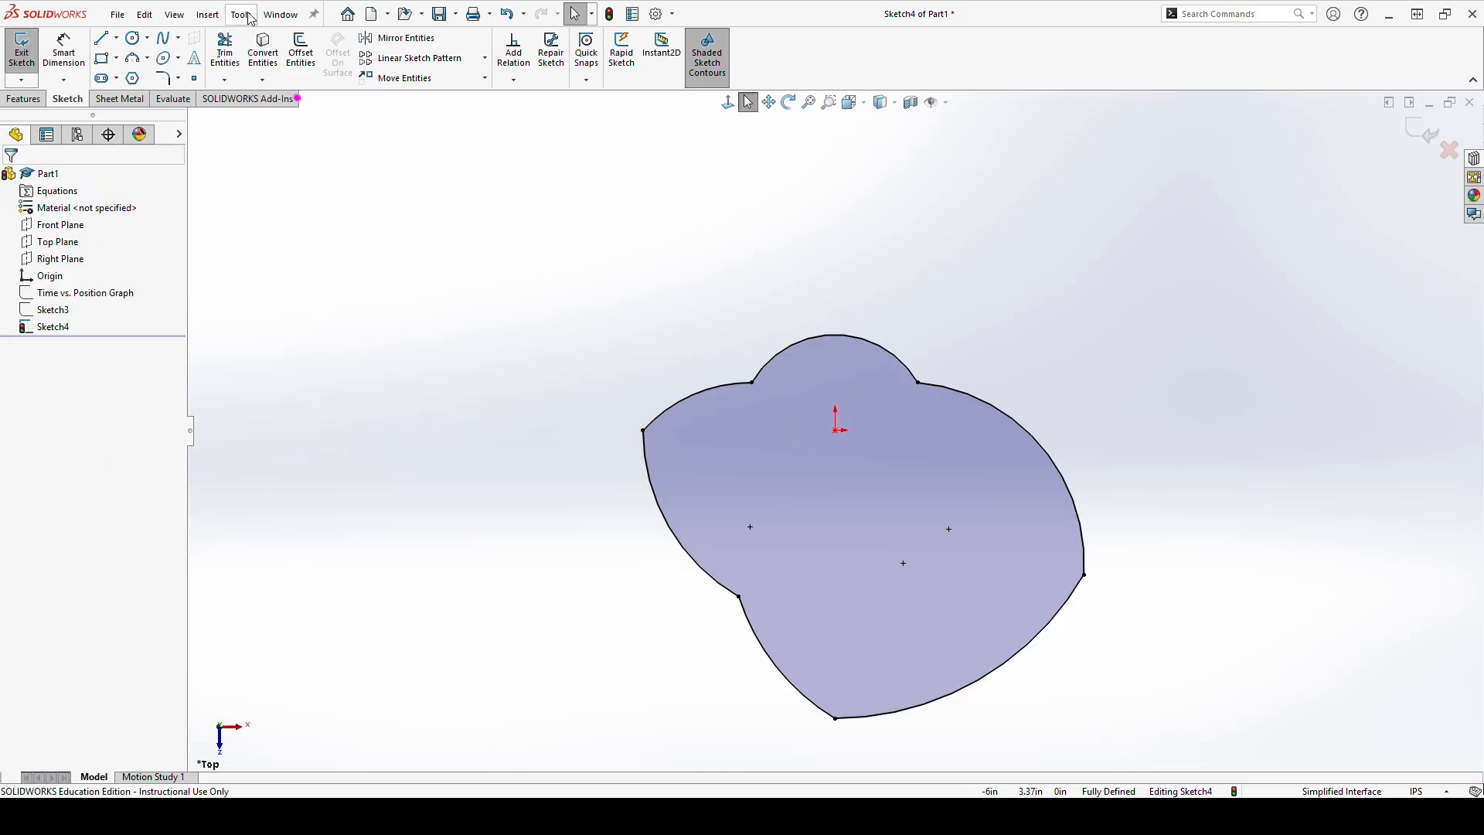
Step: Start a constrained Fit Spline on the cam profile, selecting its full chain of arcs
left_click(241, 15)
mouse_move(356, 365)
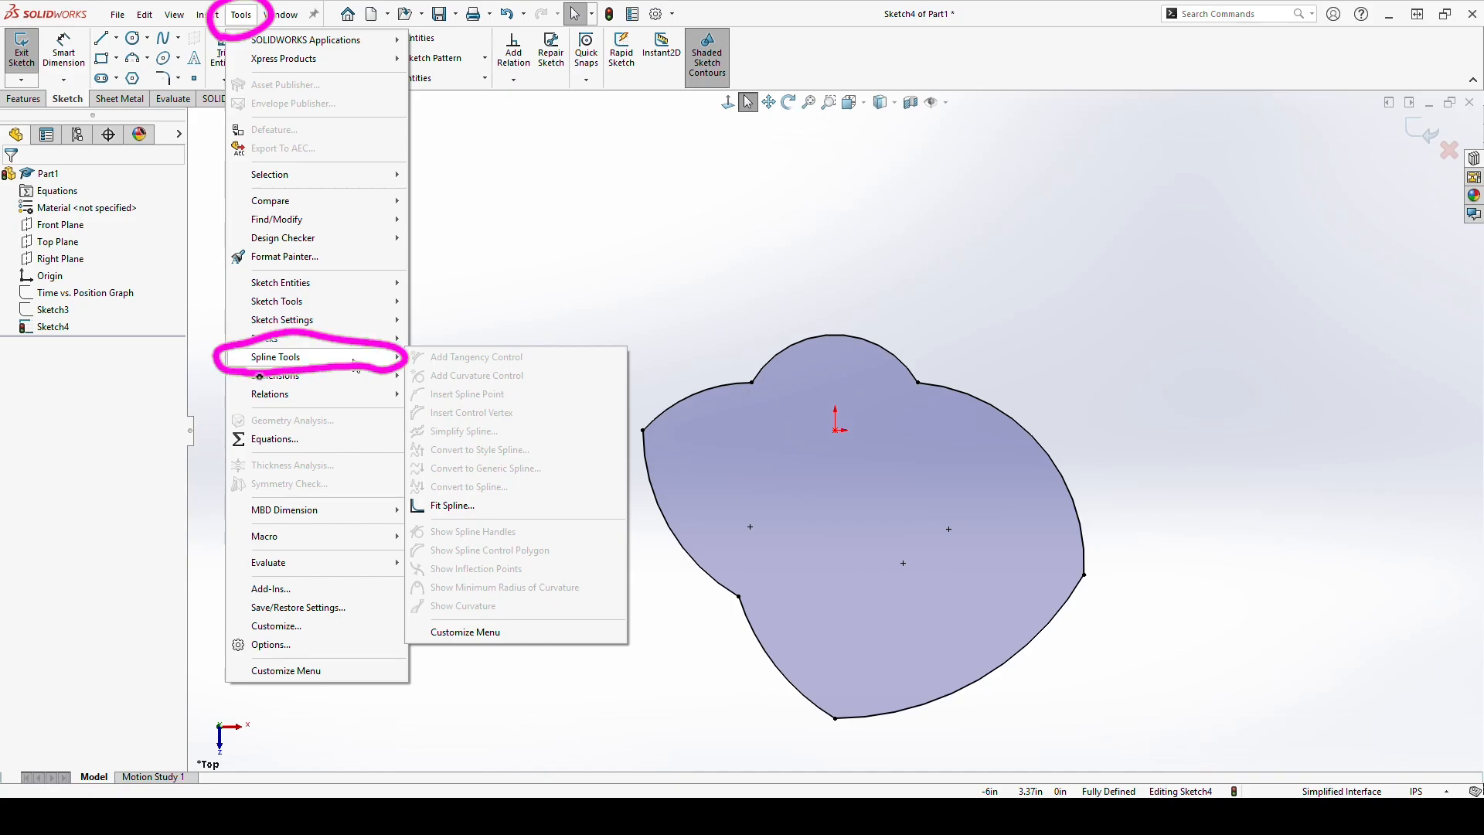
mouse_move(473, 523)
left_mouse_down()
mouse_move(452, 485)
mouse_move(391, 517)
mouse_move(424, 523)
left_mouse_up()
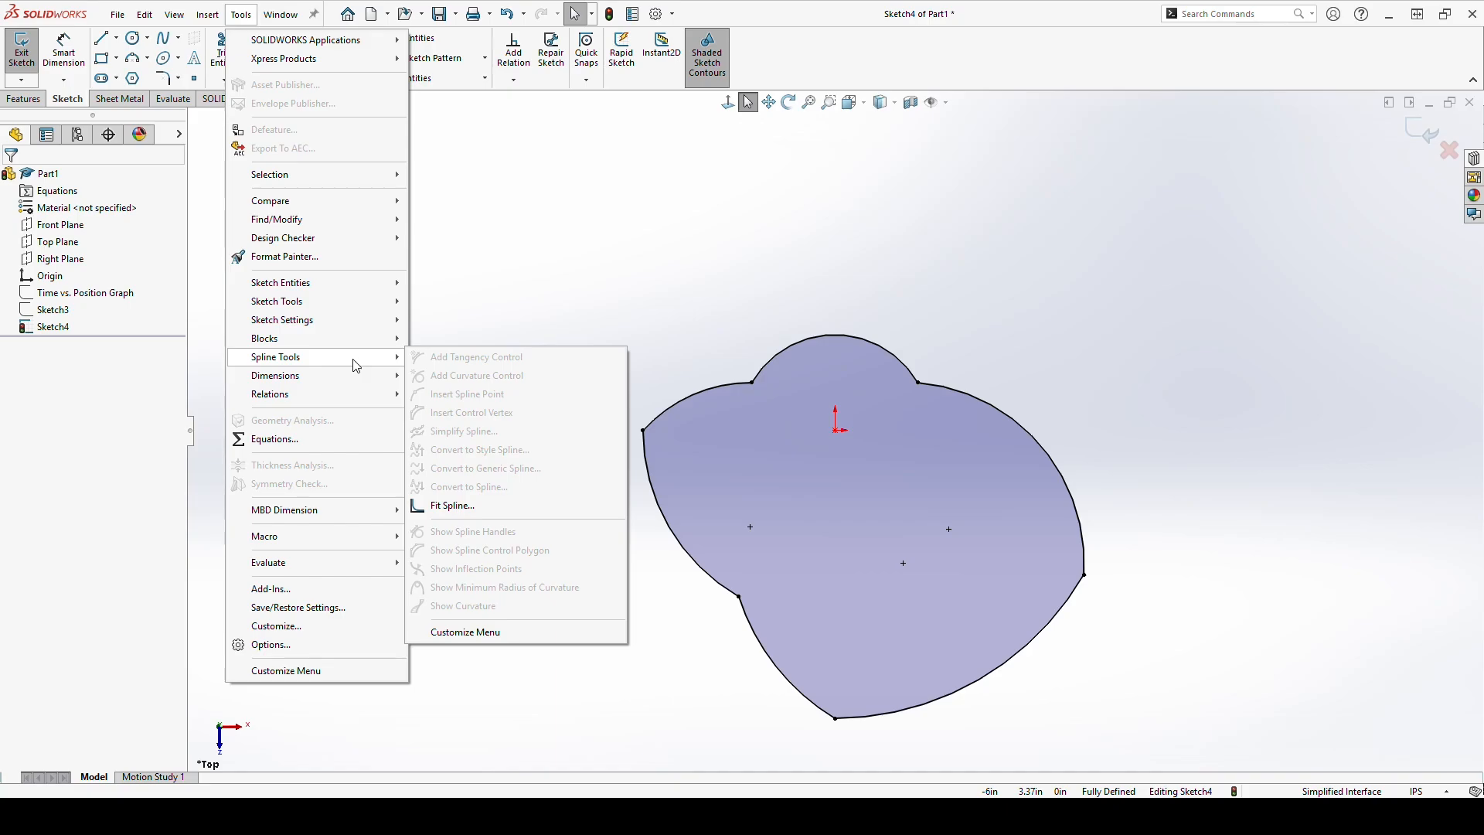
left_click(464, 506)
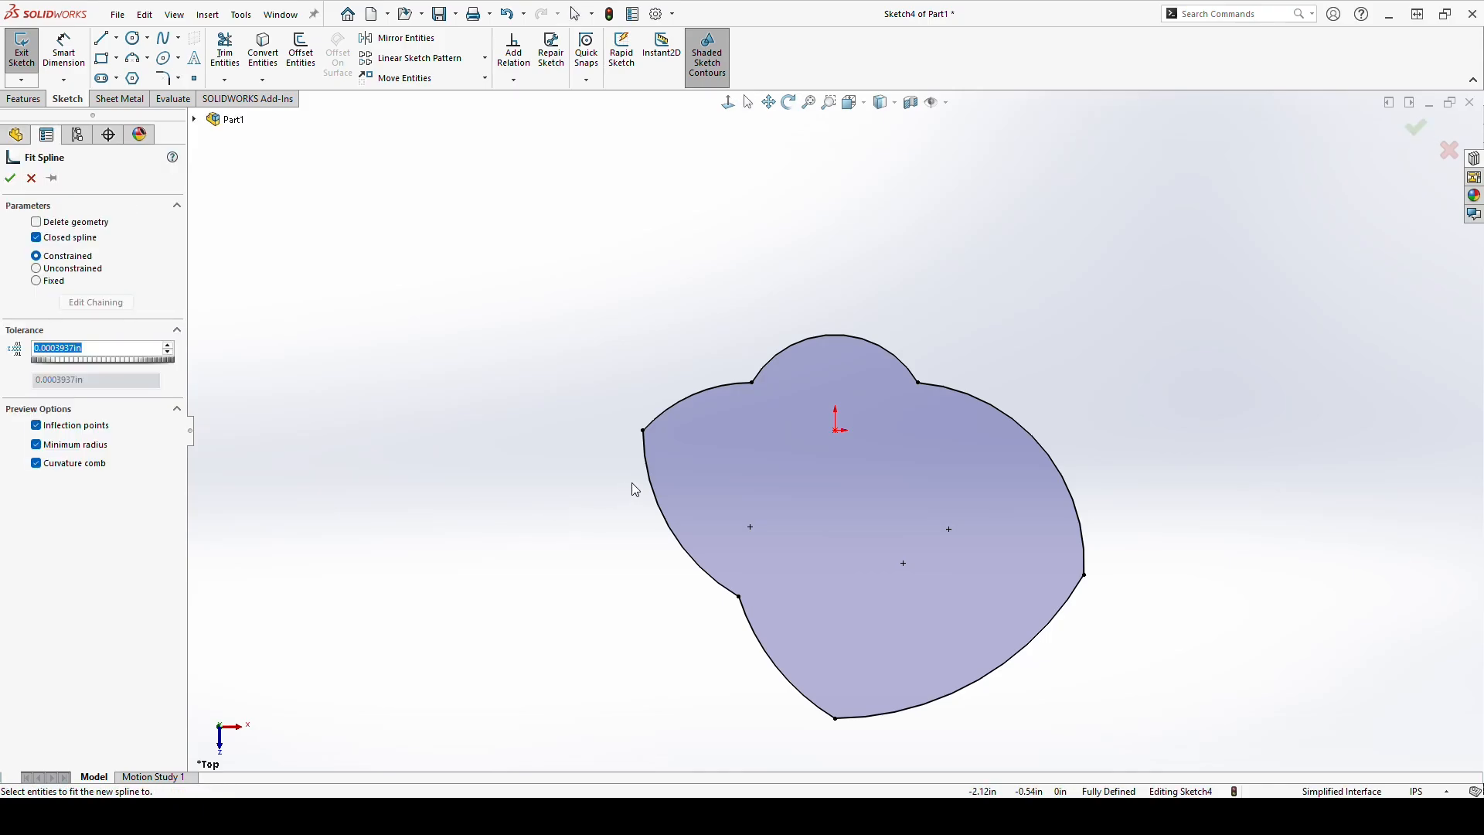
left_click(711, 397)
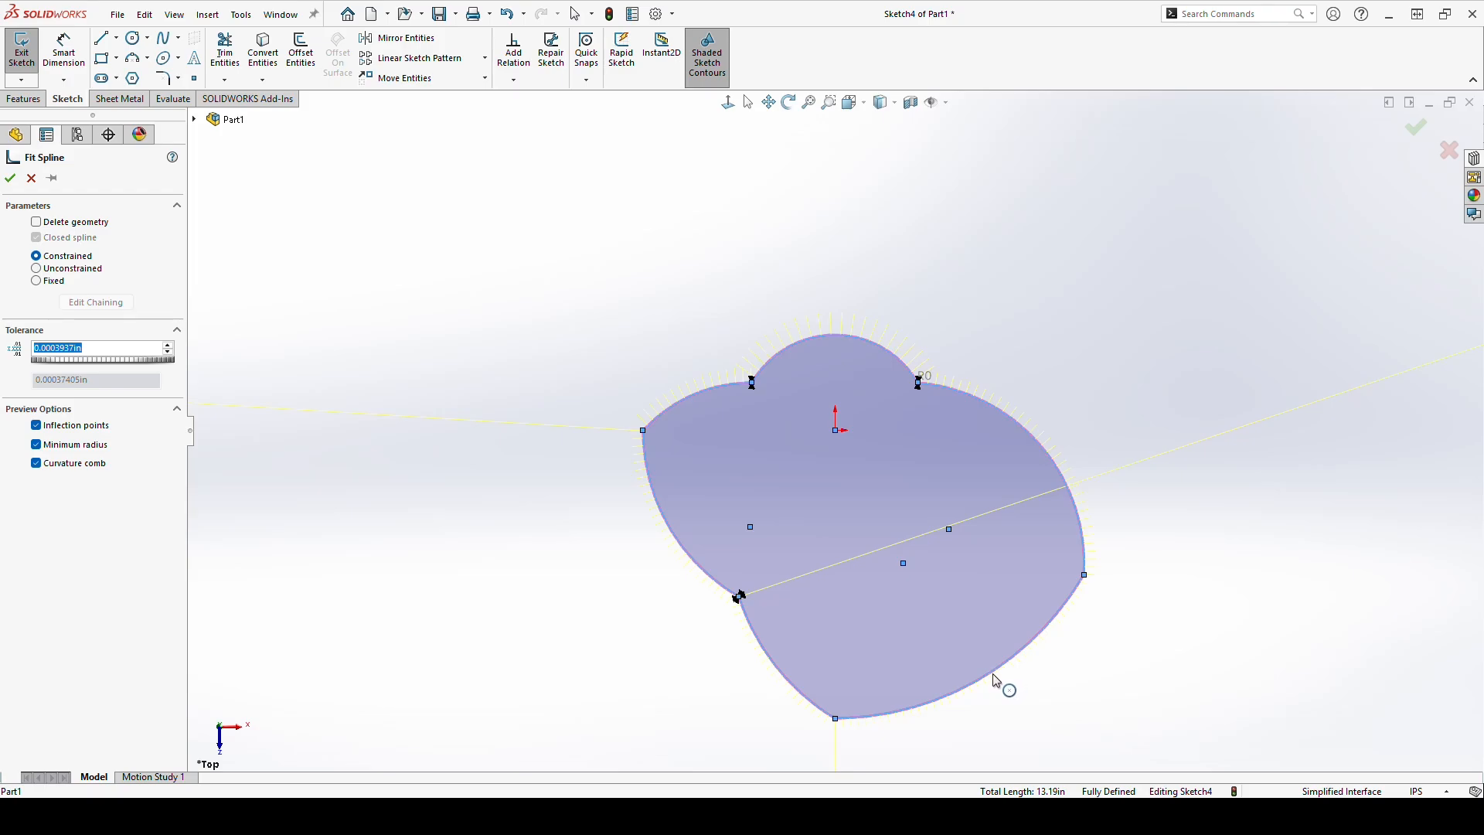
scroll(958, 657, "up", 3)
scroll(957, 657, "down", 3)
scroll(863, 224, "down", 2)
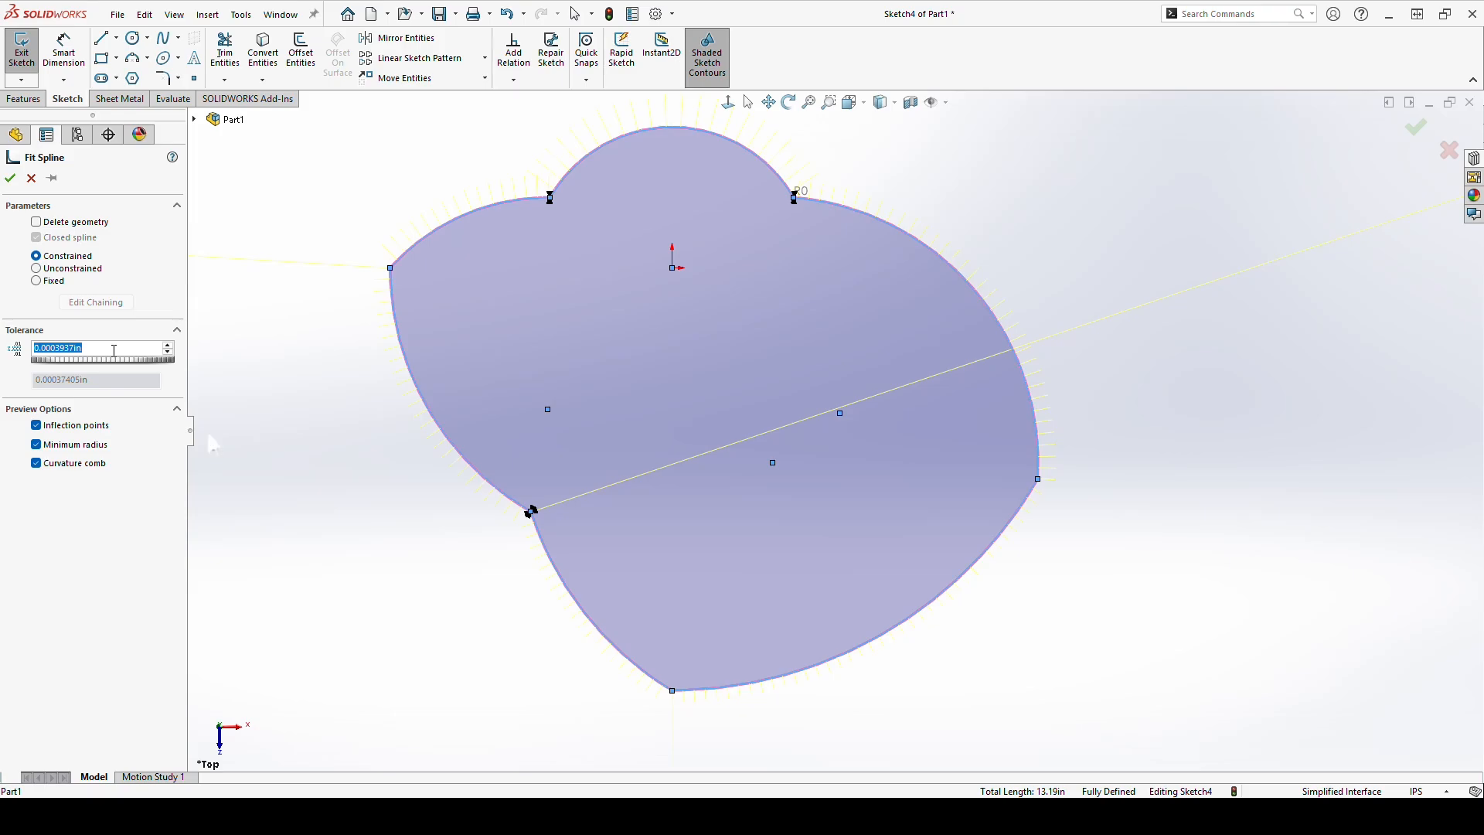
mouse_move(27, 366)
left_mouse_down()
mouse_move(50, 372)
mouse_move(12, 338)
mouse_move(37, 370)
left_mouse_up()
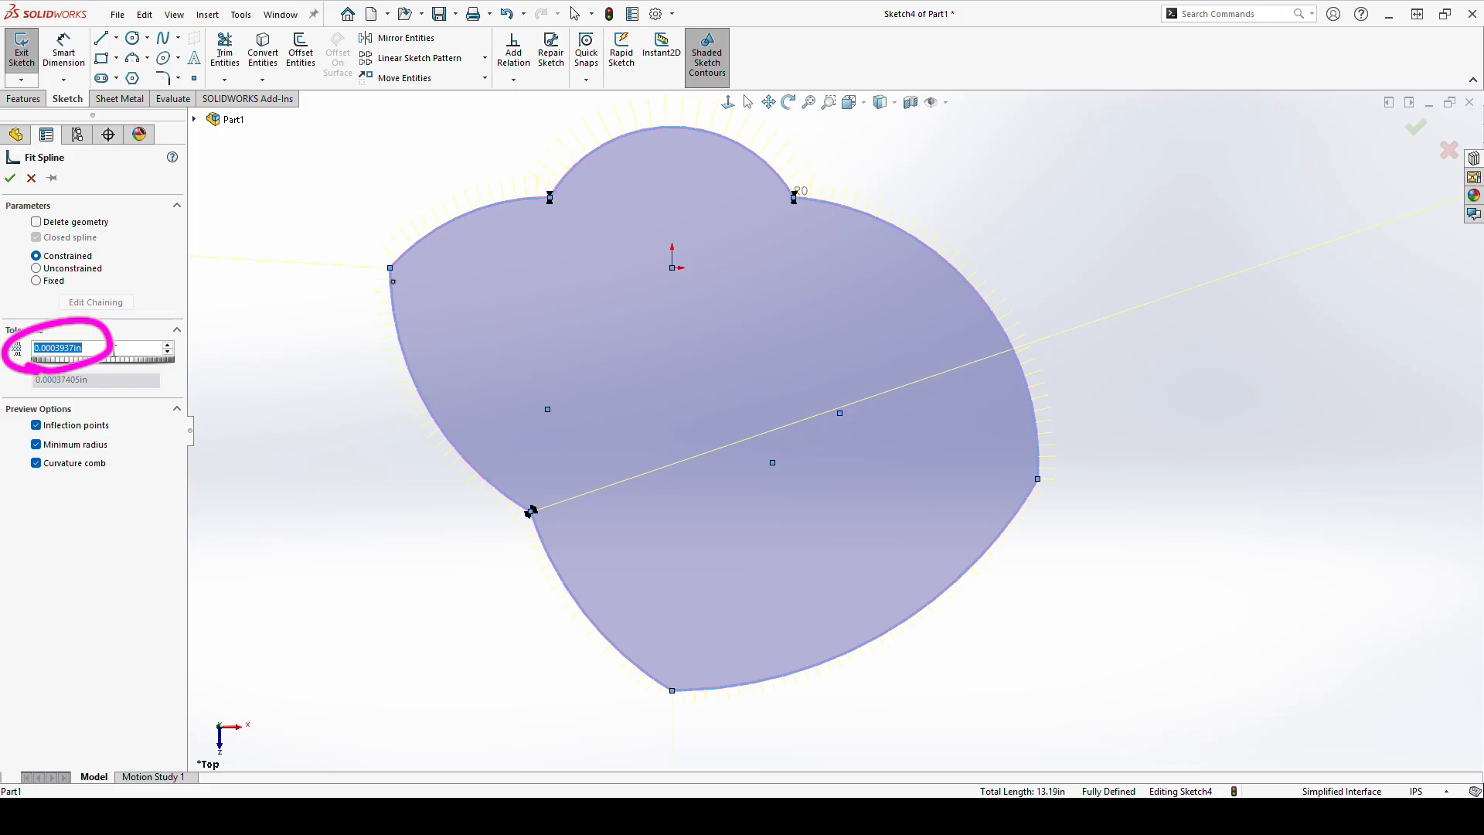
left_click_drag(390, 270, 399, 324)
left_click_drag(391, 270, 421, 236)
mouse_move(419, 397)
left_mouse_down()
mouse_move(408, 355)
mouse_move(433, 239)
mouse_move(452, 224)
mouse_move(424, 356)
left_mouse_up()
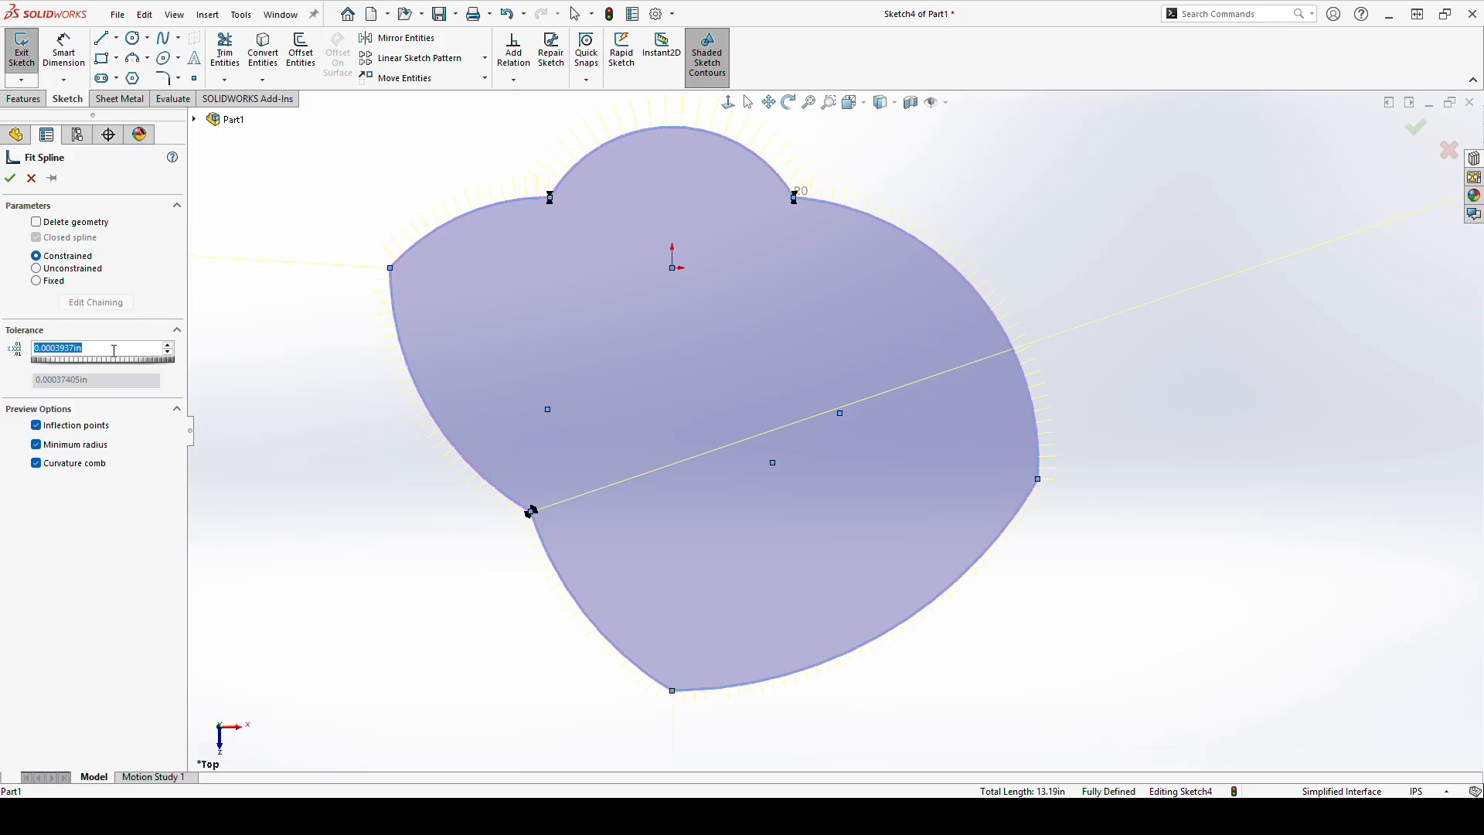
Step: Set the Fit Spline tolerance to 0.1 in
type("0.1")
key("Return")
scroll(407, 332, "down", 5)
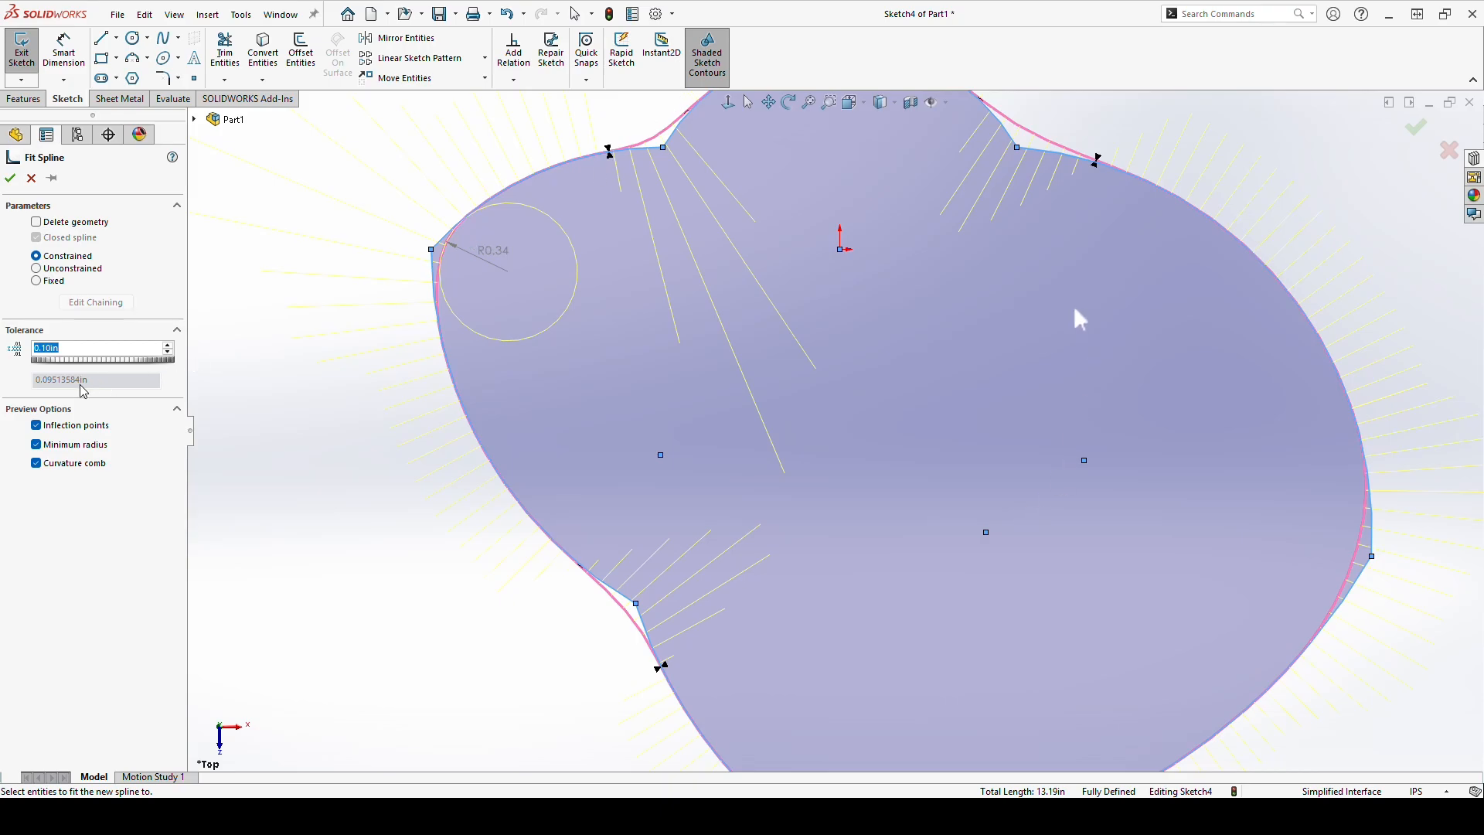
Step: Set the Fit Spline tolerance to 0.01 in and examine how closely the spline follows the profile's corners
type(".01")
key("Return")
scroll(421, 240, "down", 8)
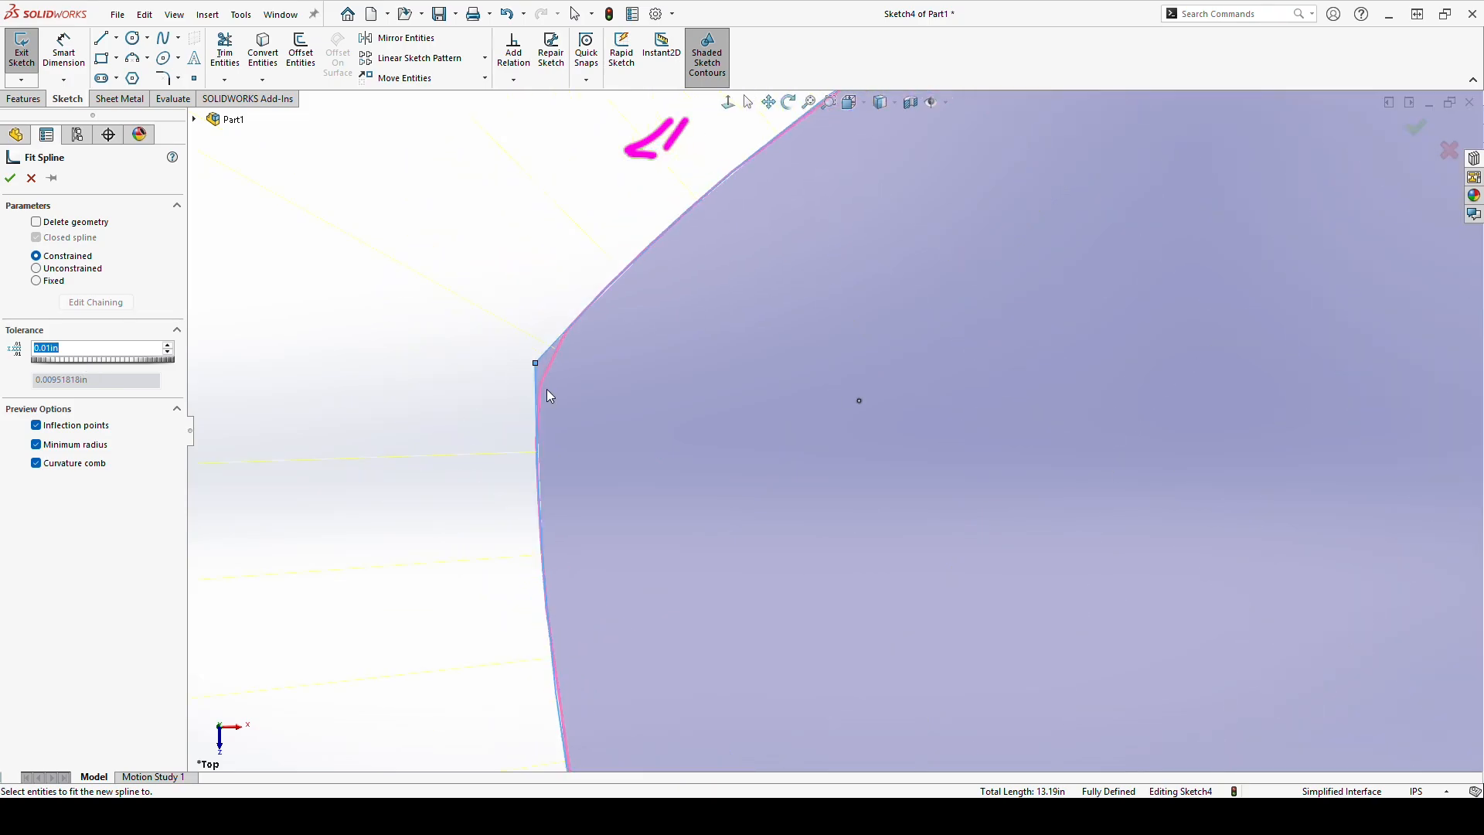
scroll(639, 464, "up", 10)
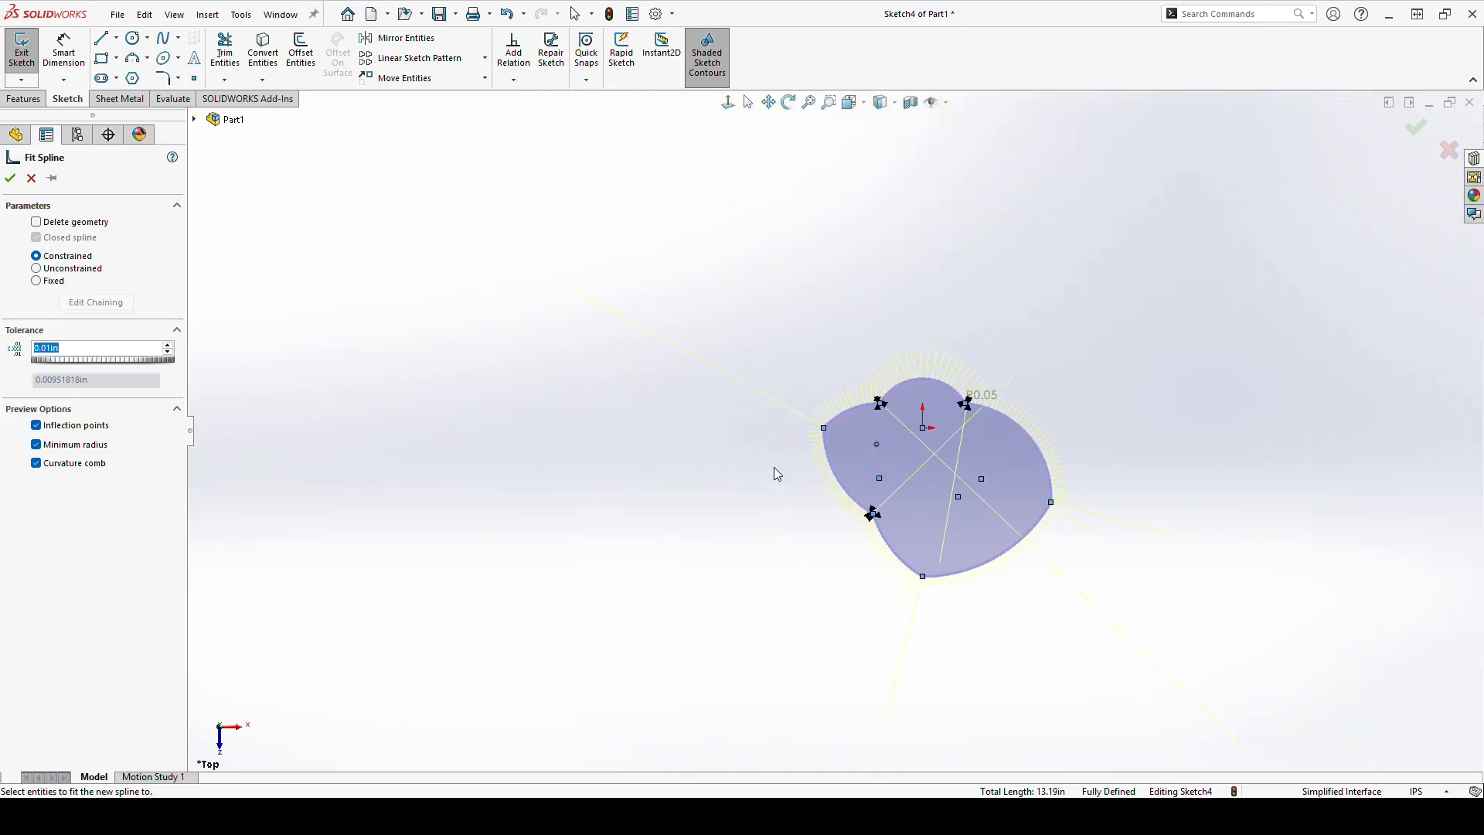
scroll(1086, 371, "down", 2)
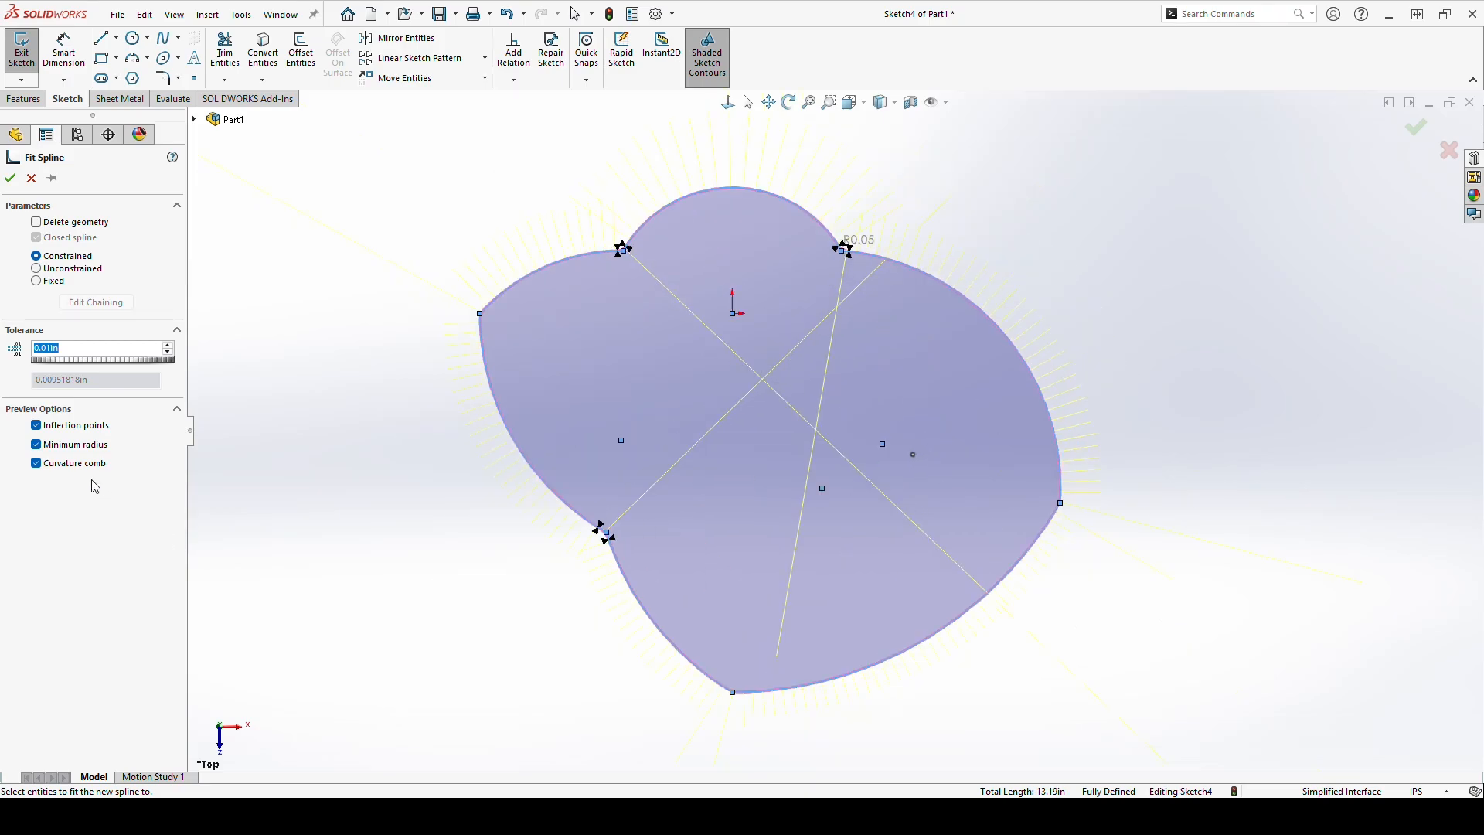
Step: Try Fit Spline tolerances of 0.5 in and 0.25 in to compare how the spline rounds the cam profile's corners
type("0.5")
key("Return")
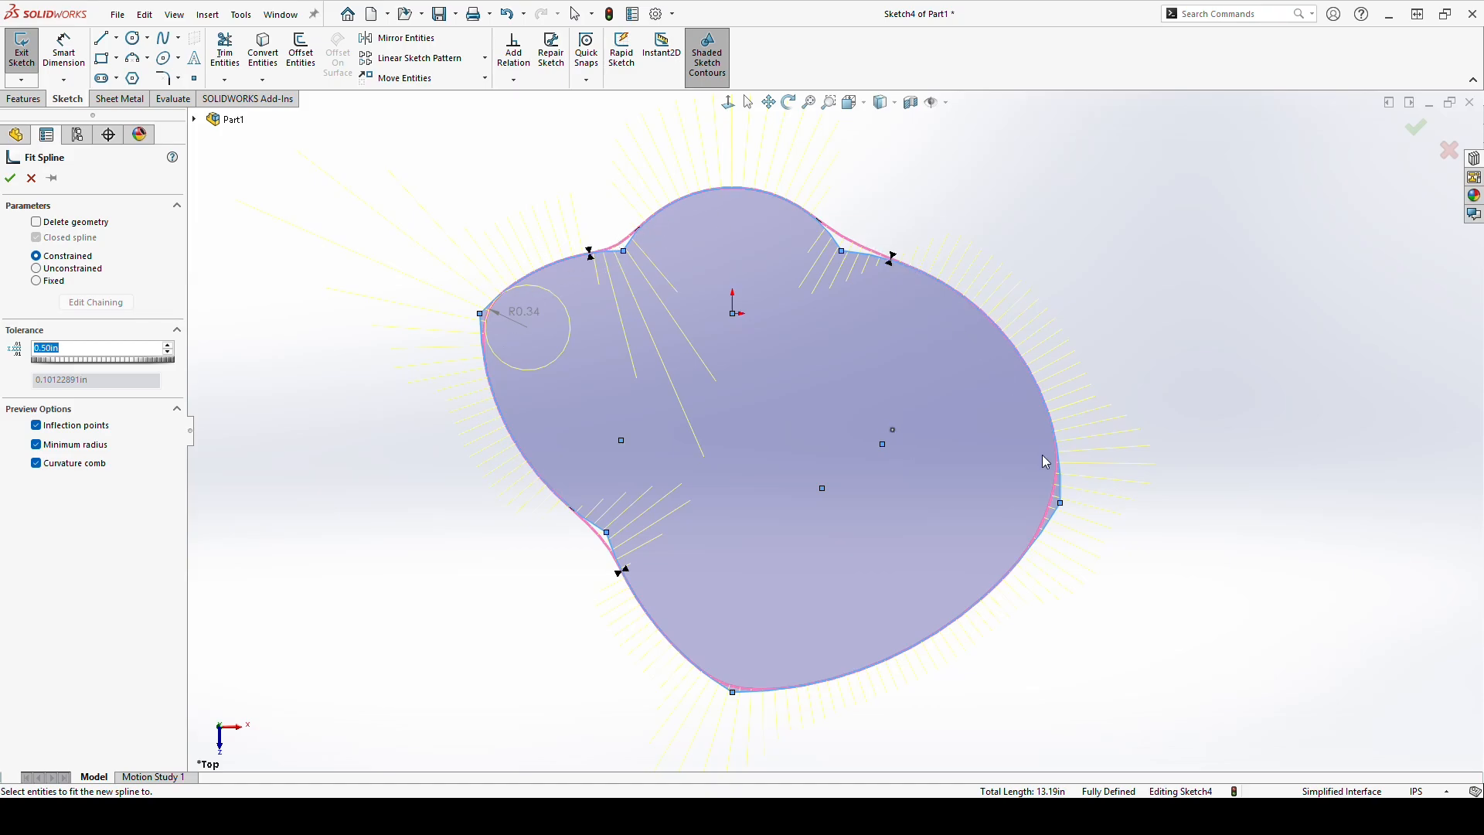
left_click_drag(820, 221, 901, 264)
type("0")
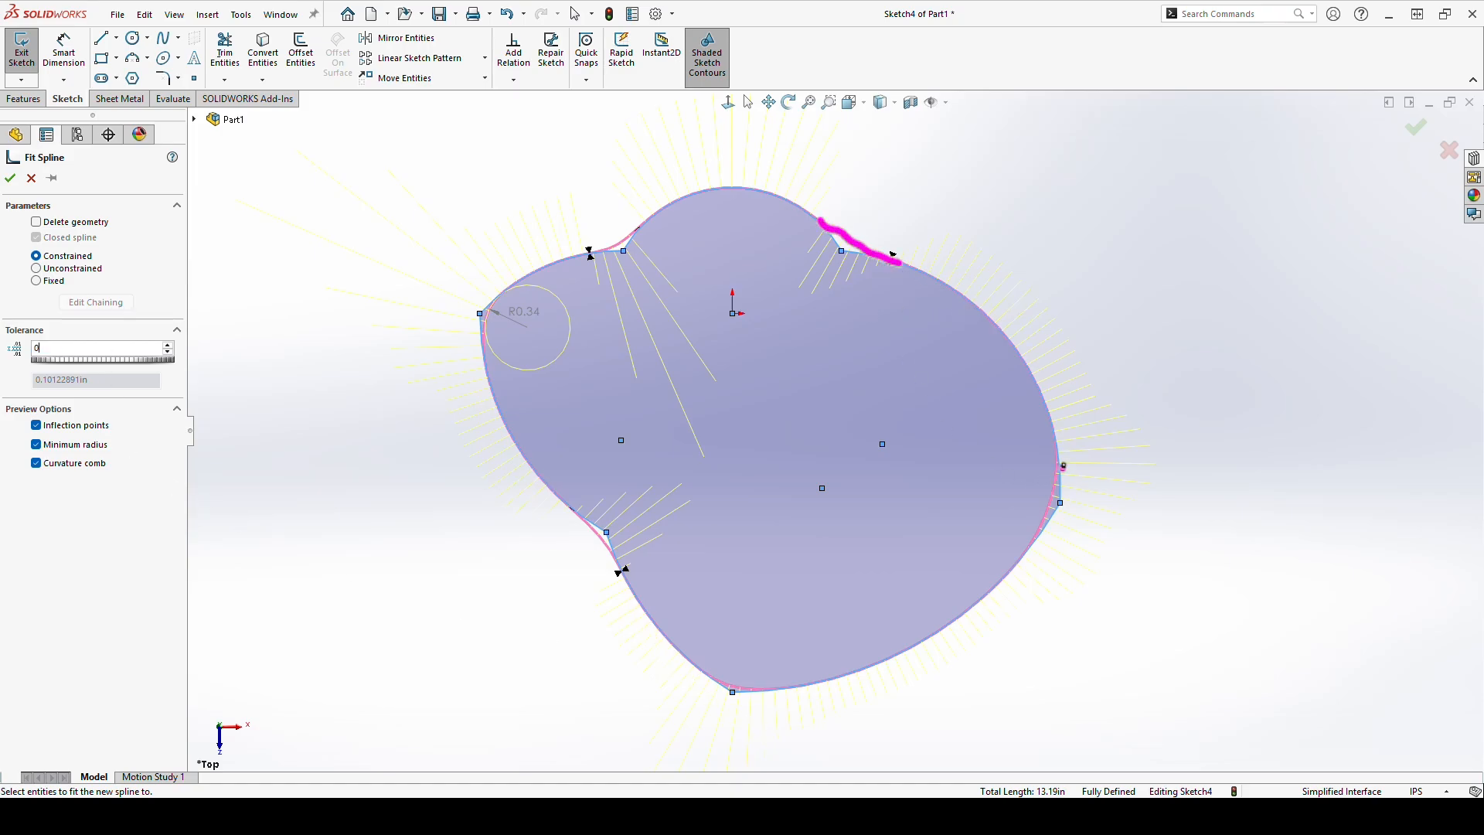
left_click_drag(1056, 451, 1032, 535)
type(".25")
key("Return")
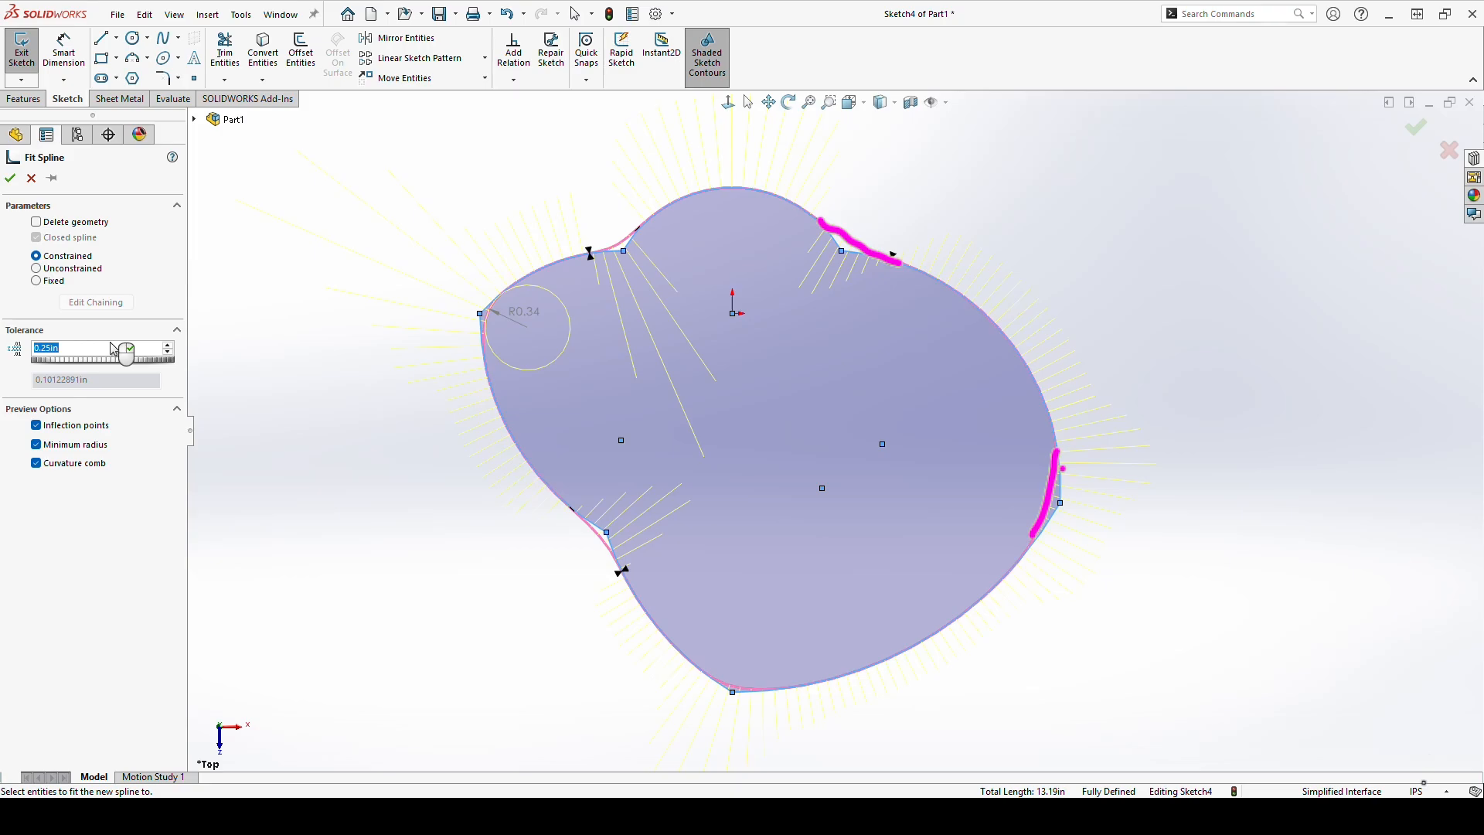
left_click(152, 443)
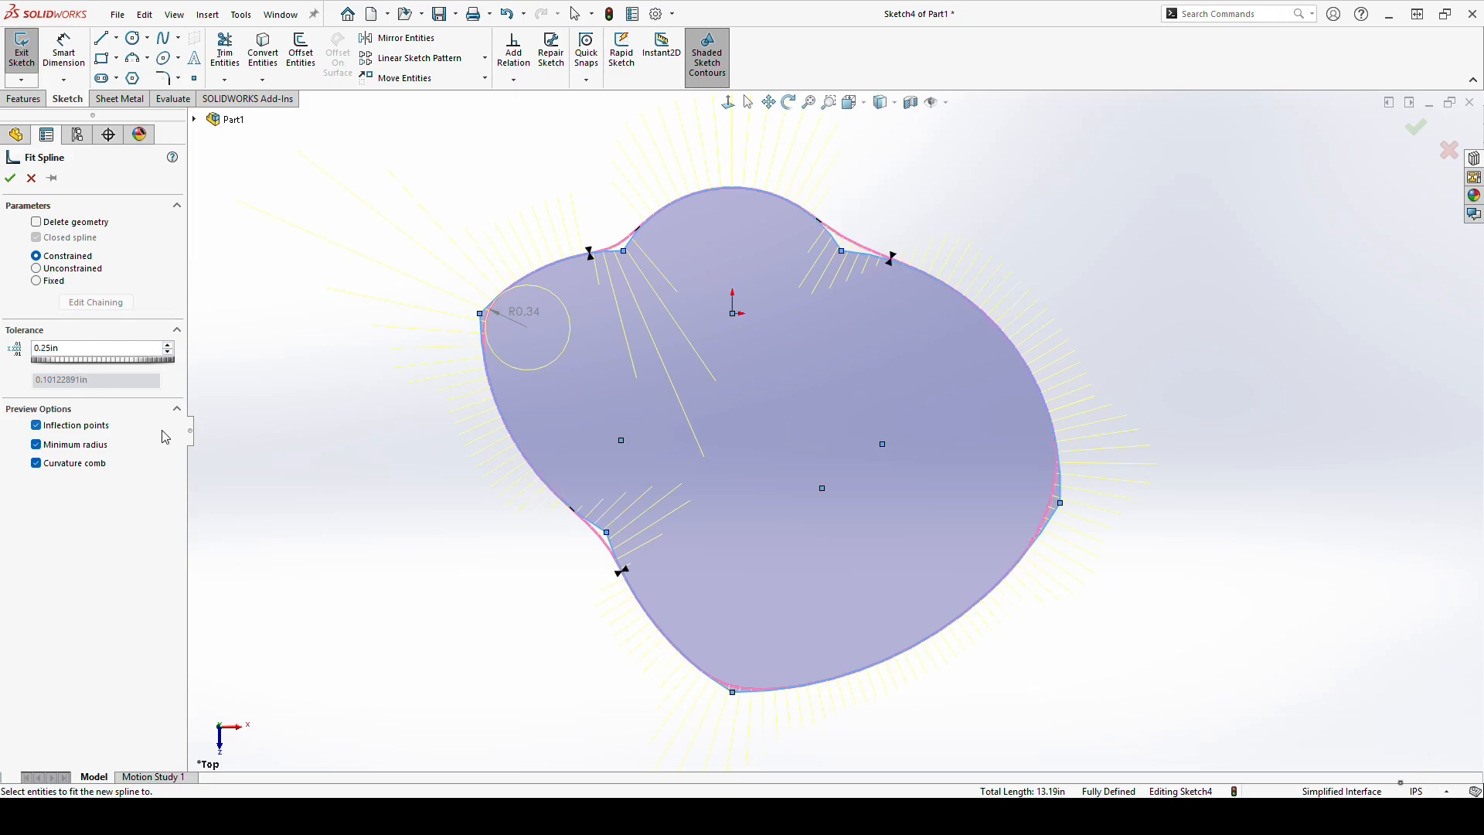
Step: Set the Fit Spline tolerance to 0.15 in
left_click(99, 351)
left_click_drag(99, 351, 2, 357)
type("0.15")
key("Return")
left_click(86, 331)
left_click(81, 334)
Step: Examine the curvature comb along the smoothed corners of the fit spline preview
left_click(37, 463)
left_click(36, 463)
mouse_move(39, 479)
left_mouse_down()
mouse_move(96, 473)
mouse_move(4, 485)
left_mouse_up()
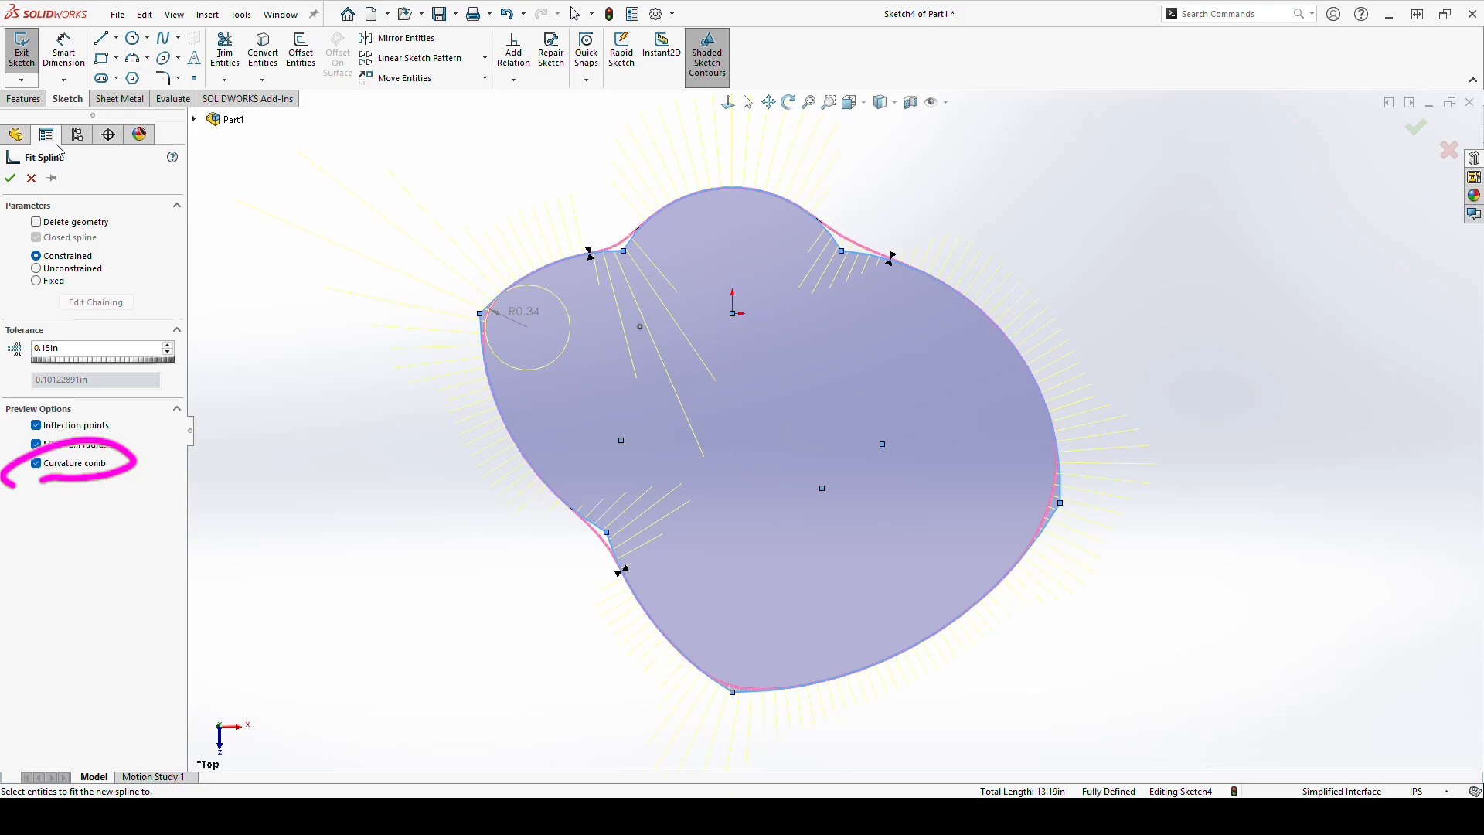
mouse_move(607, 265)
left_mouse_down()
mouse_move(628, 368)
mouse_move(638, 317)
mouse_move(677, 392)
mouse_move(645, 263)
mouse_move(688, 326)
left_mouse_up()
key("ctrl+z")
key("ctrl+z")
key("ctrl+z")
key("ctrl+z")
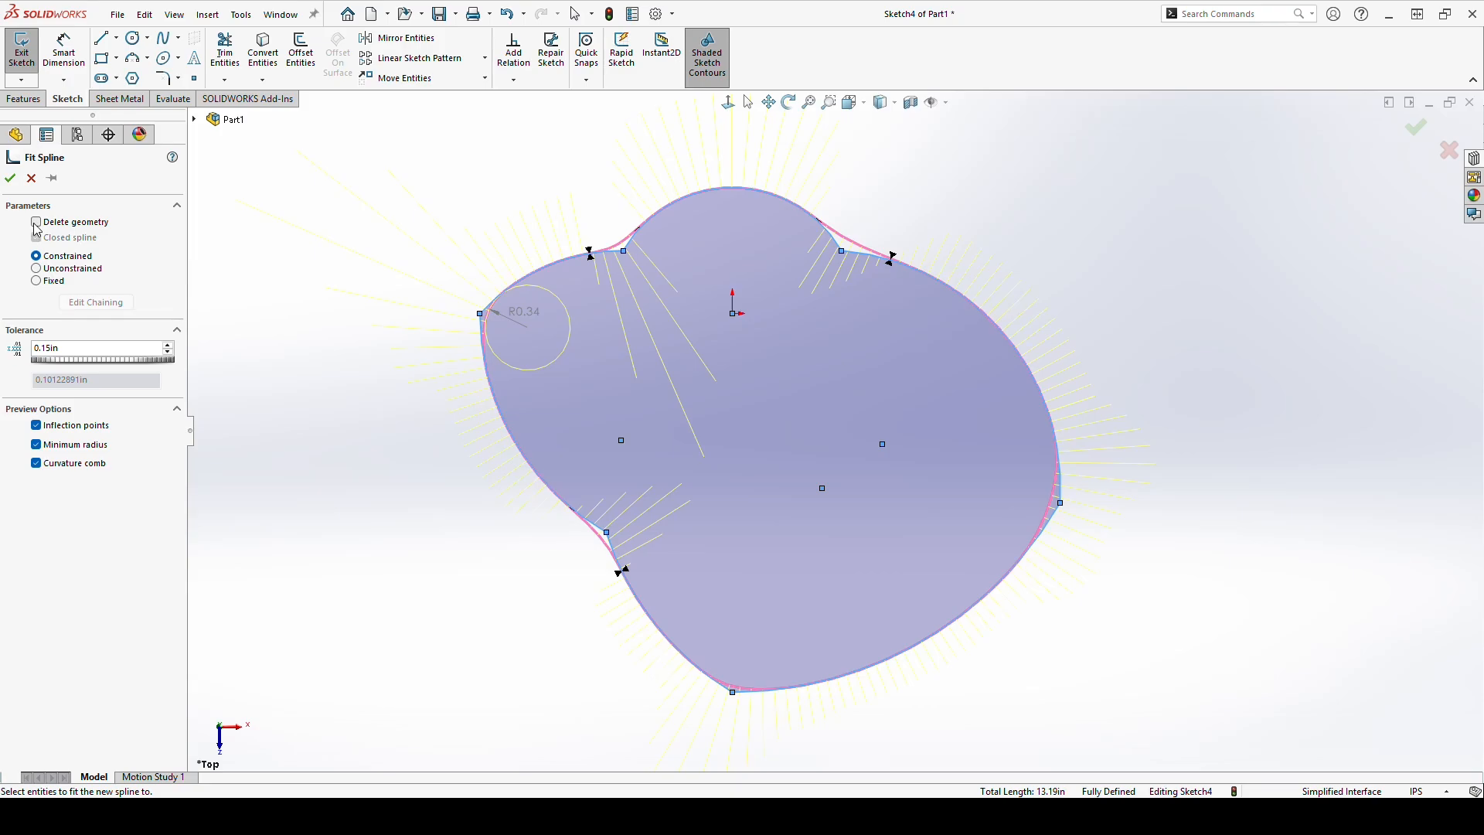
Step: Create the constrained fit spline around the cam profile and inspect the properties of the original arc above the origin
left_click(10, 180)
left_click(10, 179)
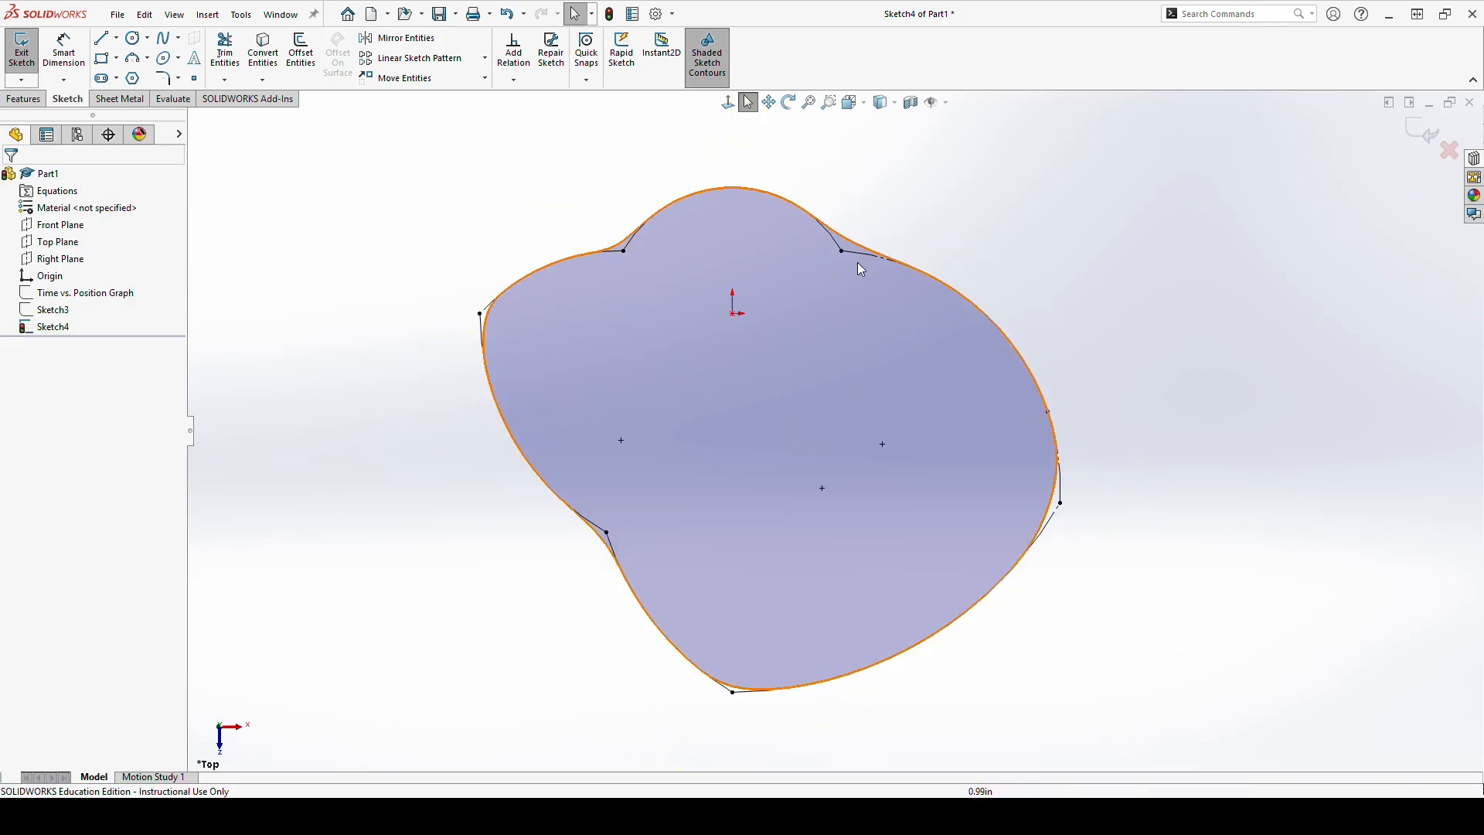
left_click(833, 246)
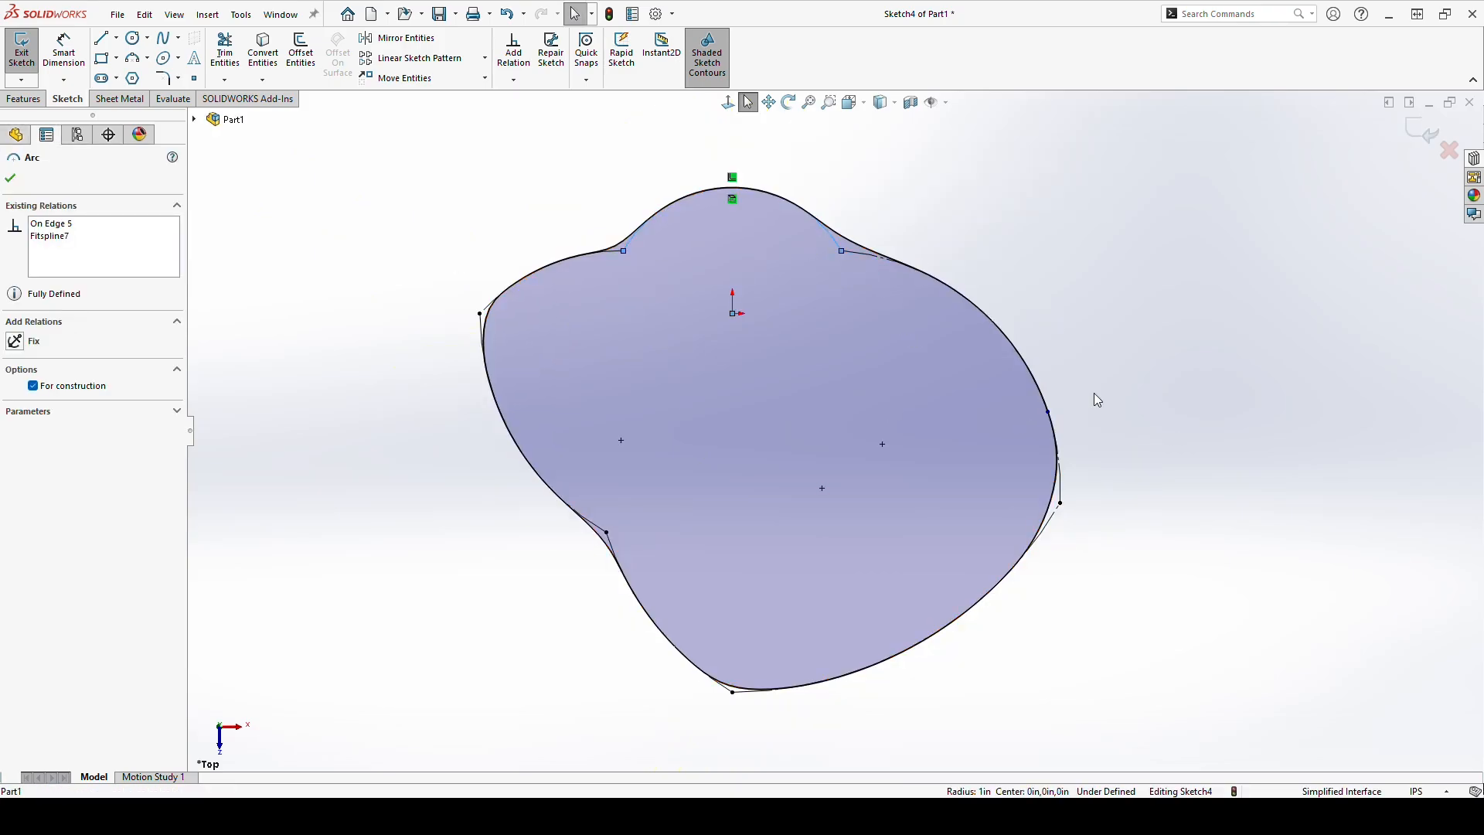
left_click(1314, 533)
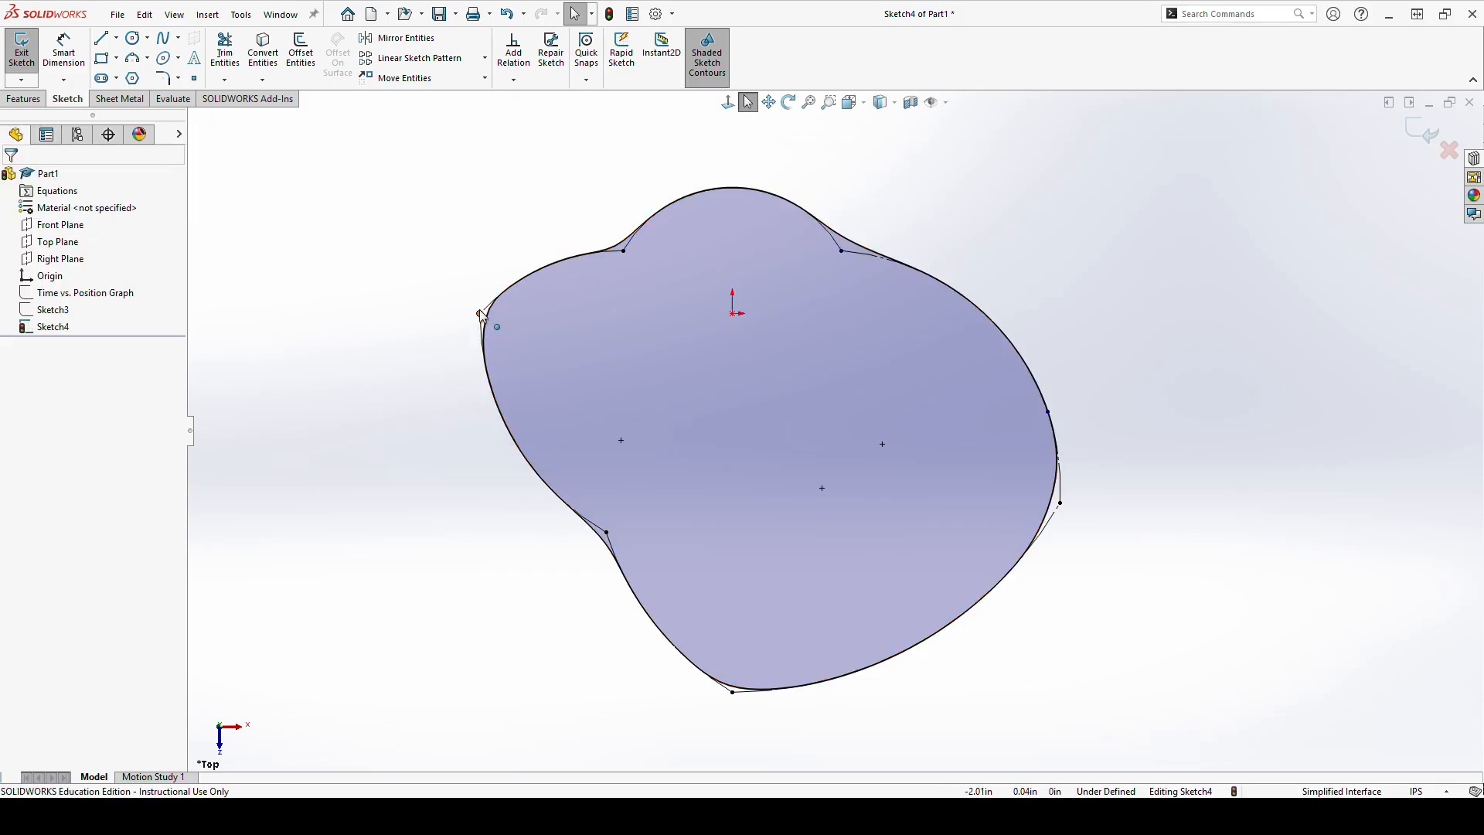
left_click_drag(1025, 439, 1059, 464)
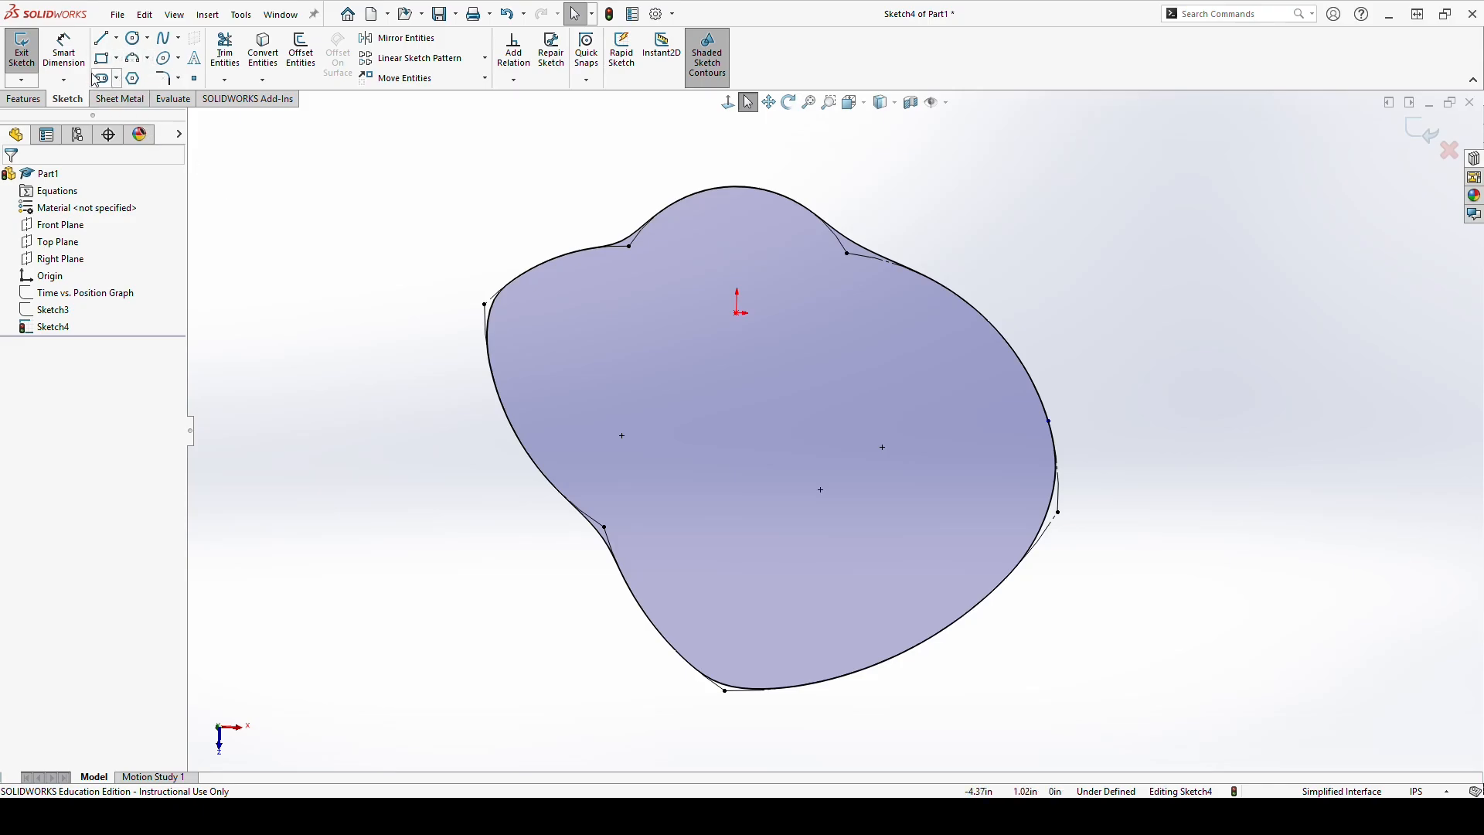
Step: Sketch a circle centred on the origin and dimension its diameter at 0.35 in
left_click(133, 38)
left_click_drag(736, 312, 763, 303)
left_click(63, 50)
left_click(764, 306)
left_click(895, 217)
type("0.")
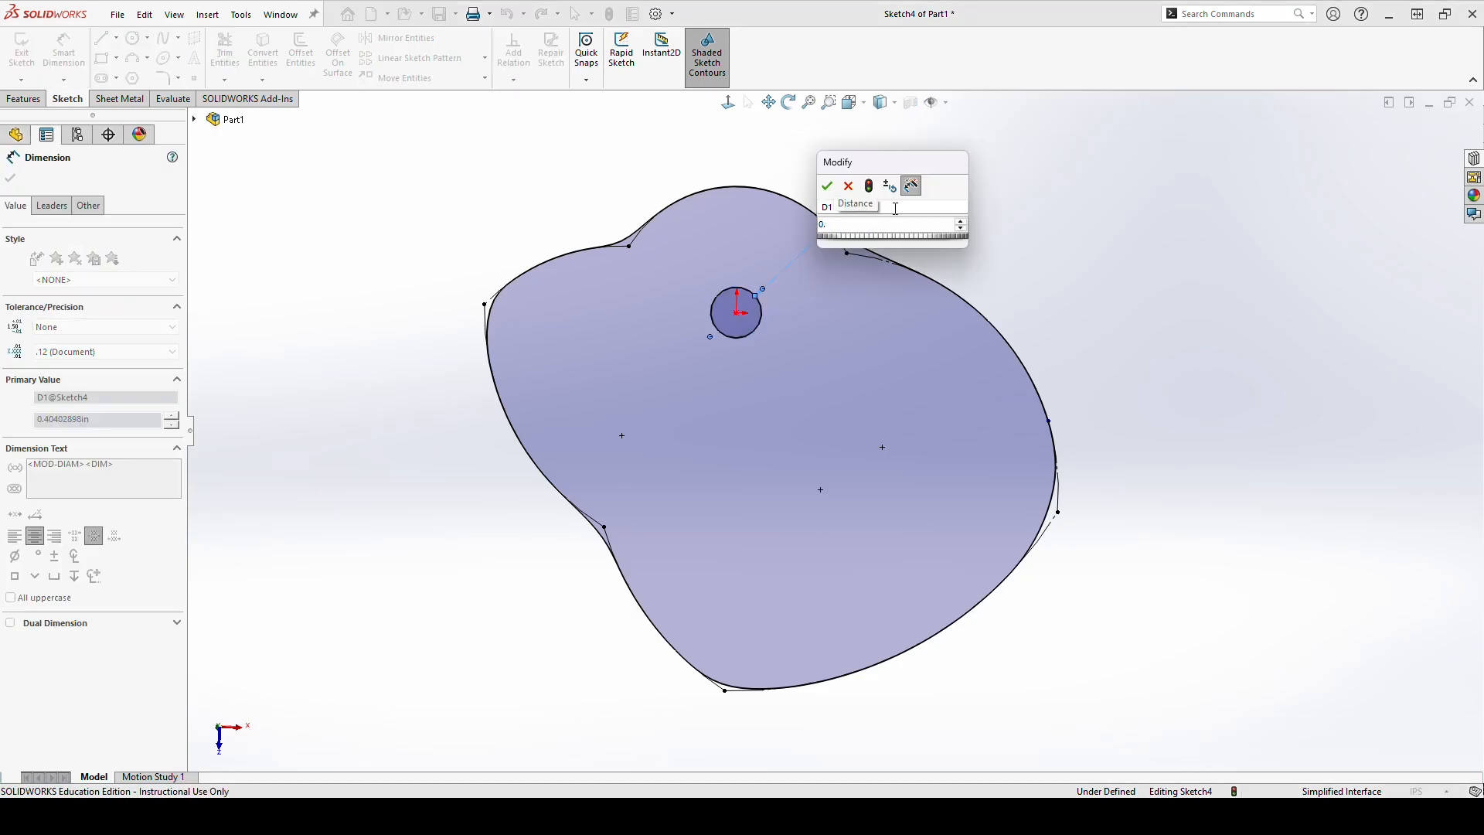
type("35")
key("Return")
key("Escape")
Step: Extrude the cam profile with its circular hole symmetrically to both sides of the sketch plane
left_click(22, 101)
left_click(631, 238)
key("Escape")
left_click(29, 50)
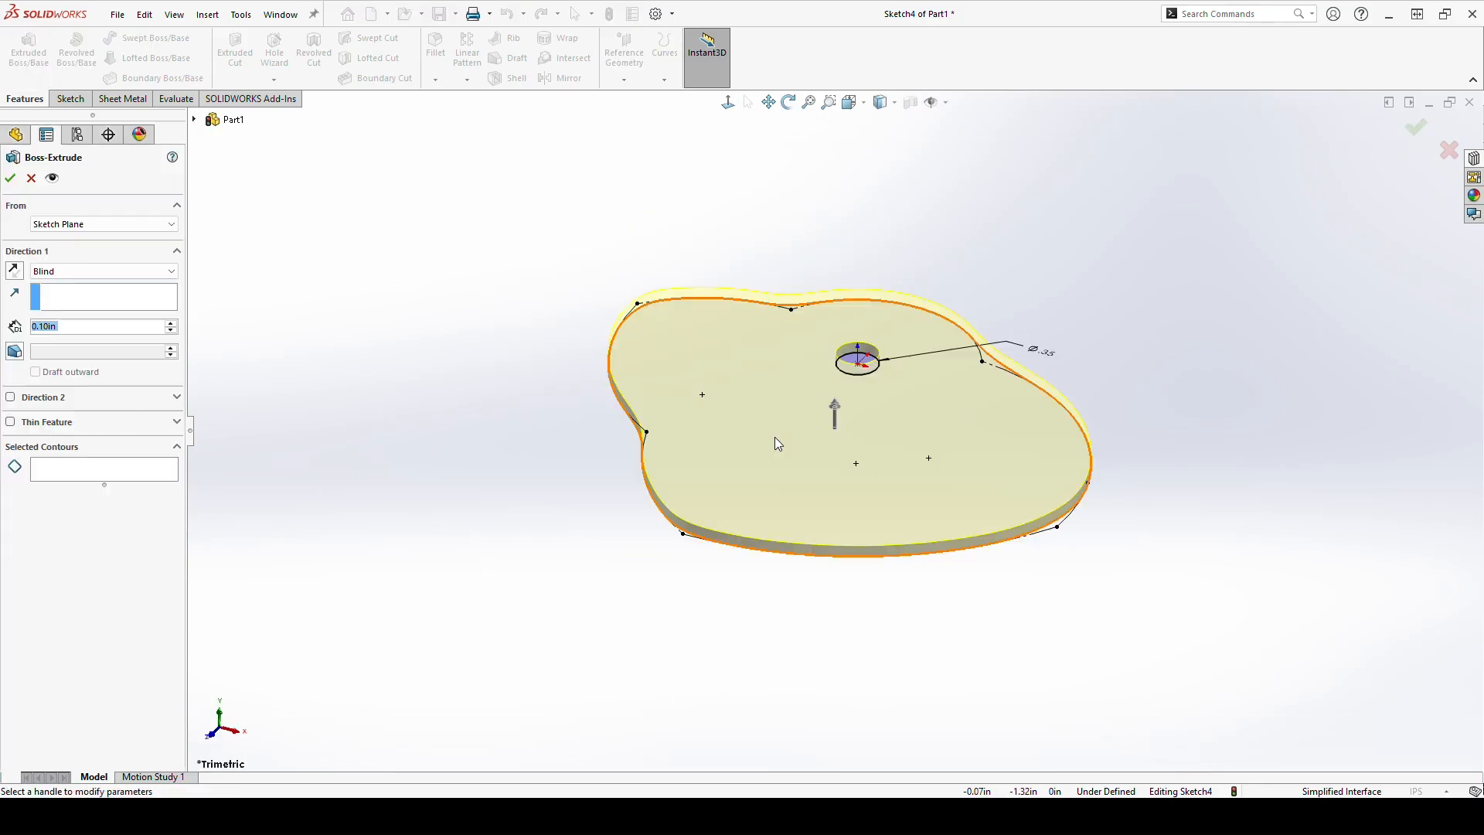
left_click(69, 270)
left_click(51, 336)
key("Return")
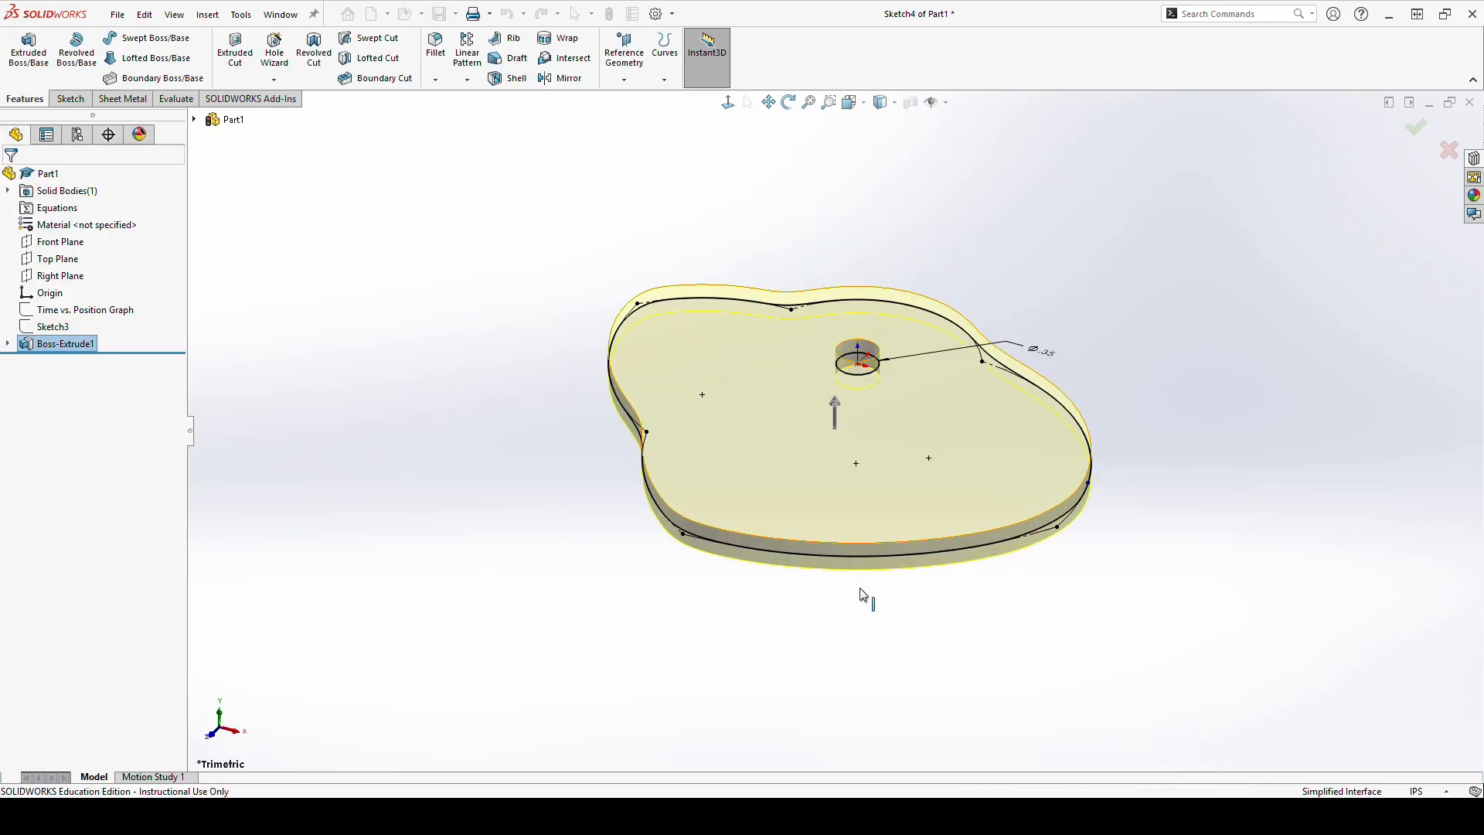
left_click(823, 566)
left_click(699, 632)
middle_click_drag(698, 632, 1043, 290)
left_click(877, 521)
left_click(1063, 253)
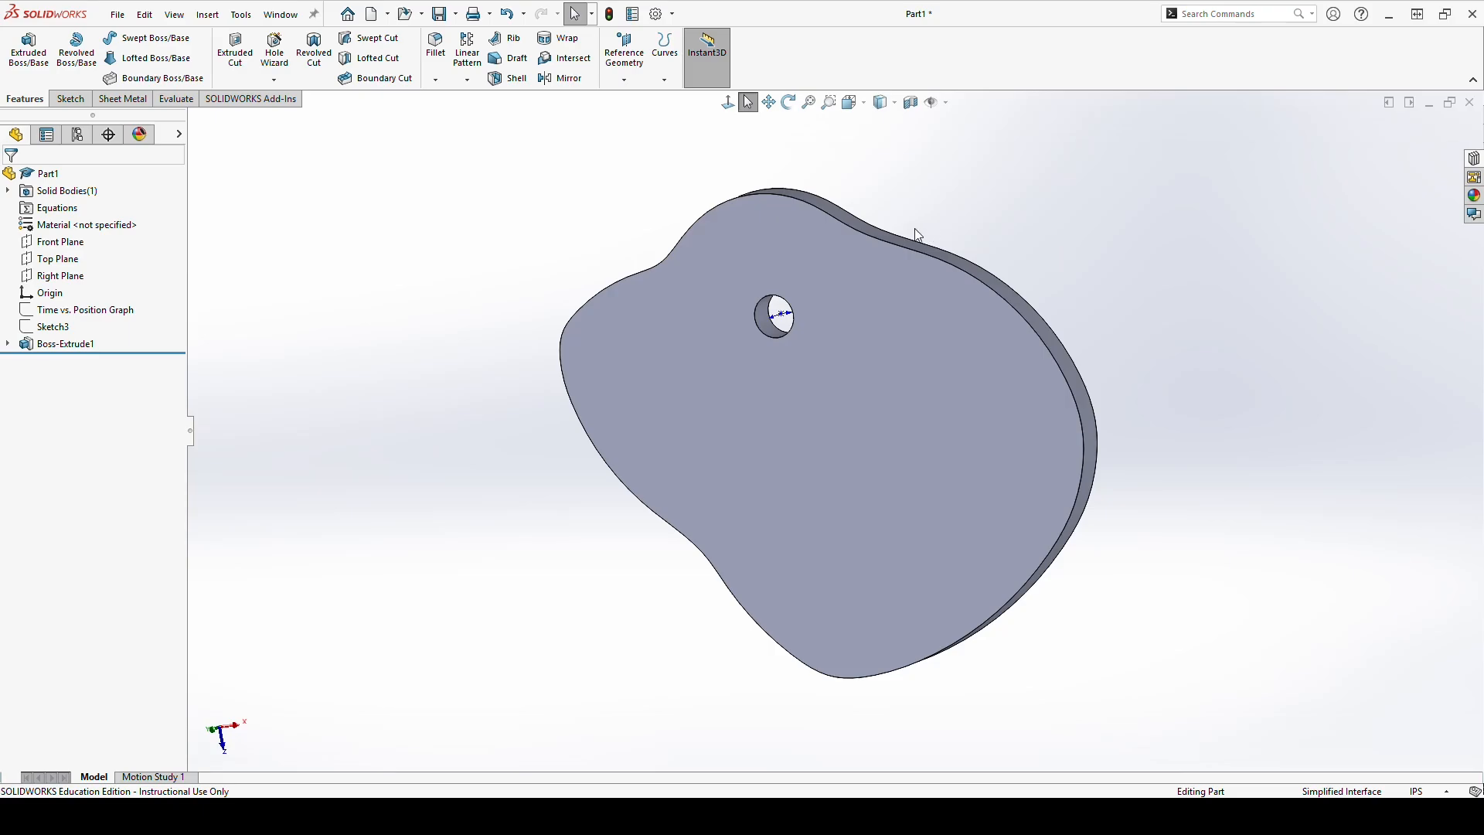